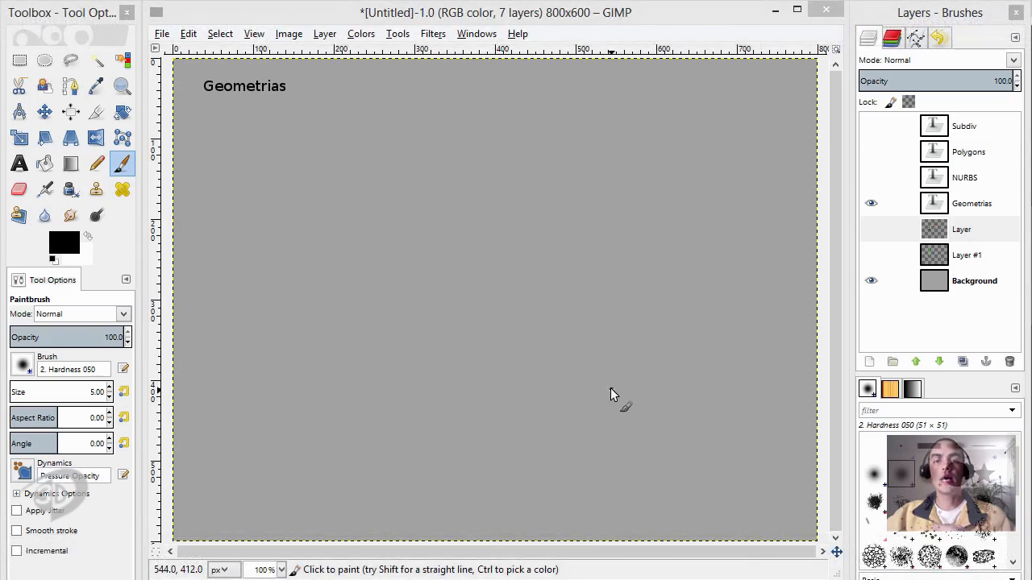
Step: Make the NURBS, Polygons and Subdiv text layers visible
click(872, 180)
click(871, 153)
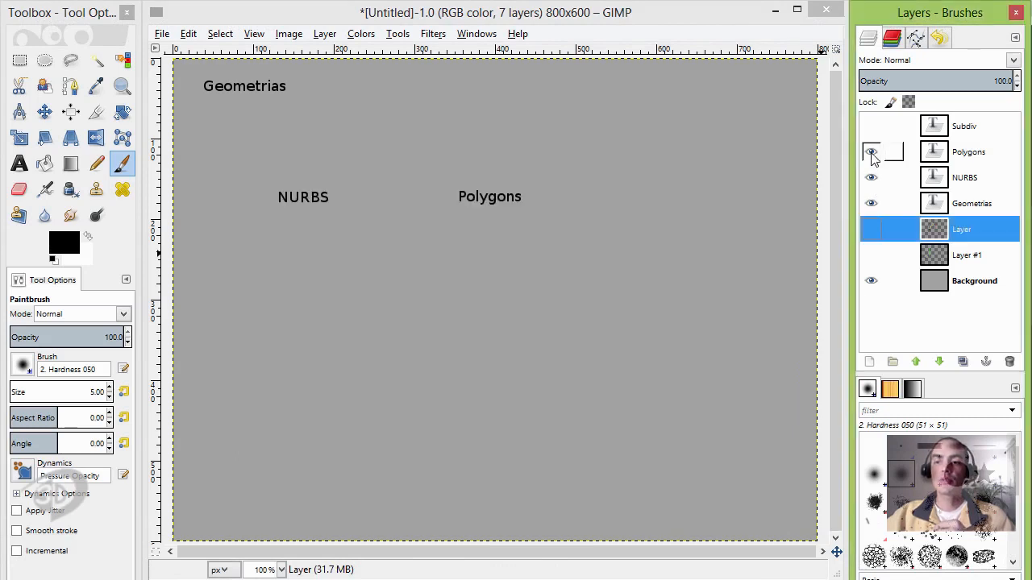
click(870, 127)
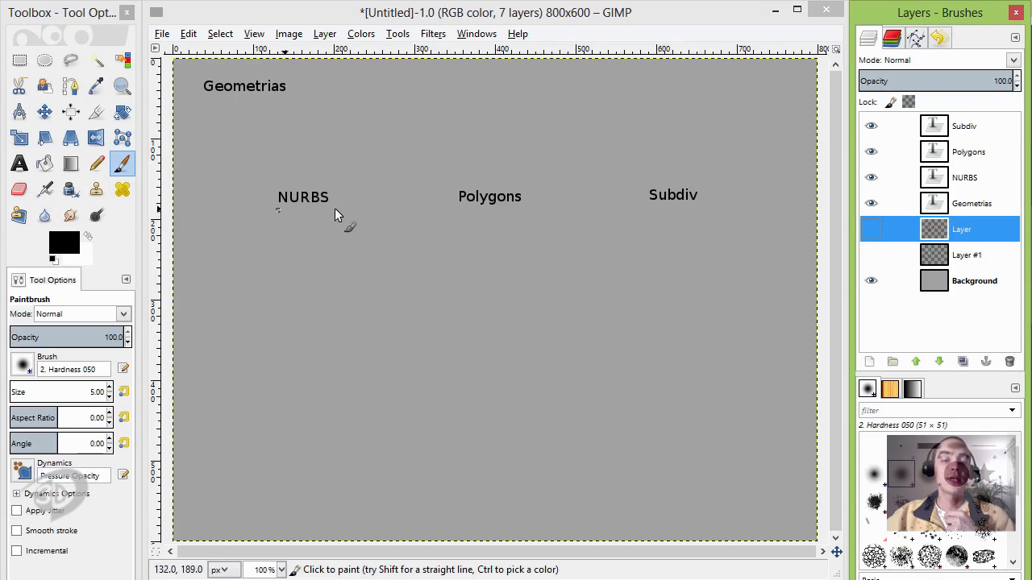
Step: Switch to the Chrome window to view the Google results for NURBS, and return to GIMP
click(119, 579)
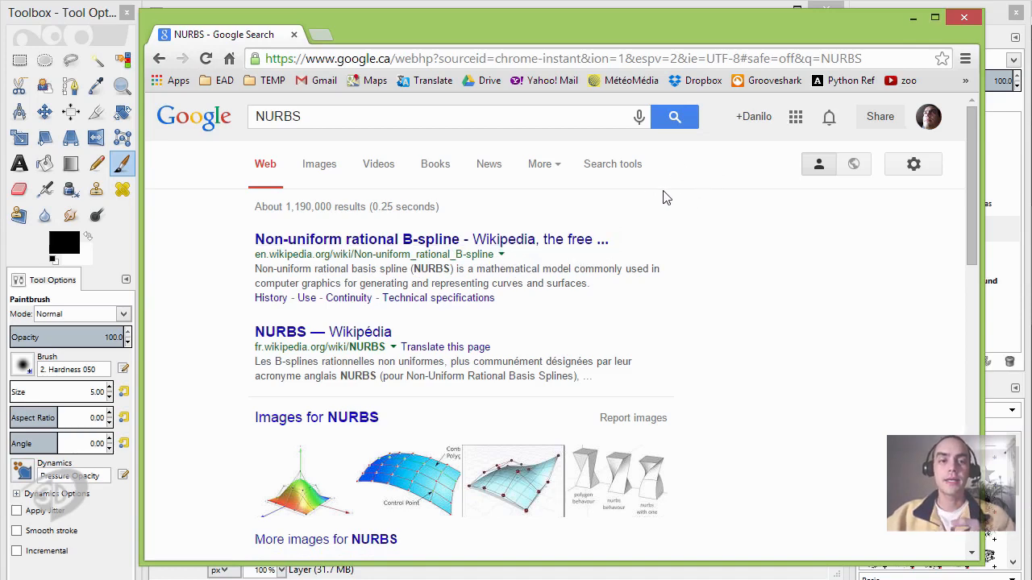
click(912, 18)
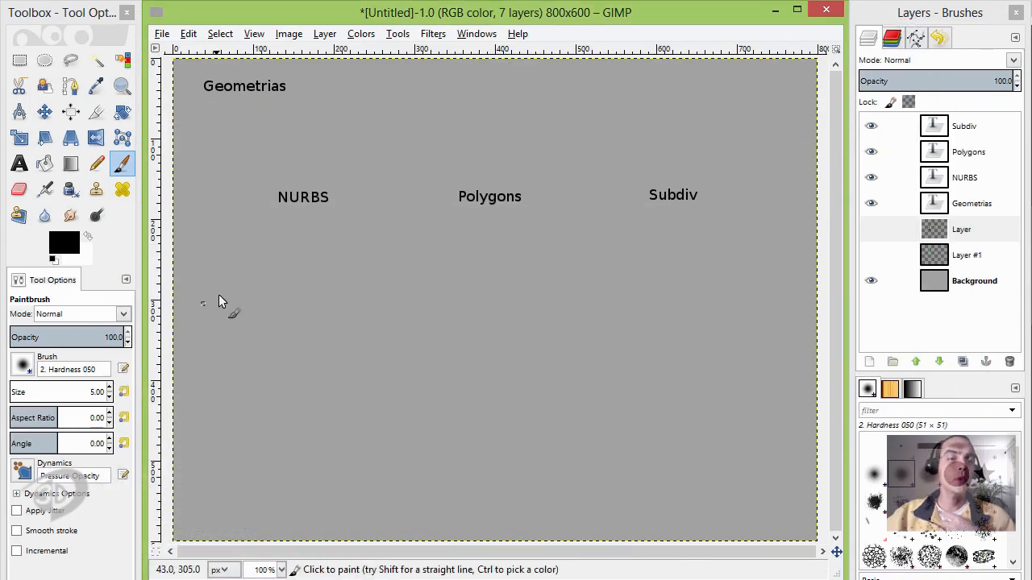
Step: Create a new layer and paint two roughly parallel vertical S-shaped curves below the NURBS label
click(869, 361)
click(165, 298)
click(245, 224)
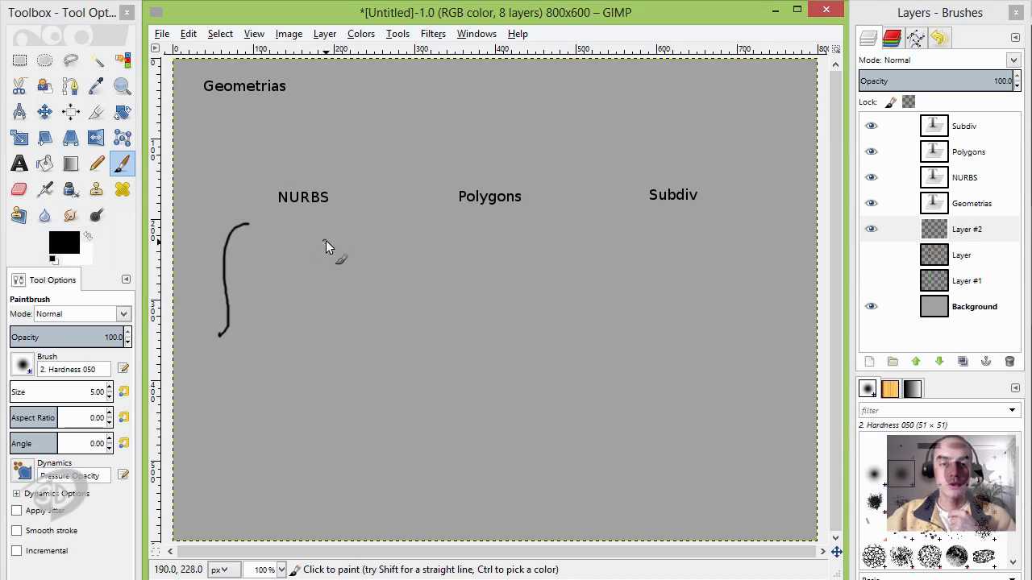
drag(322, 229, 314, 234)
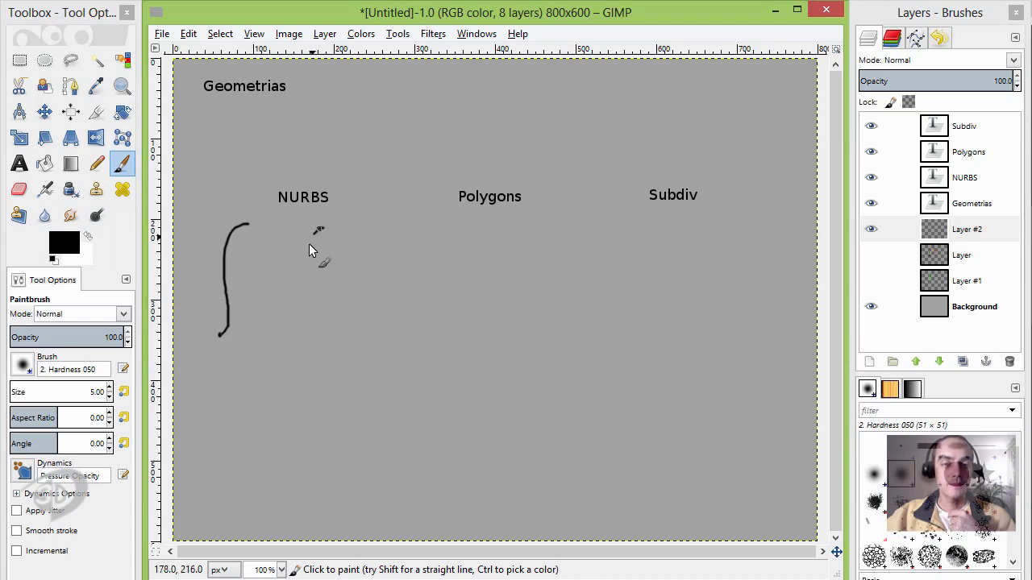
drag(307, 342, 305, 344)
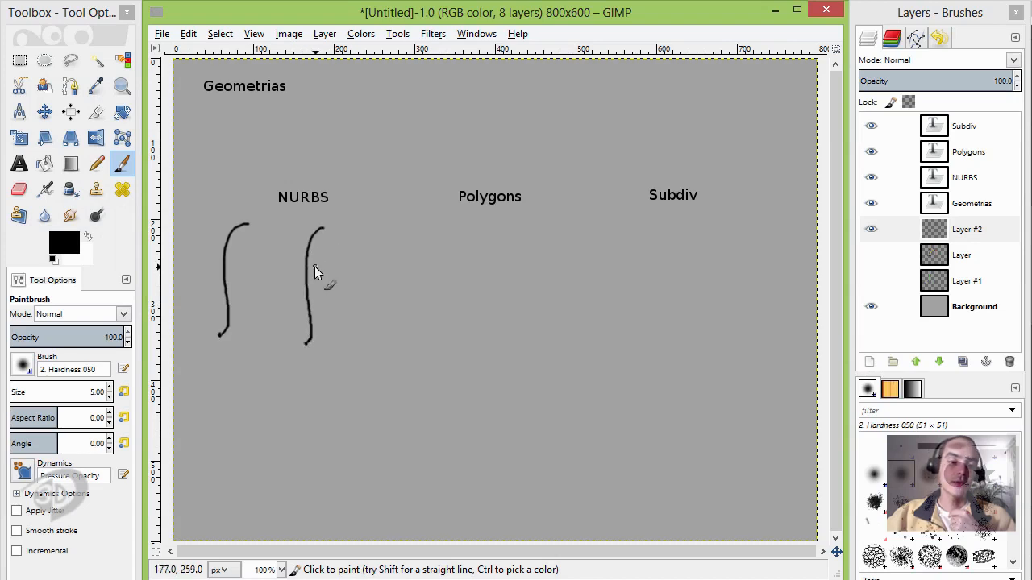
Step: Paint five control-point dots along each of the two NURBS curves, from end to end
click(243, 225)
drag(229, 245, 221, 250)
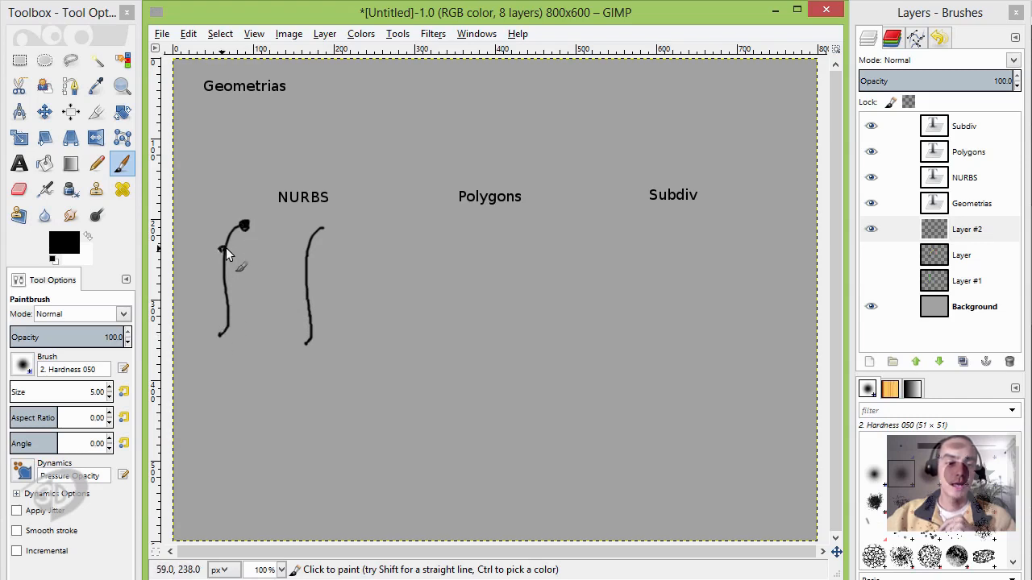
click(225, 285)
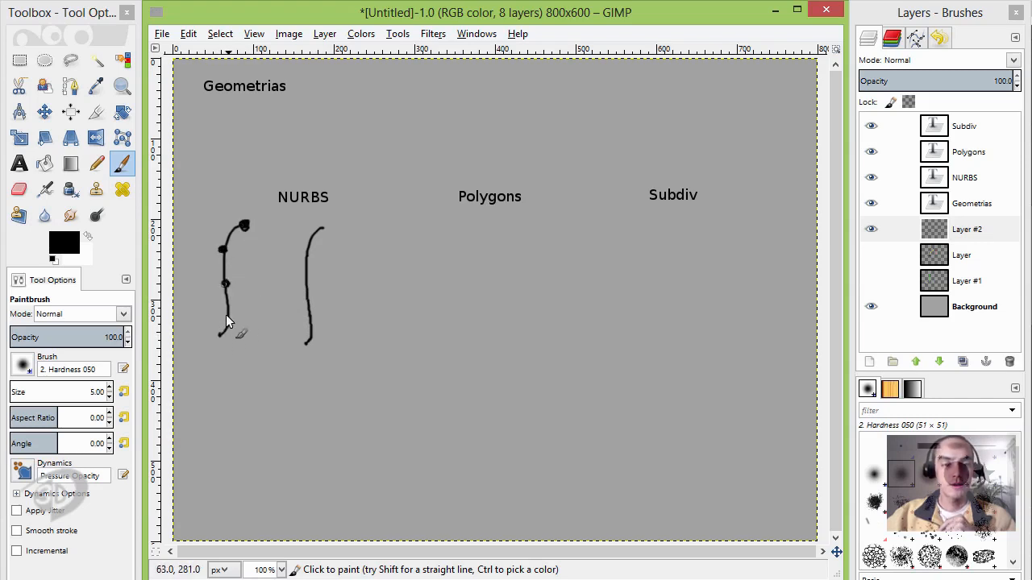
click(228, 313)
click(303, 345)
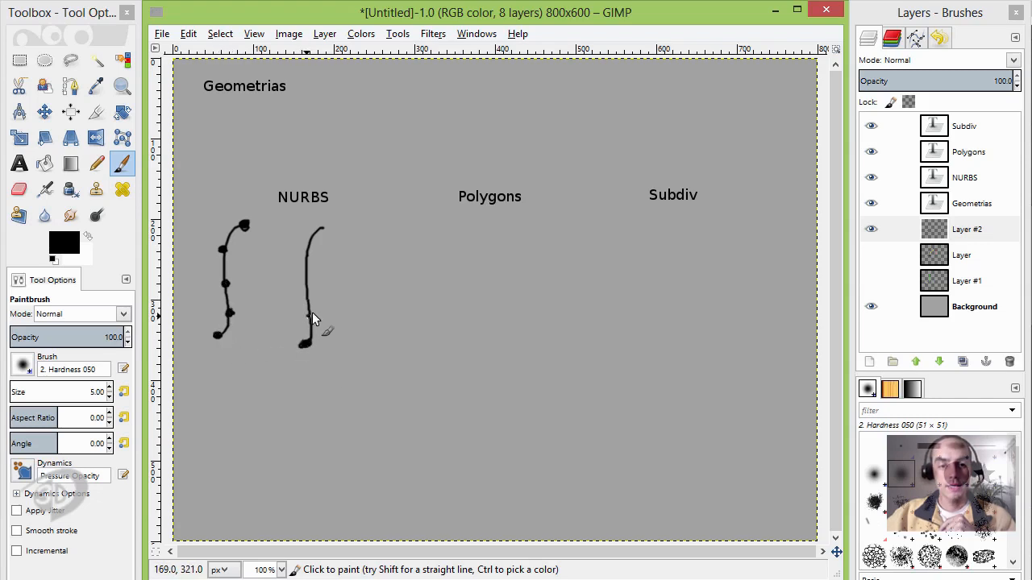
click(309, 313)
click(300, 279)
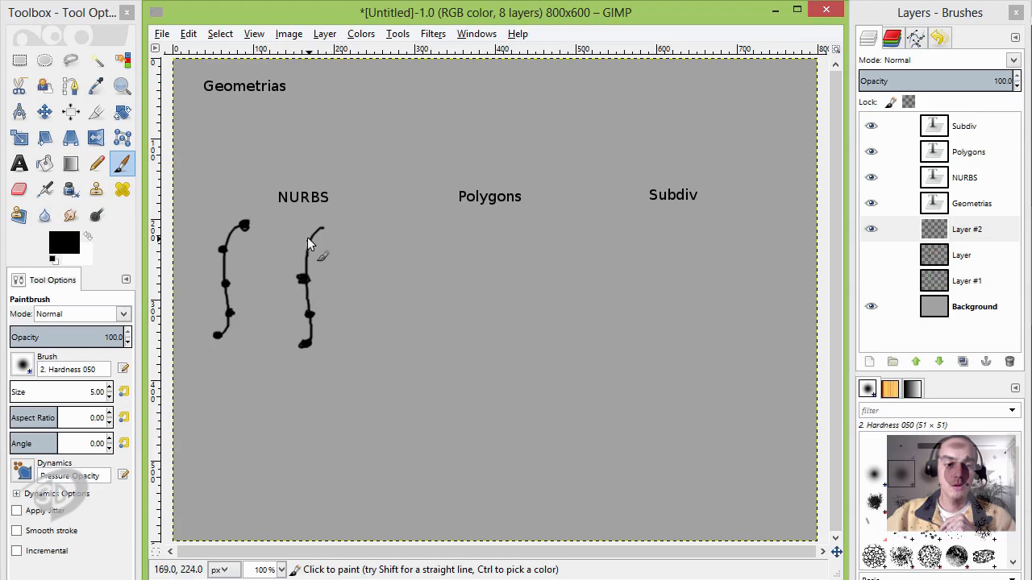
click(307, 242)
click(323, 227)
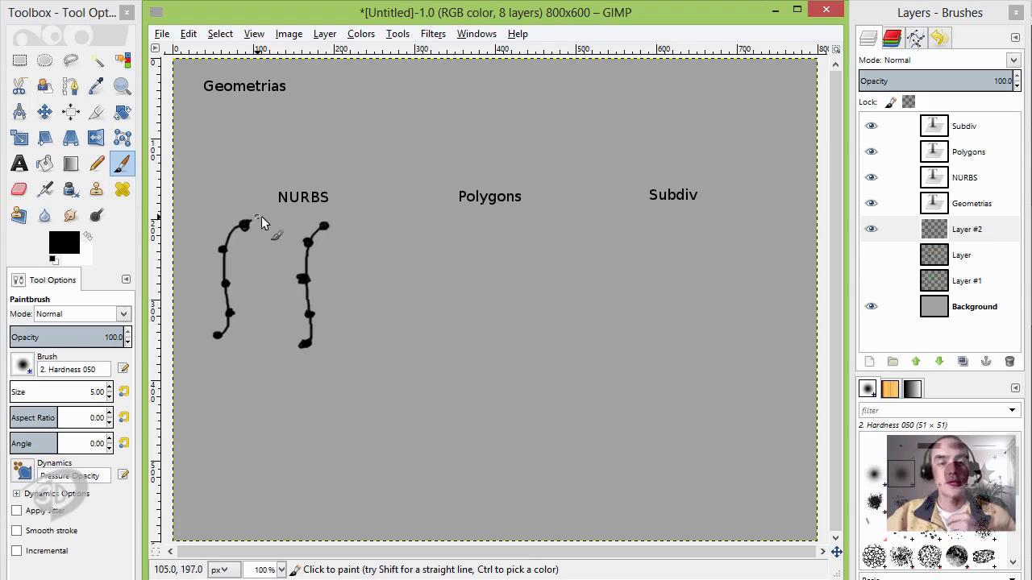
Step: Paint five dashed horizontal lines joining the matching control points of the two NURBS curves
click(322, 226)
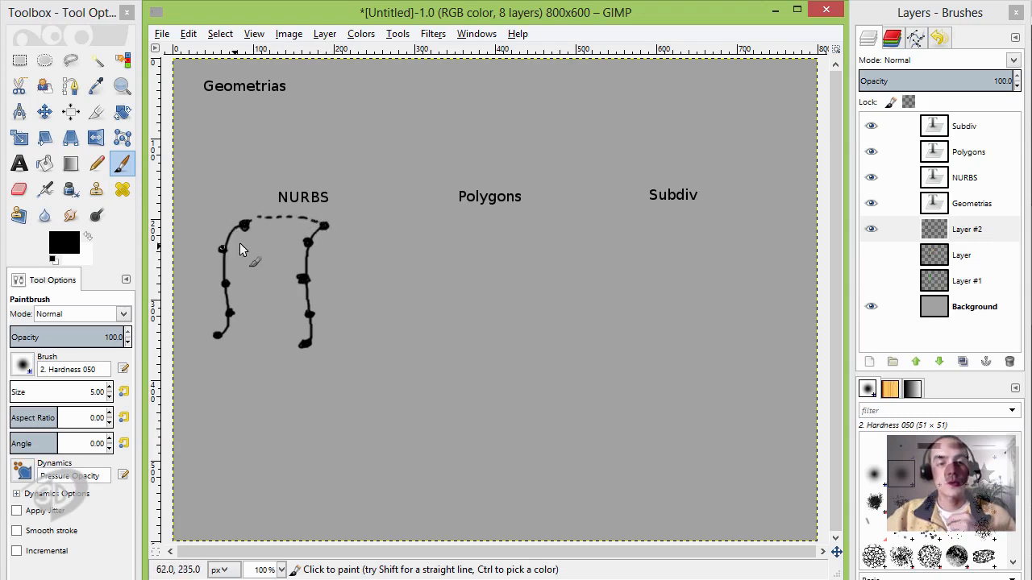
drag(275, 238, 282, 238)
drag(287, 238, 296, 239)
drag(301, 240, 305, 242)
drag(234, 281, 242, 280)
drag(249, 279, 257, 278)
drag(263, 278, 289, 280)
drag(233, 313, 239, 313)
drag(244, 313, 250, 313)
drag(258, 313, 278, 312)
drag(286, 312, 293, 313)
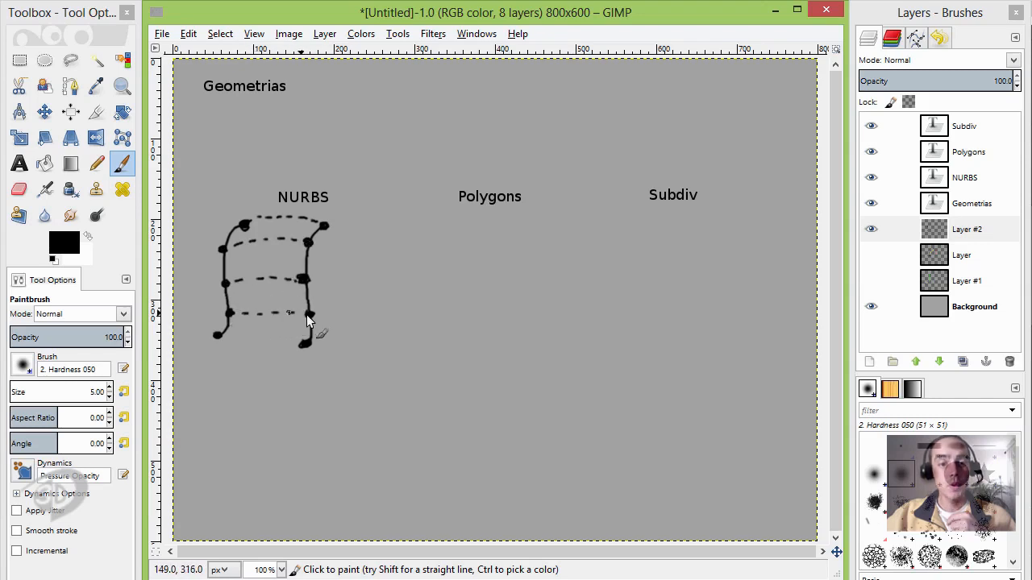
drag(224, 340, 234, 340)
drag(241, 341, 250, 340)
drag(257, 342, 266, 342)
drag(273, 343, 282, 342)
drag(288, 343, 296, 344)
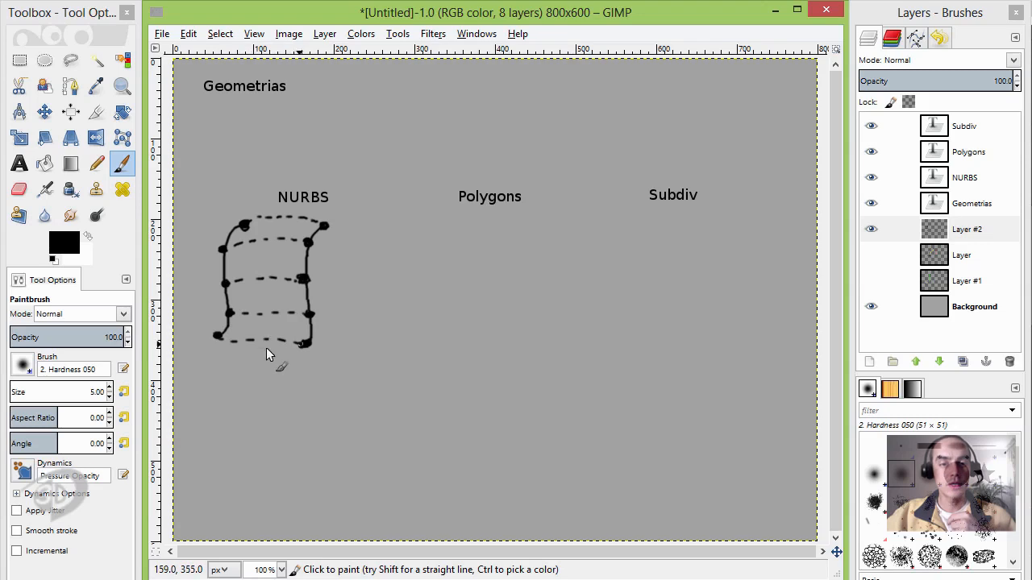
Step: Paint two dashed vertical lines across the NURBS surface between the side curves to form a grid
drag(275, 216, 270, 224)
drag(266, 228, 254, 258)
drag(255, 265, 254, 276)
drag(255, 283, 255, 293)
mouse_move(255, 300)
mouse_down()
mouse_move(249, 340)
mouse_move(277, 333)
mouse_up()
drag(279, 327, 283, 321)
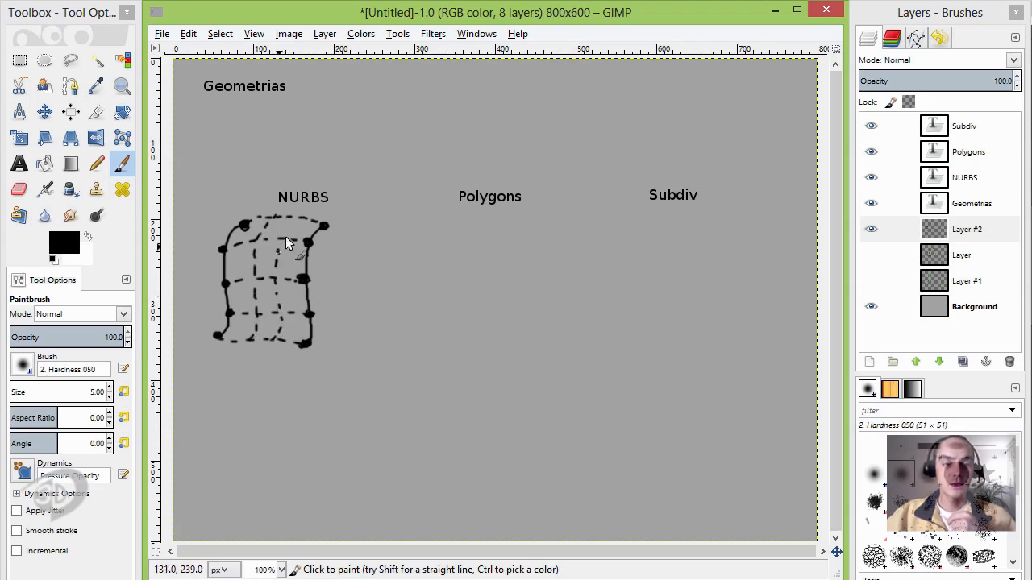
drag(278, 252, 279, 247)
drag(281, 239, 298, 219)
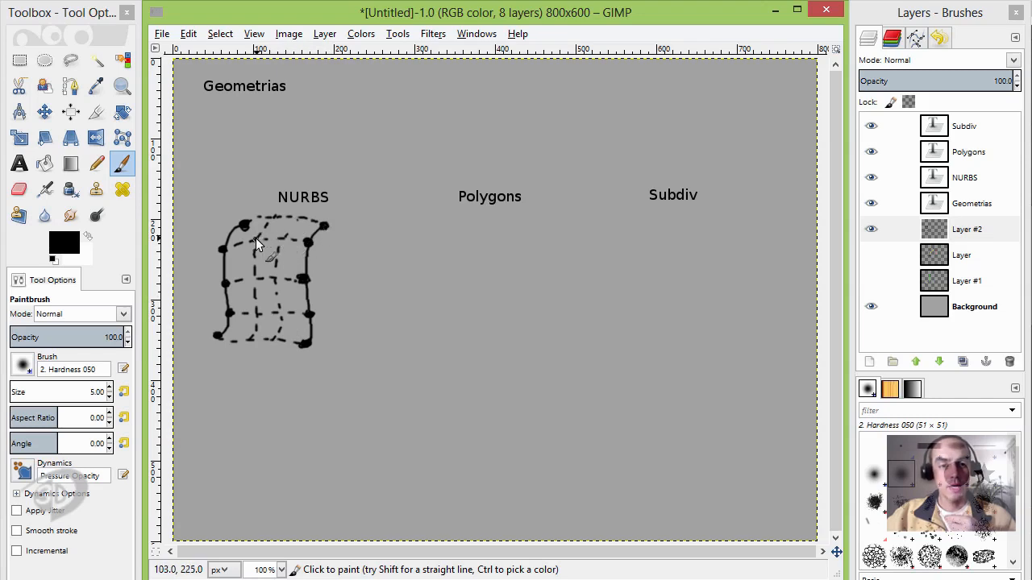
Step: Paint control-point dots at the interior and edge intersections of the dashed NURBS grid lines
click(255, 239)
click(283, 238)
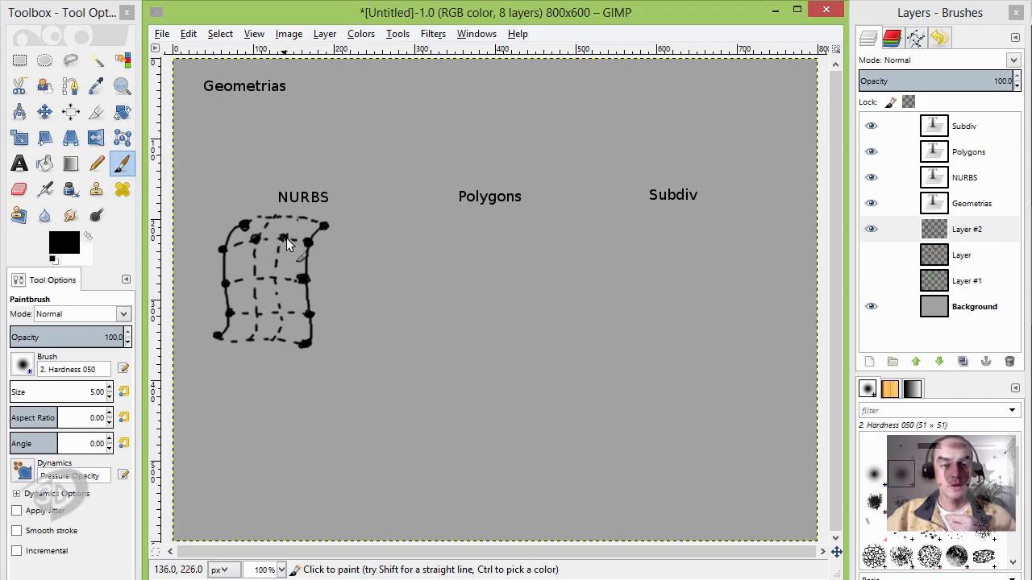
click(298, 218)
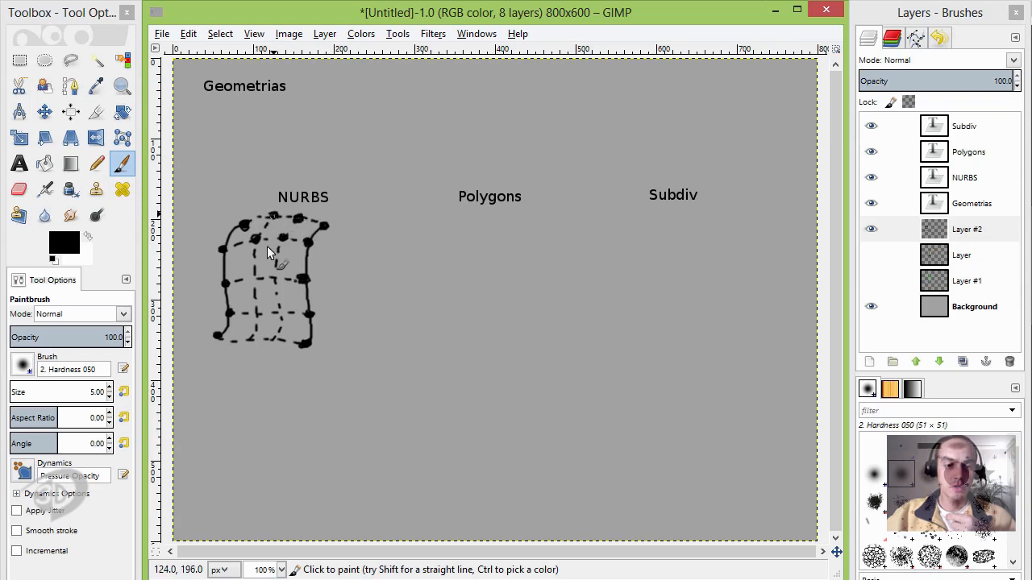
drag(252, 277, 254, 279)
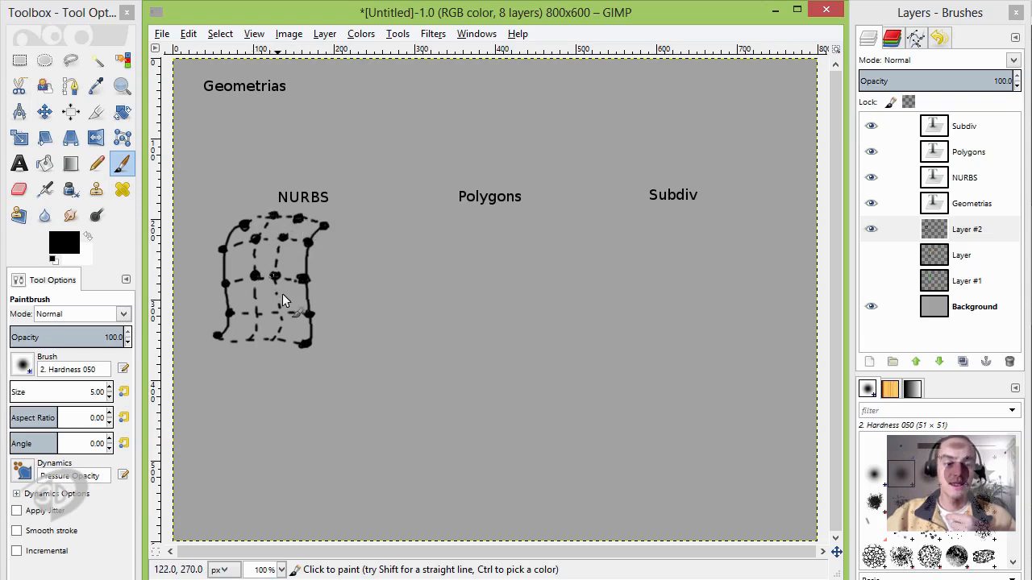
click(282, 310)
click(258, 311)
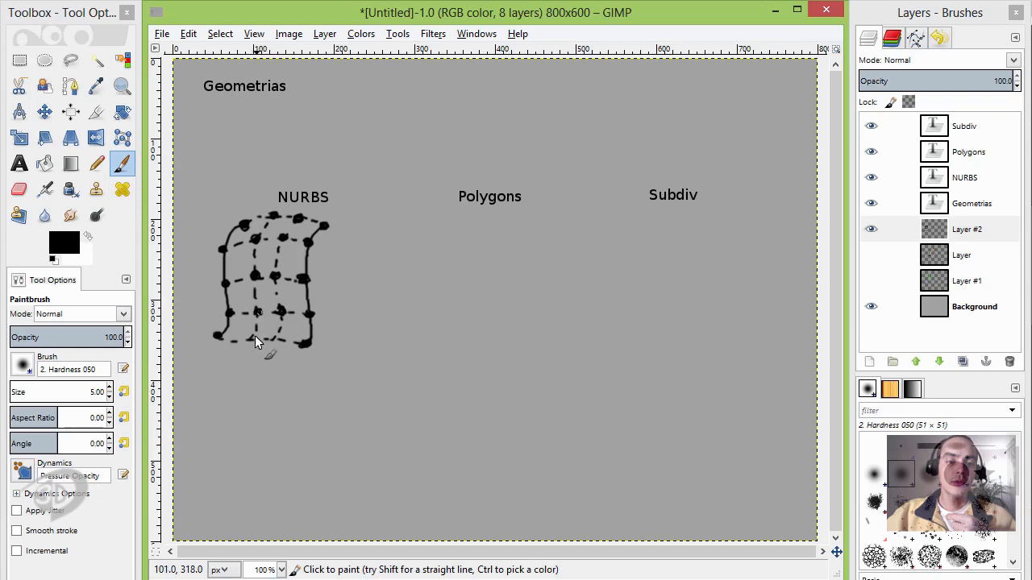
click(250, 337)
click(277, 340)
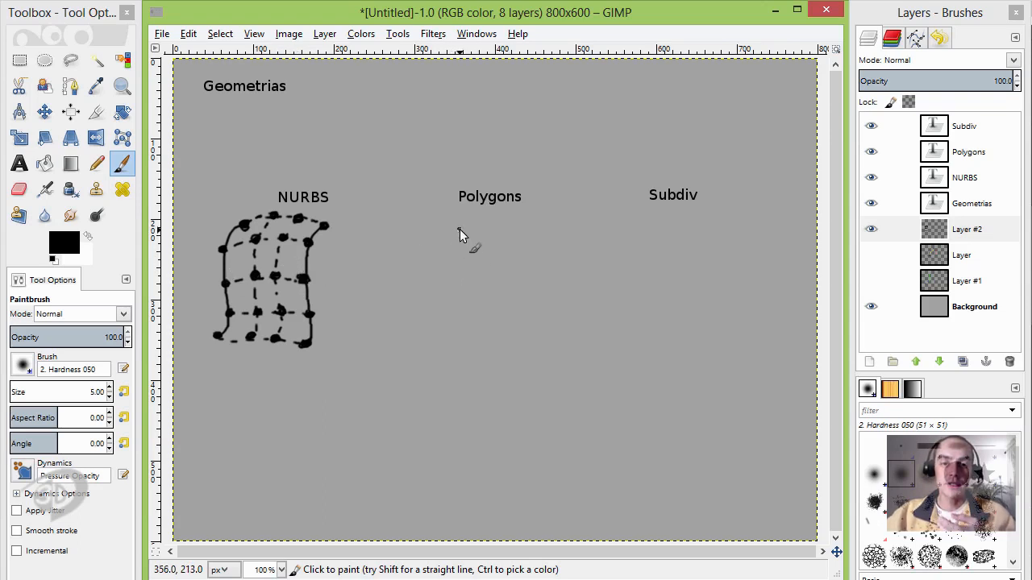
Step: Paint a four-sided polygon below the Polygons label and mark its four corners with vertex dots
drag(433, 268, 469, 286)
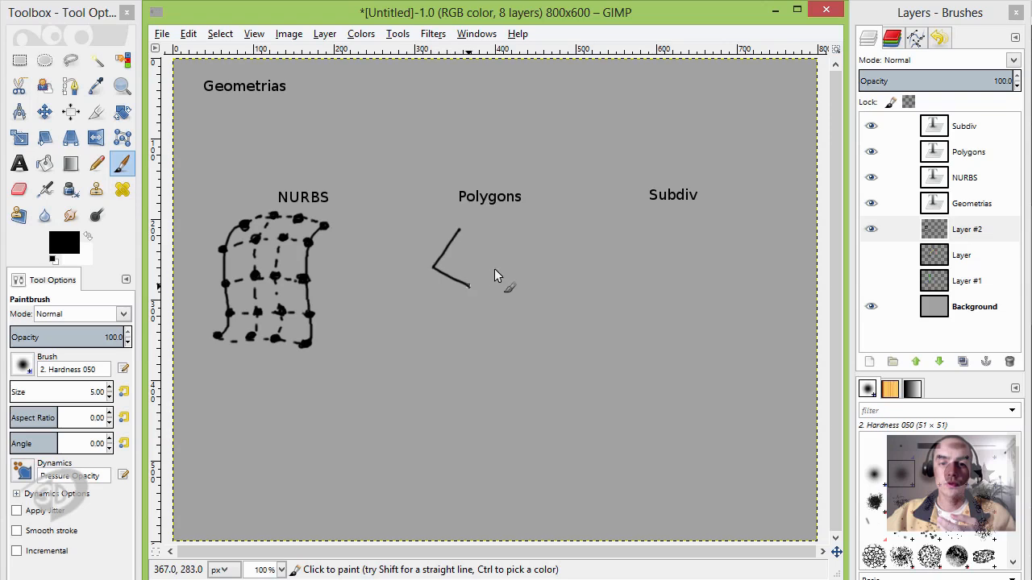
shift+click(460, 231)
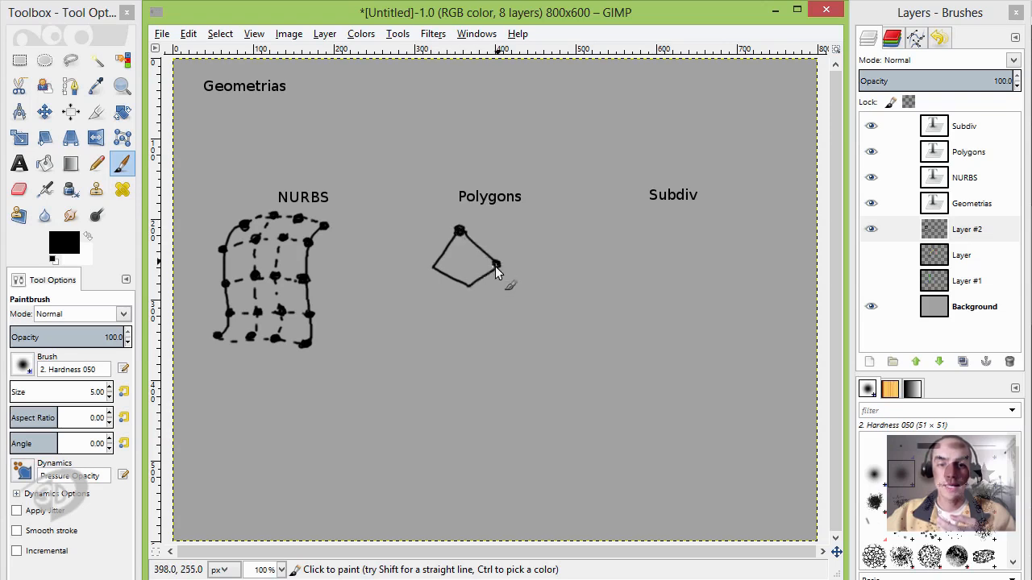
click(468, 284)
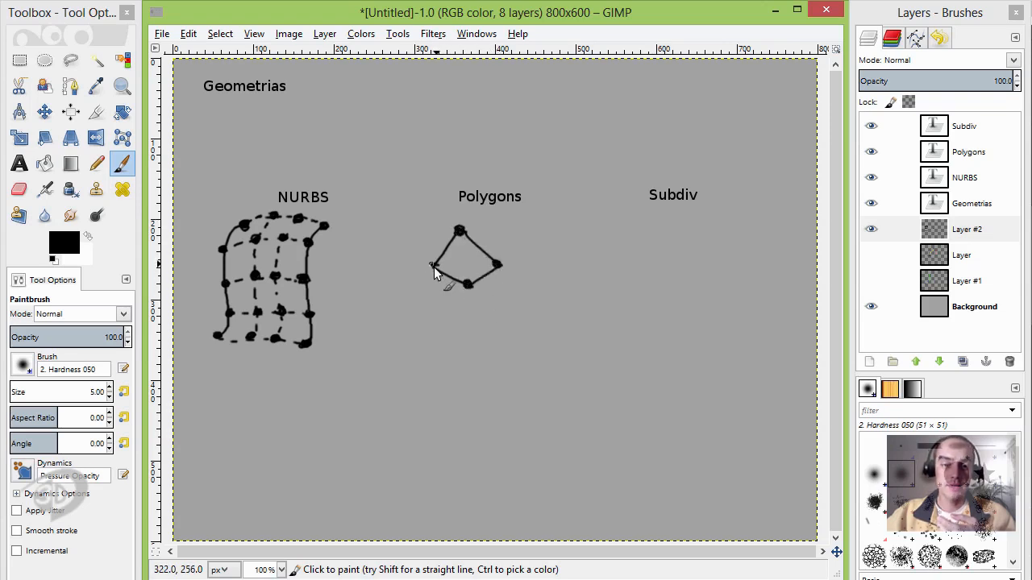
click(433, 266)
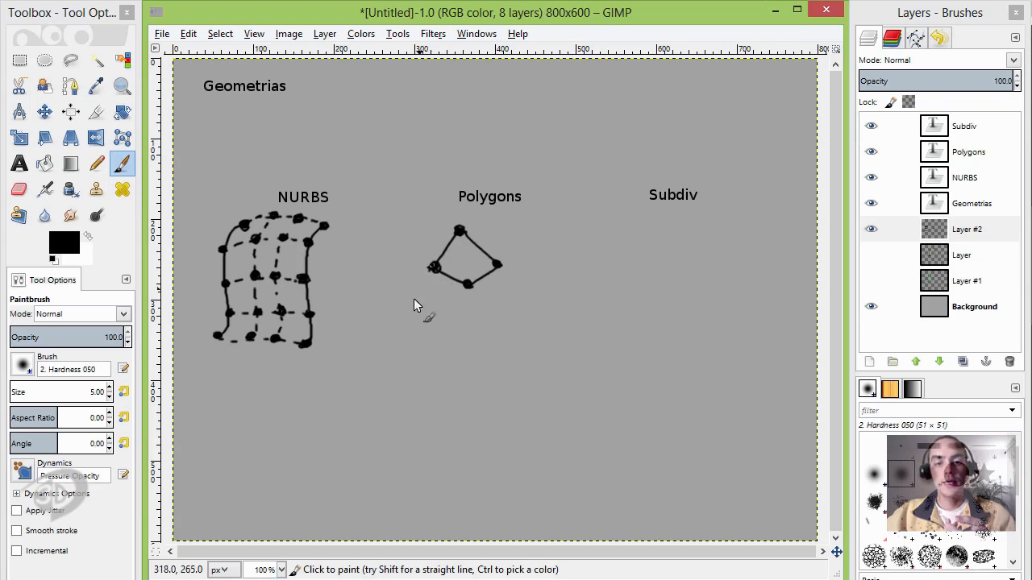
Step: Paint a second four-sided face sharing the first polygon's lower-left edge, with dots at its new corners
drag(465, 305, 468, 285)
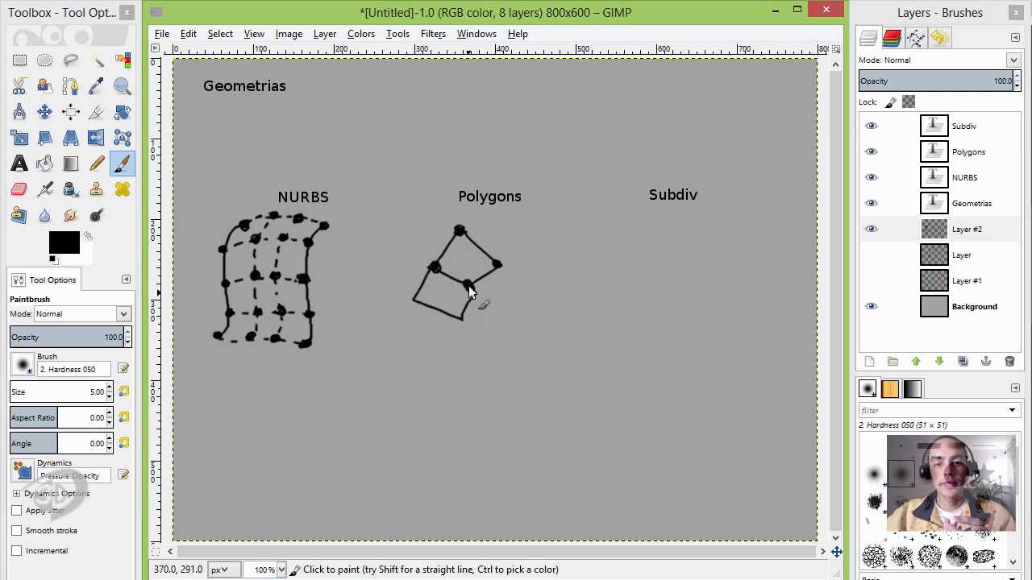
click(457, 316)
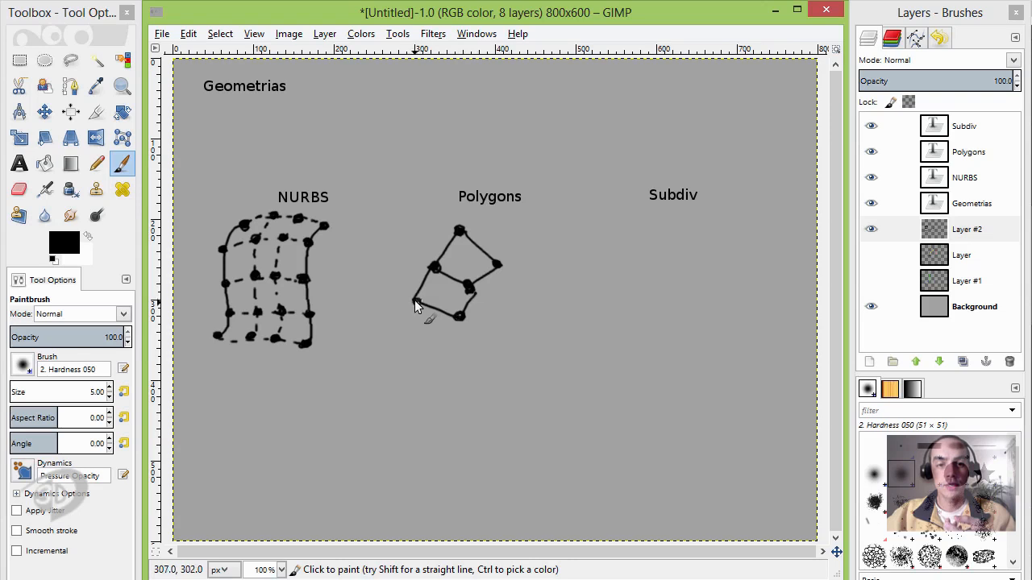
click(414, 299)
Step: Extend the polygon mesh with two more four-sided faces on its left and upper-left sides, dotting their vertices
mouse_move(417, 245)
mouse_down()
mouse_move(428, 264)
mouse_move(423, 209)
mouse_move(463, 223)
mouse_up()
click(385, 279)
click(459, 231)
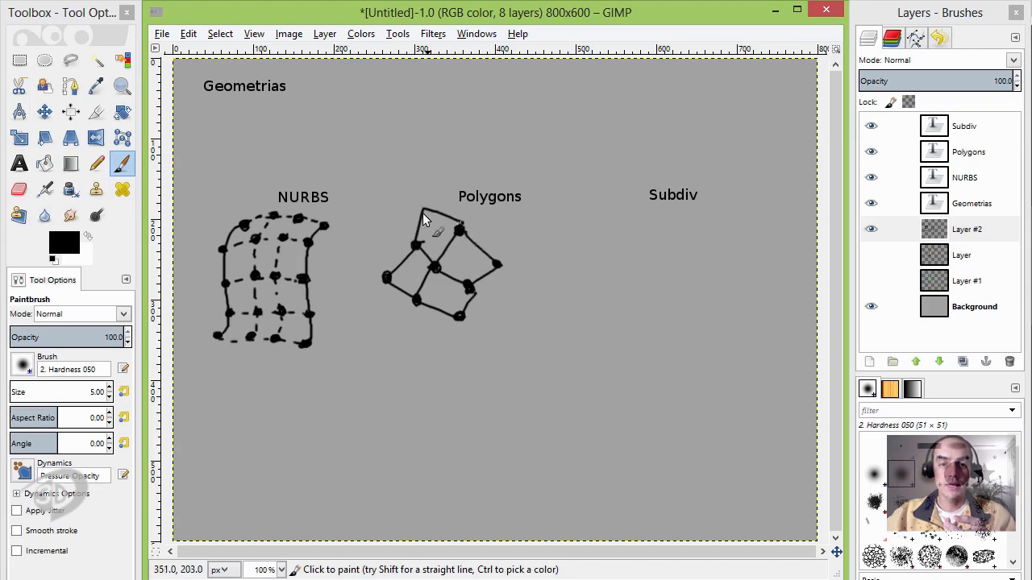
click(422, 212)
Step: Paint a triangular face on the first polygon's lower-right edge and mark its outer vertex with a dot
click(493, 264)
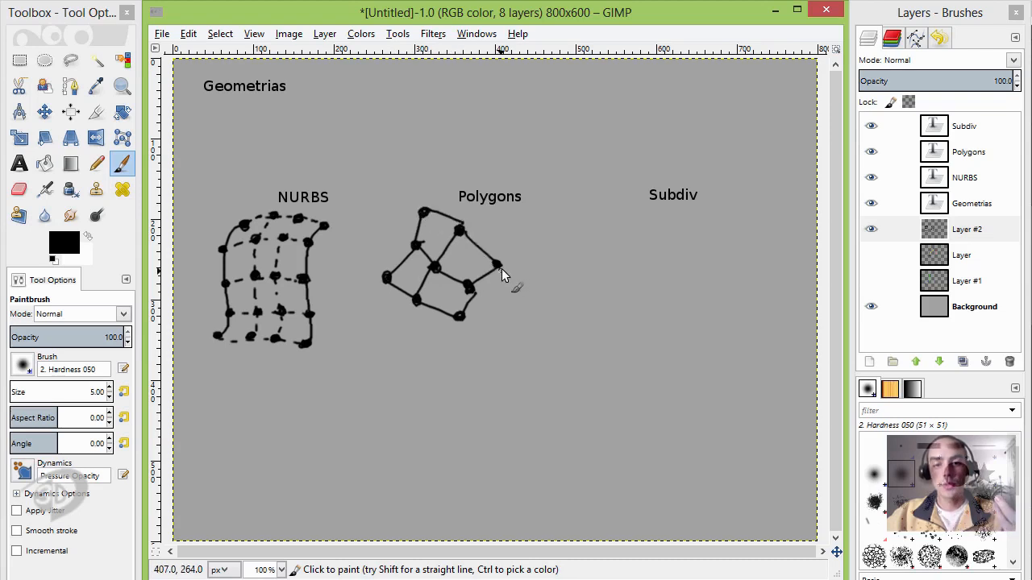
drag(496, 265, 508, 303)
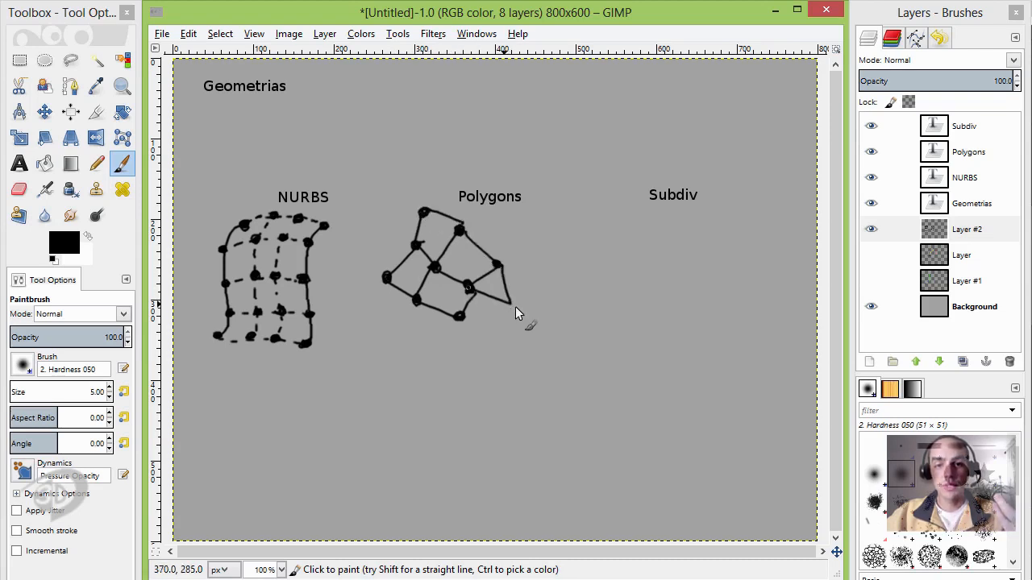
click(508, 303)
Step: Paint two more four-sided faces on the right and upper-right sides of the polygon mesh, with vertex dots
mouse_move(508, 304)
mouse_down()
mouse_move(459, 316)
mouse_move(545, 298)
mouse_up()
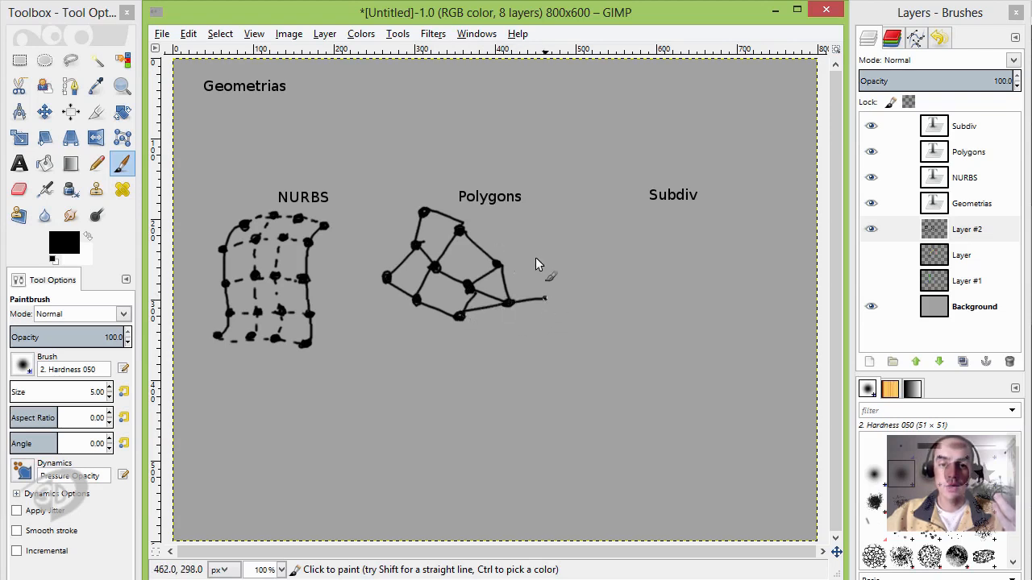
drag(534, 255, 545, 298)
drag(499, 263, 533, 261)
click(532, 257)
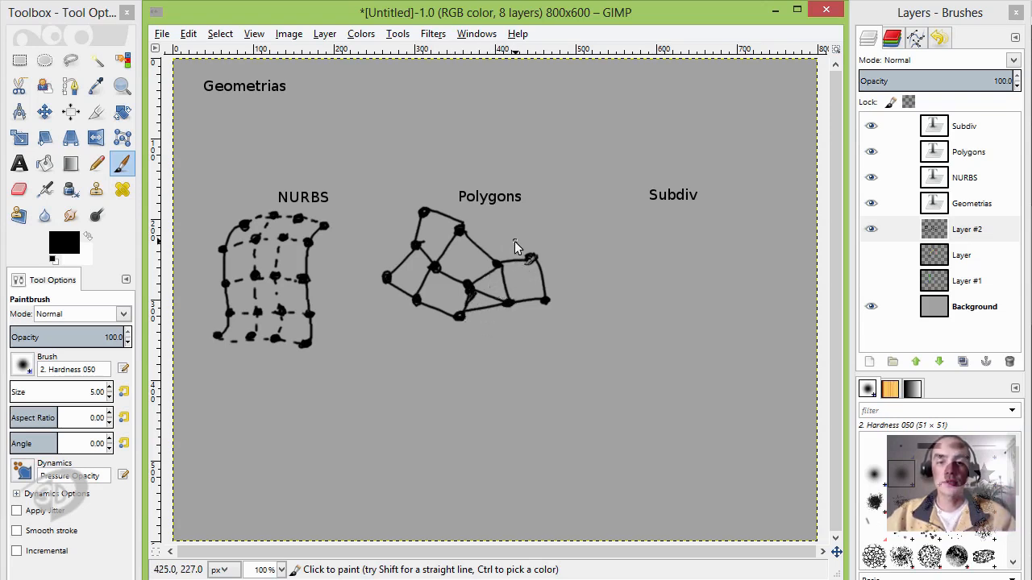
mouse_move(461, 230)
mouse_down()
mouse_move(507, 223)
mouse_move(530, 256)
mouse_up()
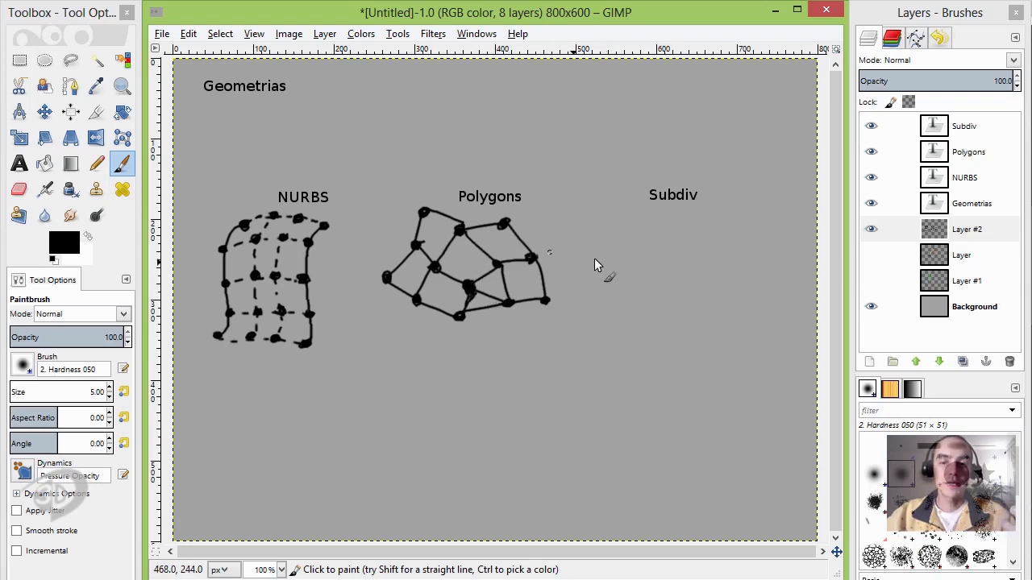
Step: Paint five dots in a rough pentagon below the Subdiv label
click(653, 241)
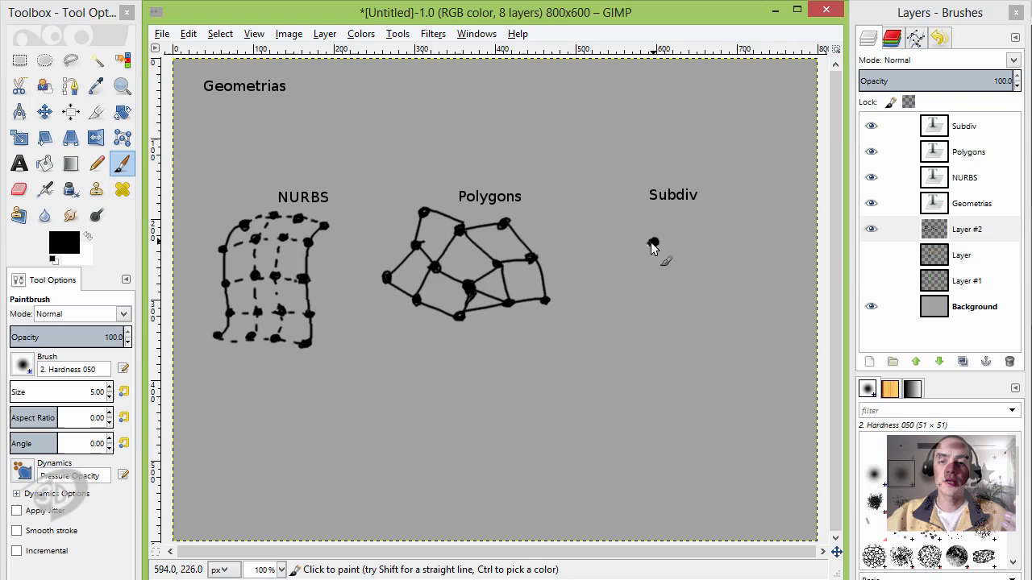
click(693, 232)
drag(696, 231, 695, 227)
click(714, 255)
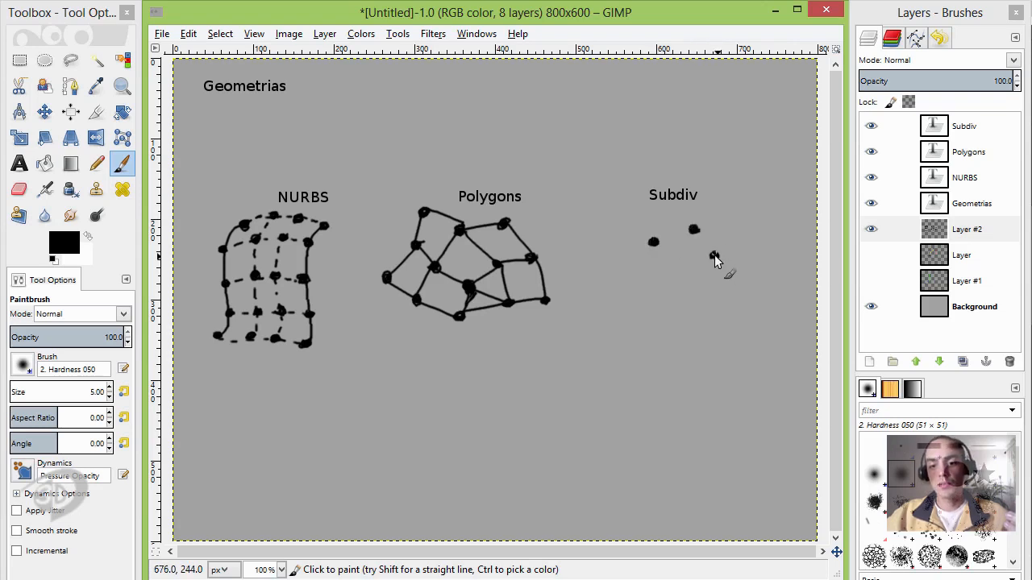
click(701, 296)
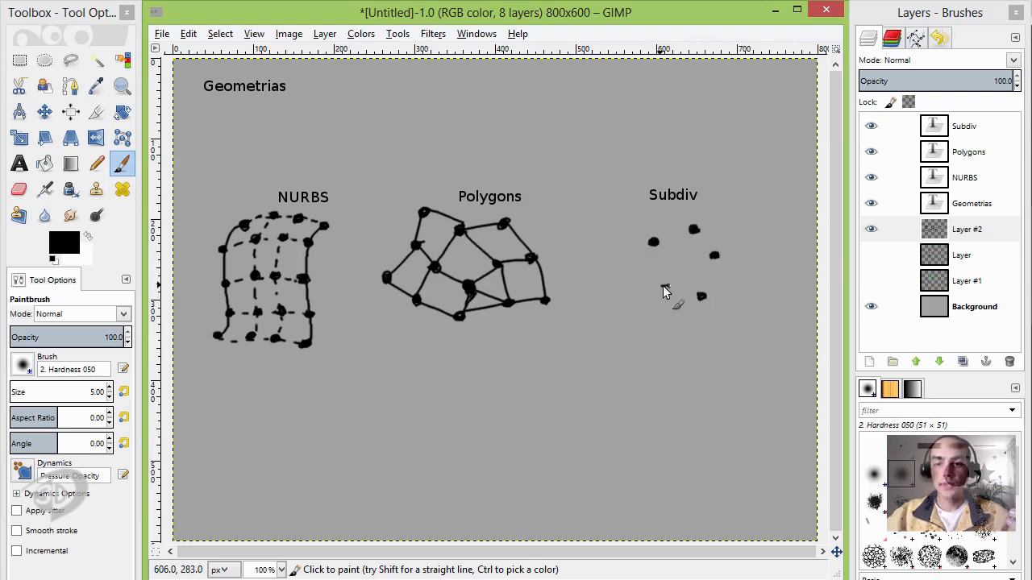
drag(663, 286, 659, 283)
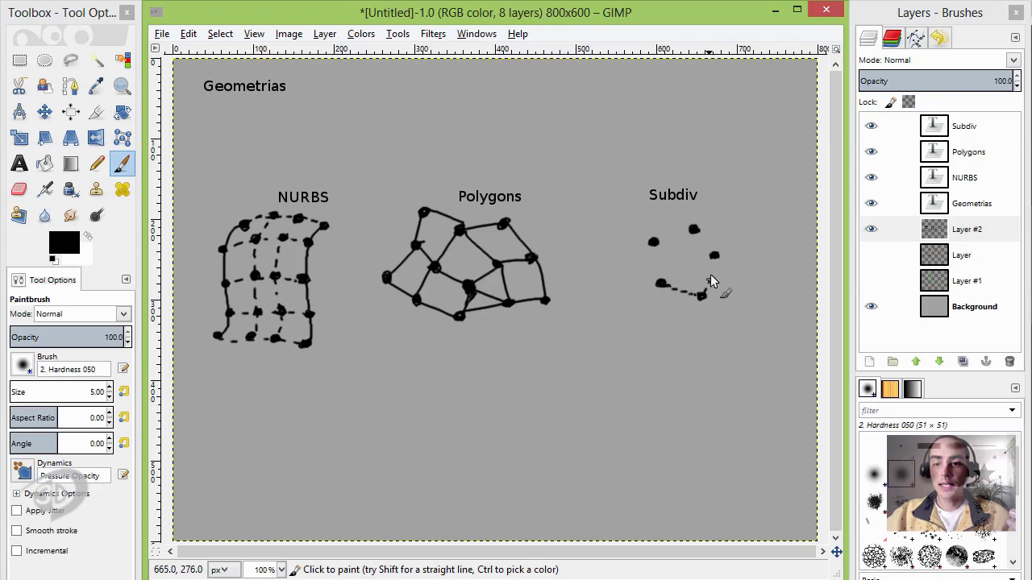
Step: Join the five Subdiv dots with a dashed outline and paint a hatched circle inside it
shift+click(713, 255)
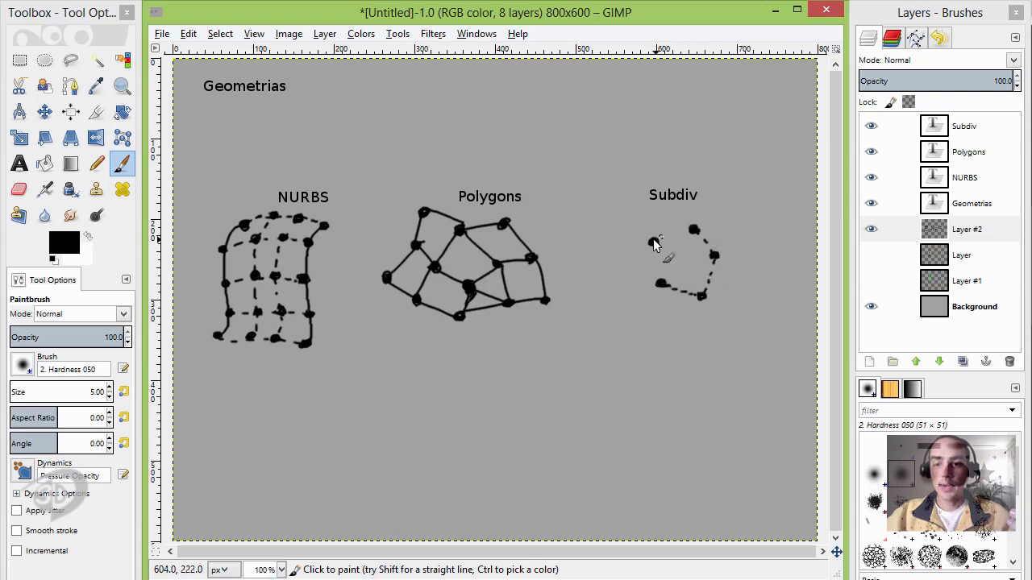
drag(654, 240, 684, 239)
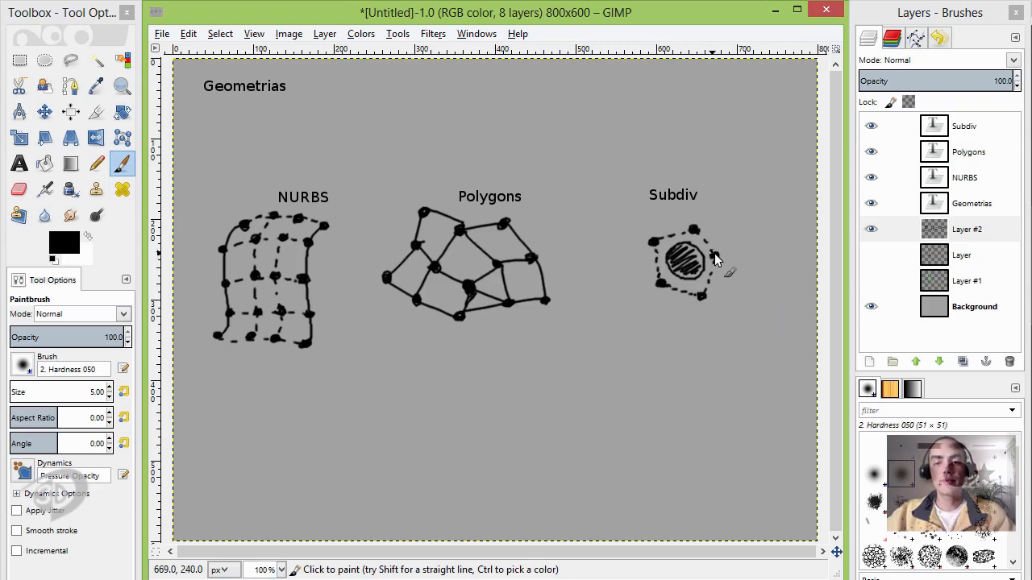
click(714, 256)
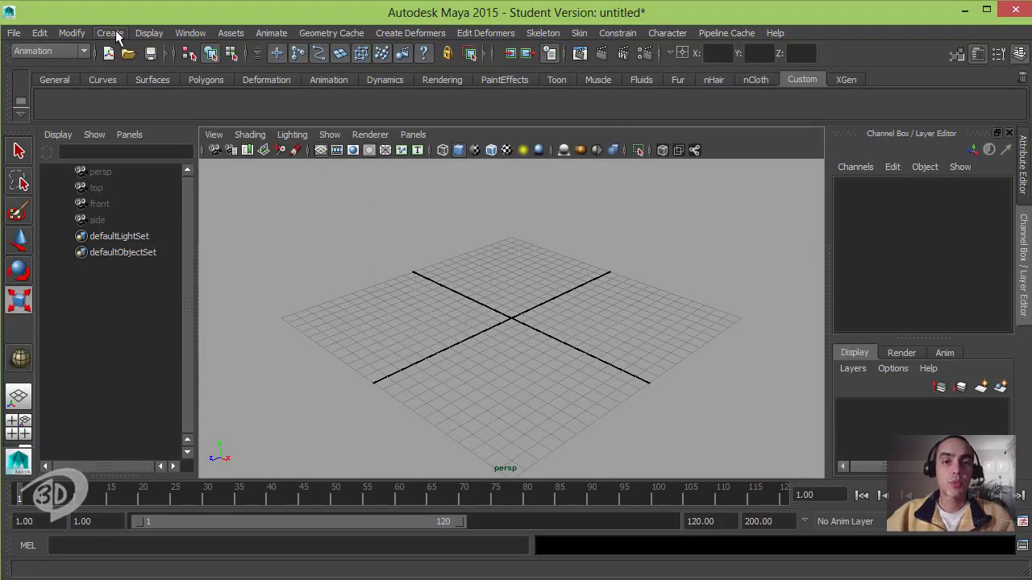
Step: In Autodesk Maya, create a NURBS plane drawn freehand across the centre of the grid
click(111, 33)
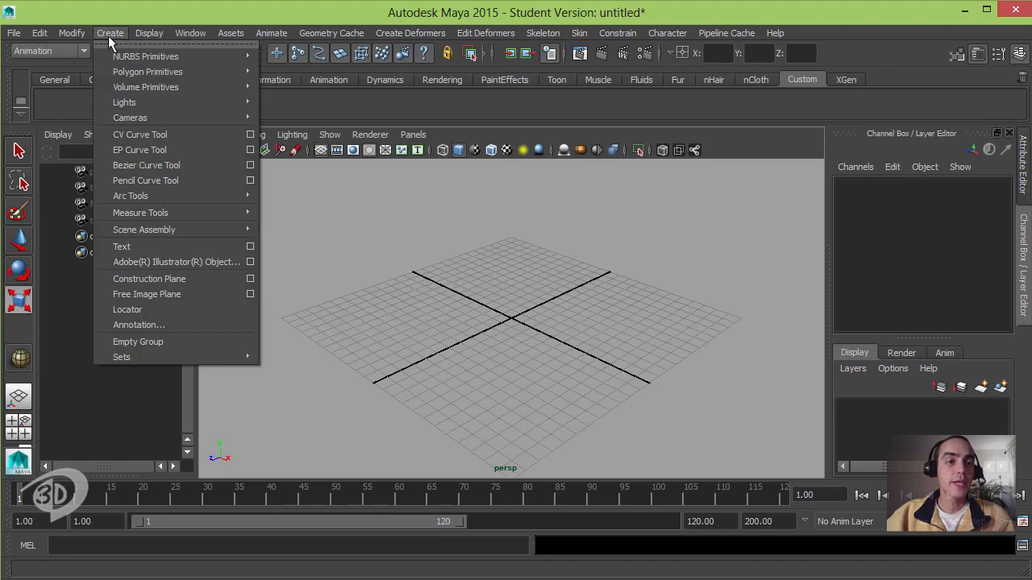
mouse_move(139, 61)
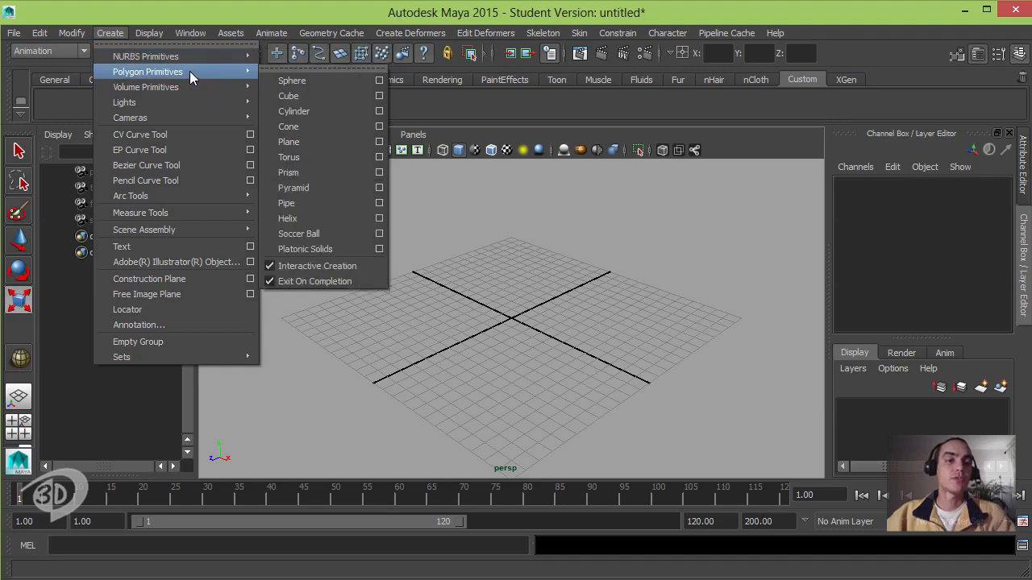
mouse_move(193, 59)
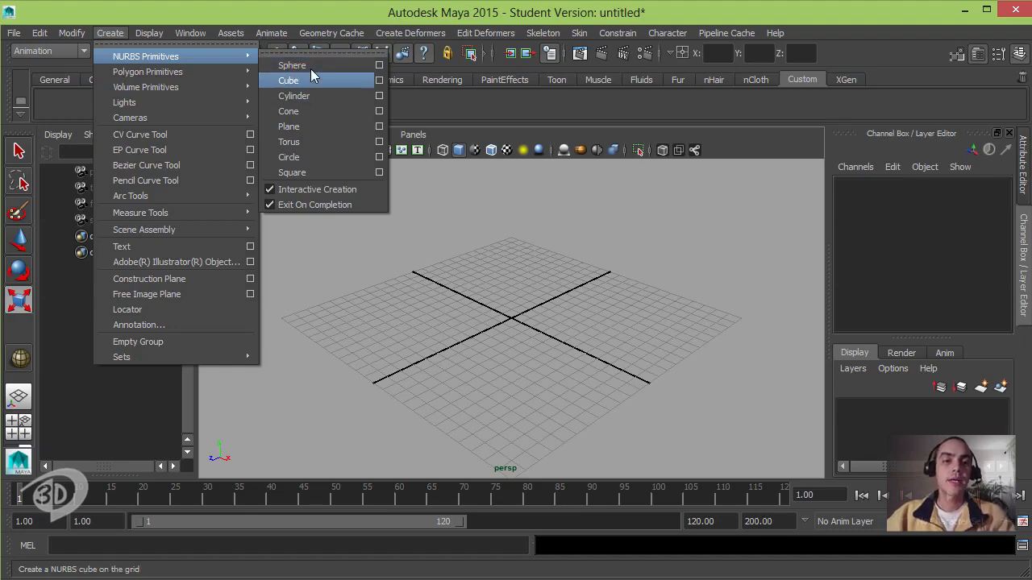
click(306, 127)
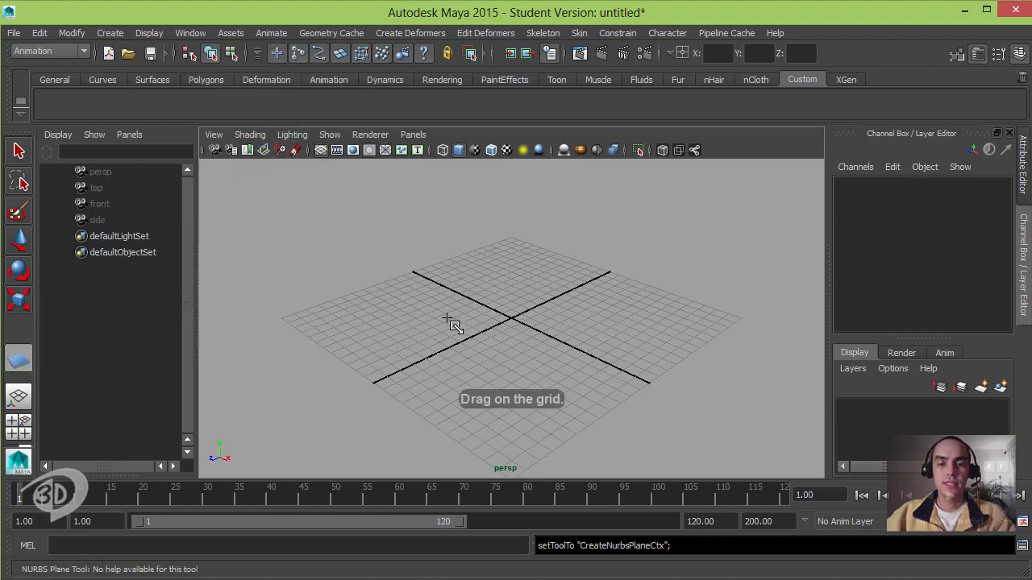
drag(448, 319, 647, 322)
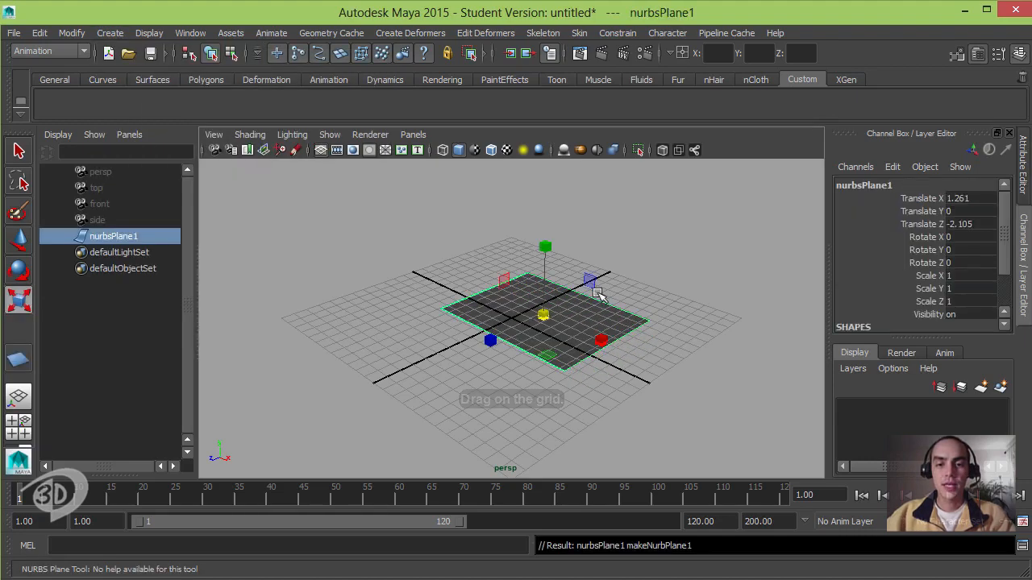
Step: Switch the NURBS plane to component selection and raise one control vertex on its far edge
alt+drag(512, 324, 619, 342)
alt+right_drag(619, 341, 717, 328)
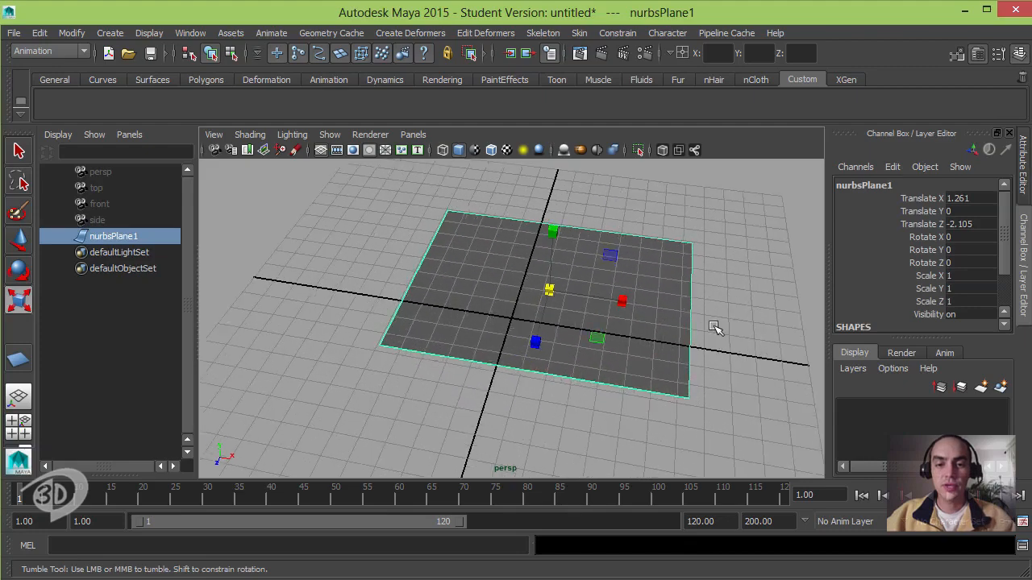
alt+middle_drag(608, 337, 553, 346)
alt+drag(553, 345, 524, 344)
alt+right_drag(524, 344, 601, 339)
alt+middle_drag(602, 340, 599, 319)
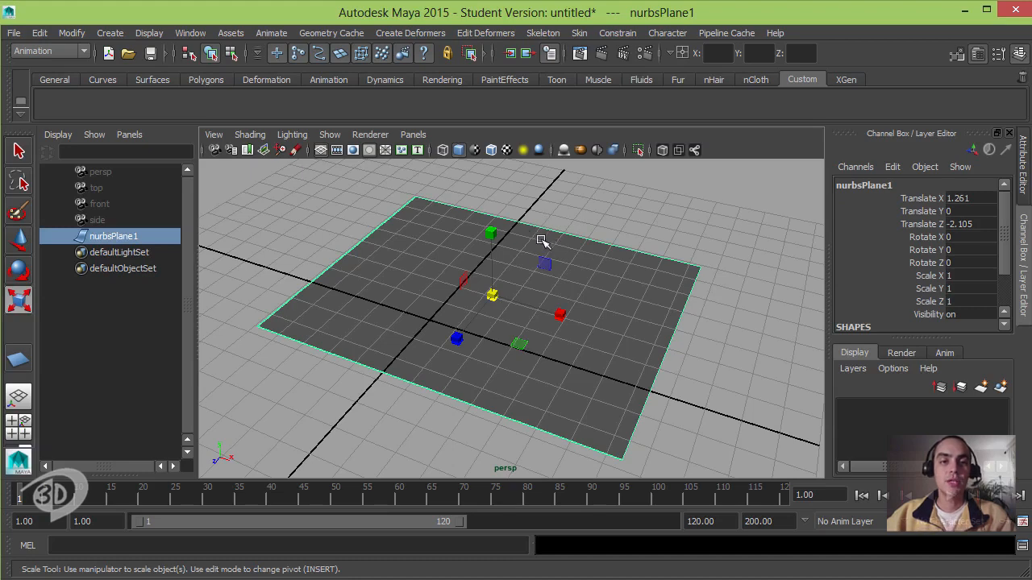
click(231, 53)
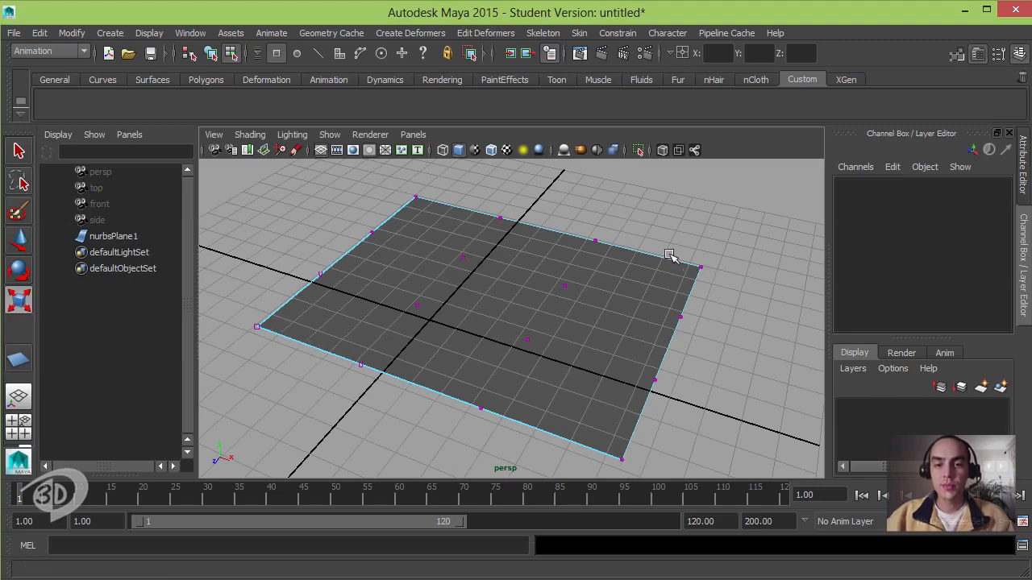
key(r)
drag(477, 201, 486, 177)
key(w)
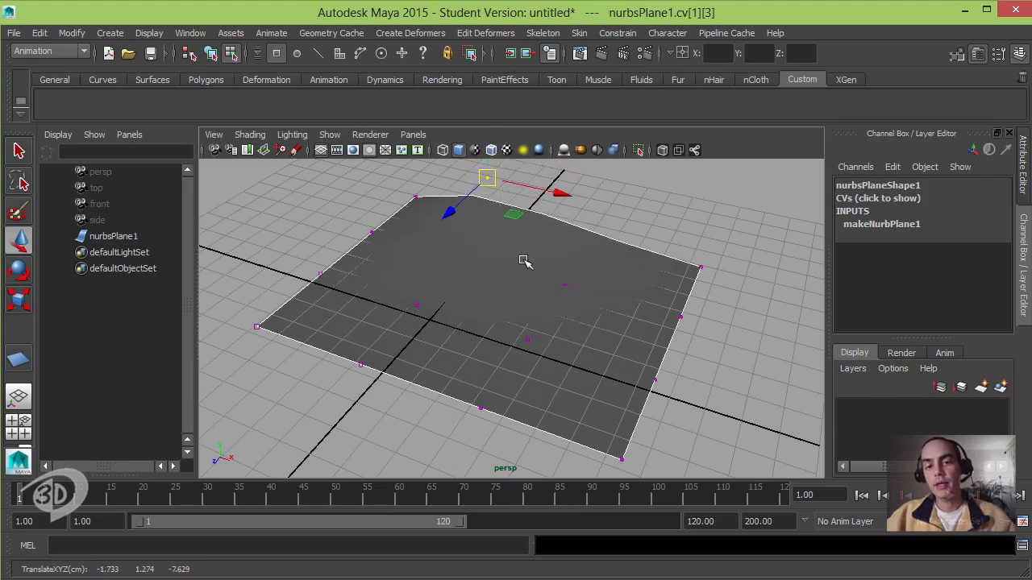
Step: Pull an inner control vertex below the NURBS plane and reposition a corner control vertex beside the raised edge
drag(453, 284, 428, 338)
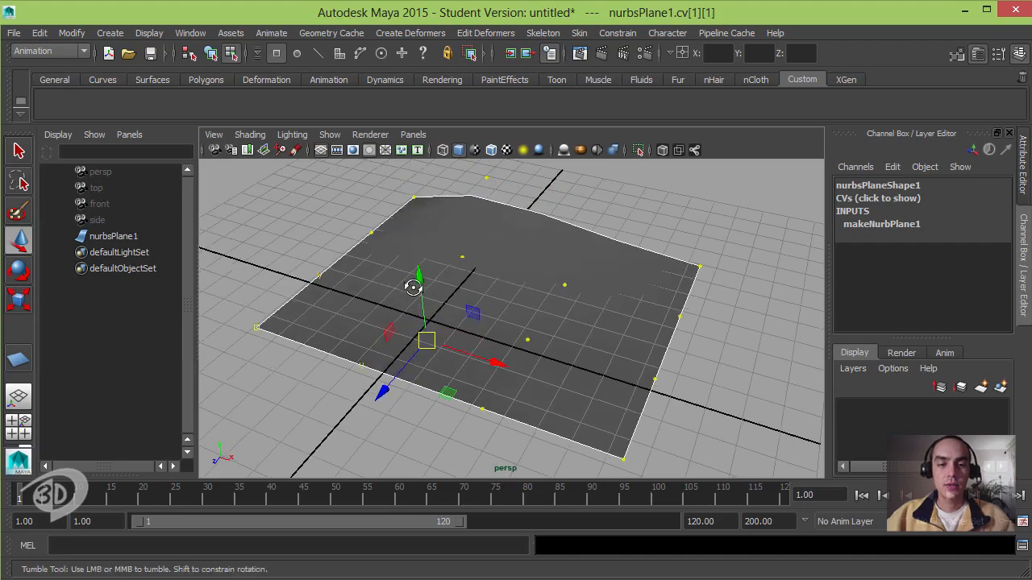
alt+drag(414, 288, 488, 409)
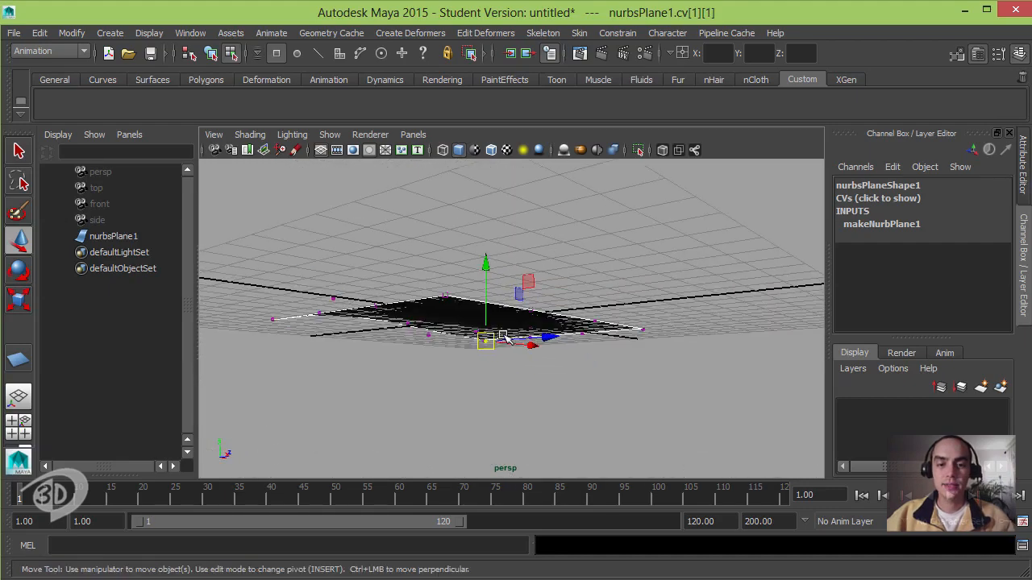
alt+drag(534, 281, 457, 347)
click(543, 235)
drag(543, 235, 524, 221)
alt+drag(710, 270, 603, 277)
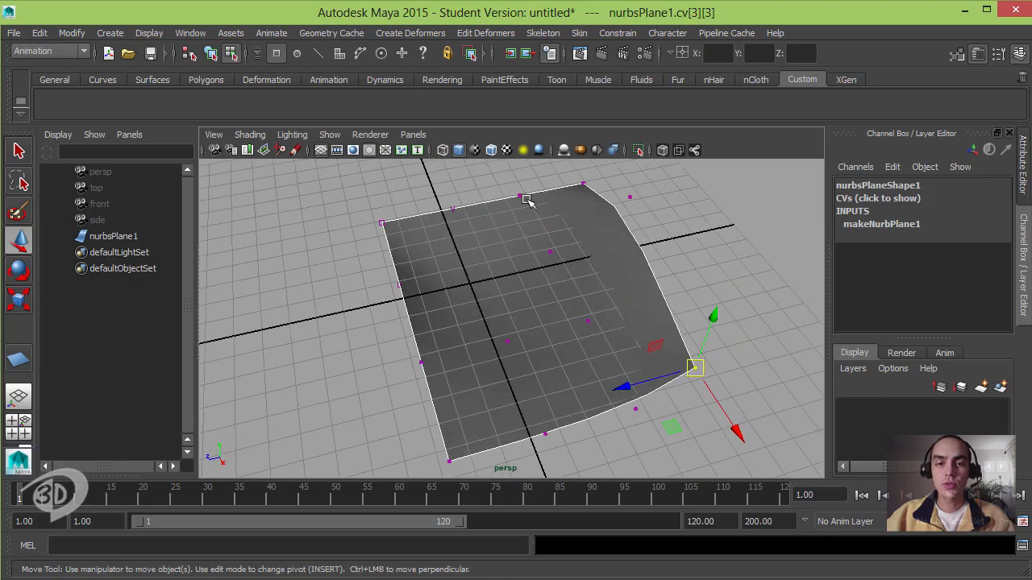
Step: Raise the other far corner, the edge point next to it and an inner control vertex to bend the NURBS surface
alt+drag(568, 216, 610, 203)
click(633, 255)
drag(525, 219, 566, 278)
drag(567, 261, 454, 255)
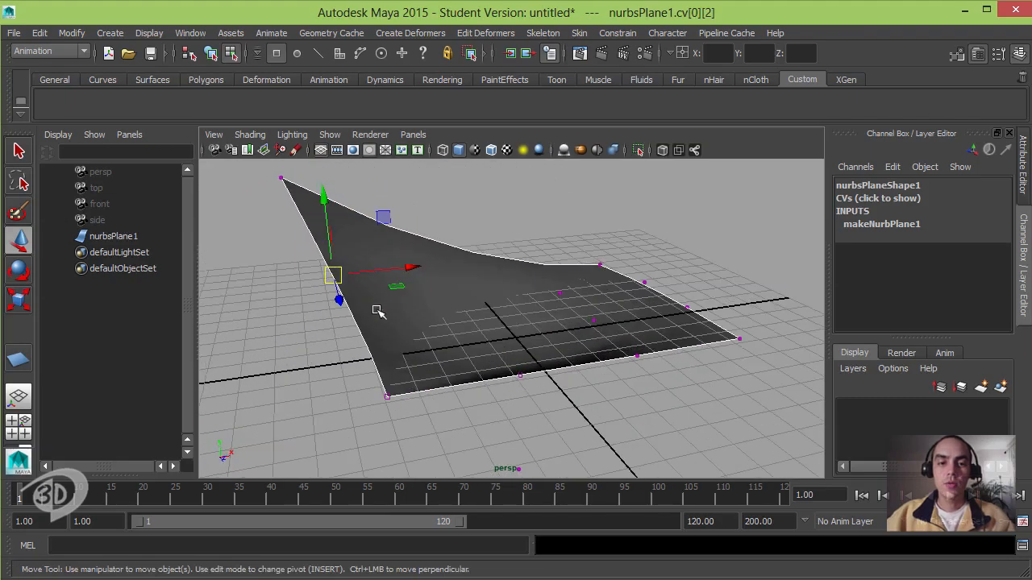
click(498, 223)
alt+drag(498, 223, 621, 283)
click(564, 295)
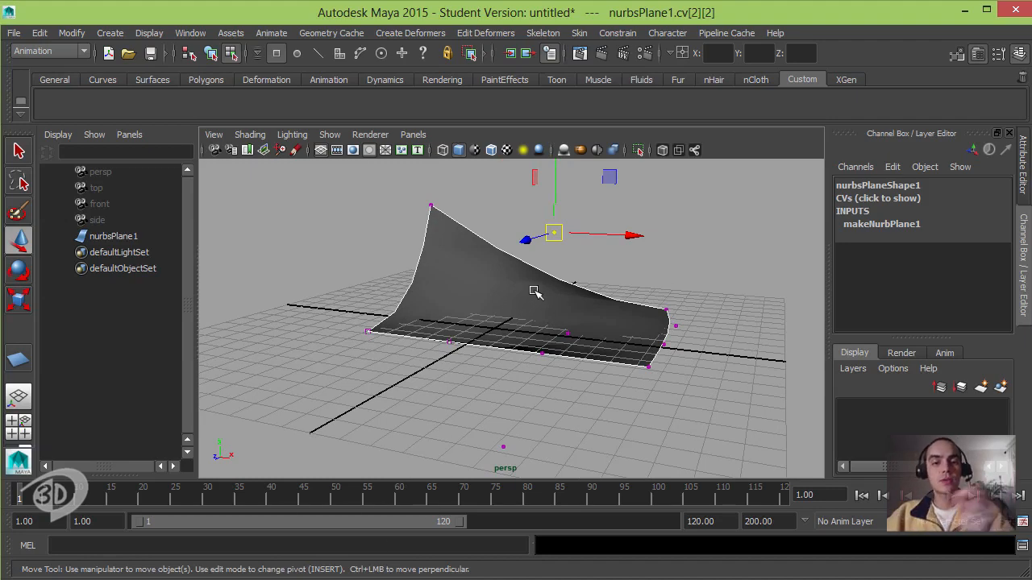
Step: Select the whole nurbsPlane1 and move it along Z to about -18.4, clear of the grid
alt+drag(569, 282, 452, 336)
click(113, 236)
mouse_move(516, 310)
mouse_down()
mouse_move(650, 276)
mouse_move(507, 304)
mouse_up()
alt+right_drag(507, 304, 559, 329)
alt+drag(560, 330, 548, 321)
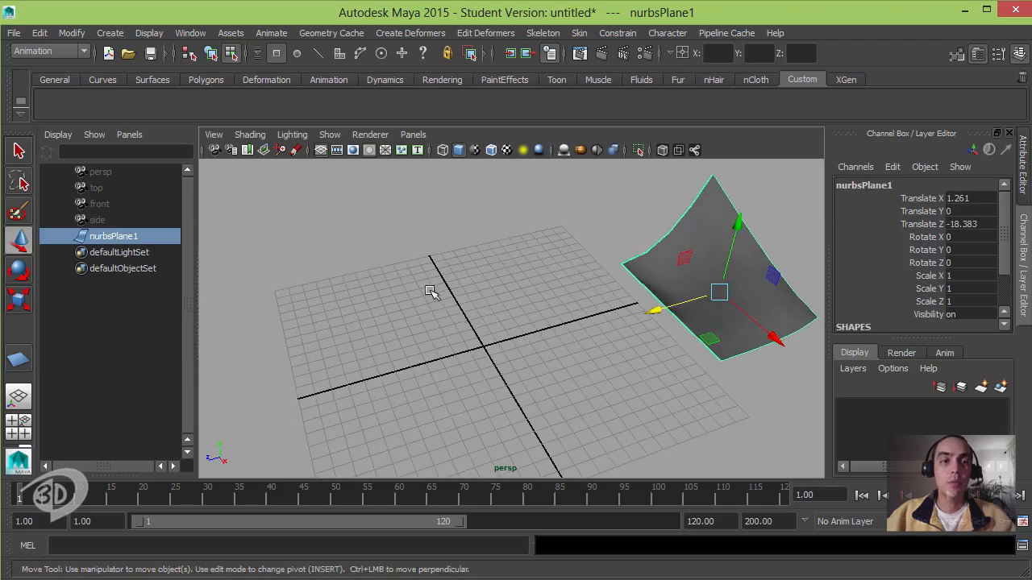
Step: Create a polygon plane about 13.4 wide and 12.6 high across the grid's centre
click(115, 34)
mouse_move(157, 73)
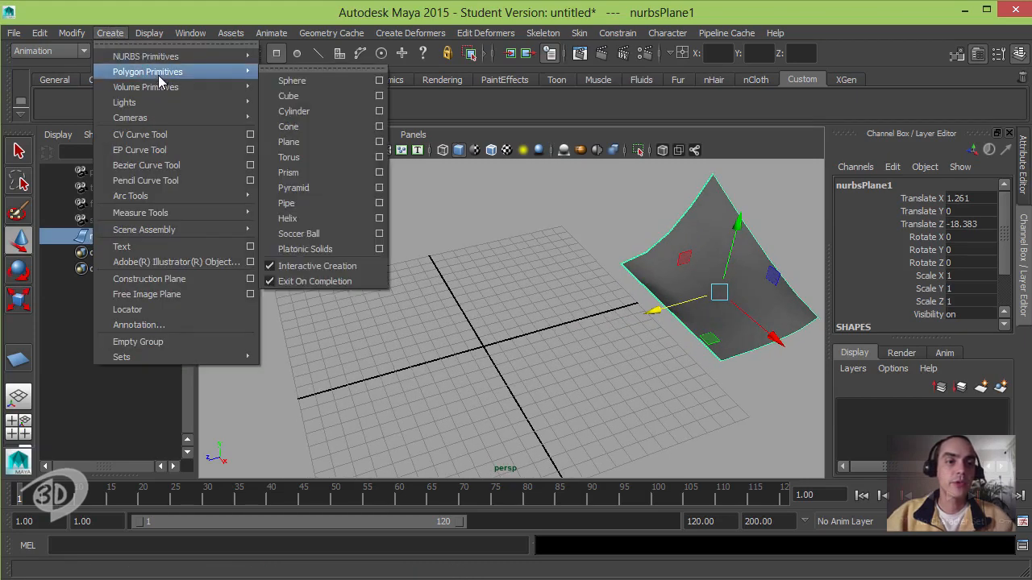
click(313, 142)
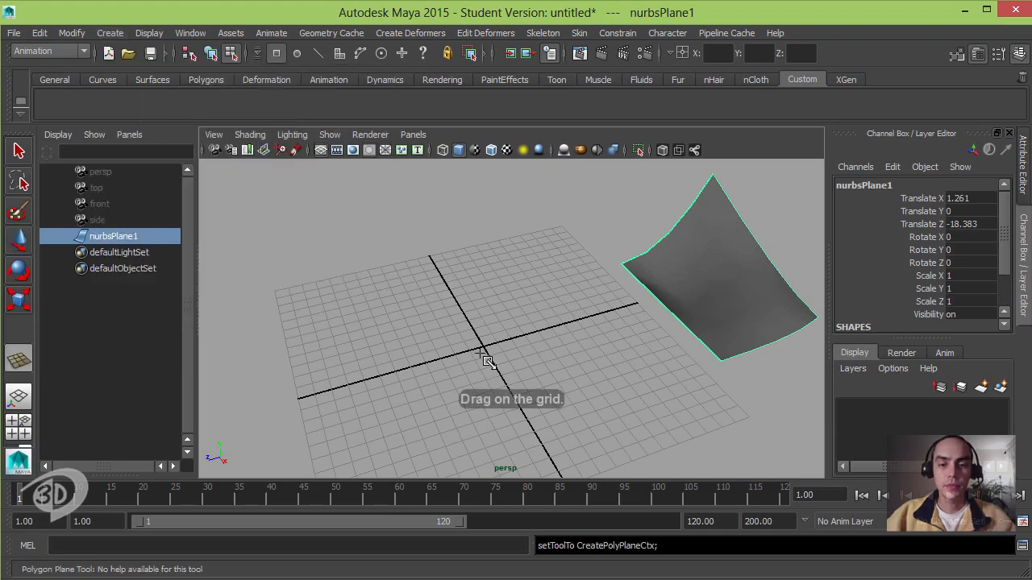
drag(398, 327, 630, 386)
scroll(580, 290, up, 5)
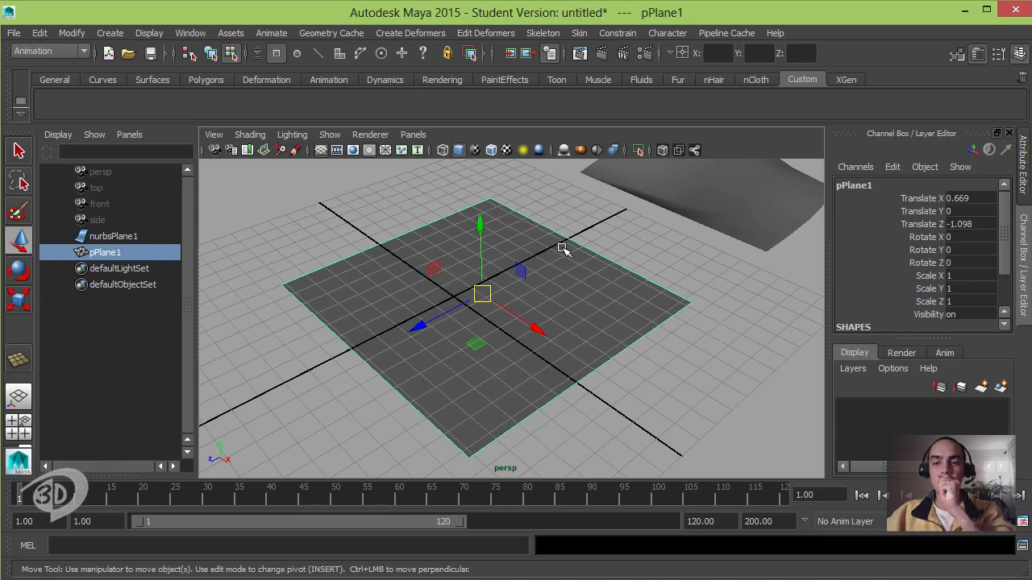
Step: Expand the polyPlane1 settings and set both Subdivisions Width and Subdivisions Height to 11
scroll(967, 313, down, 2)
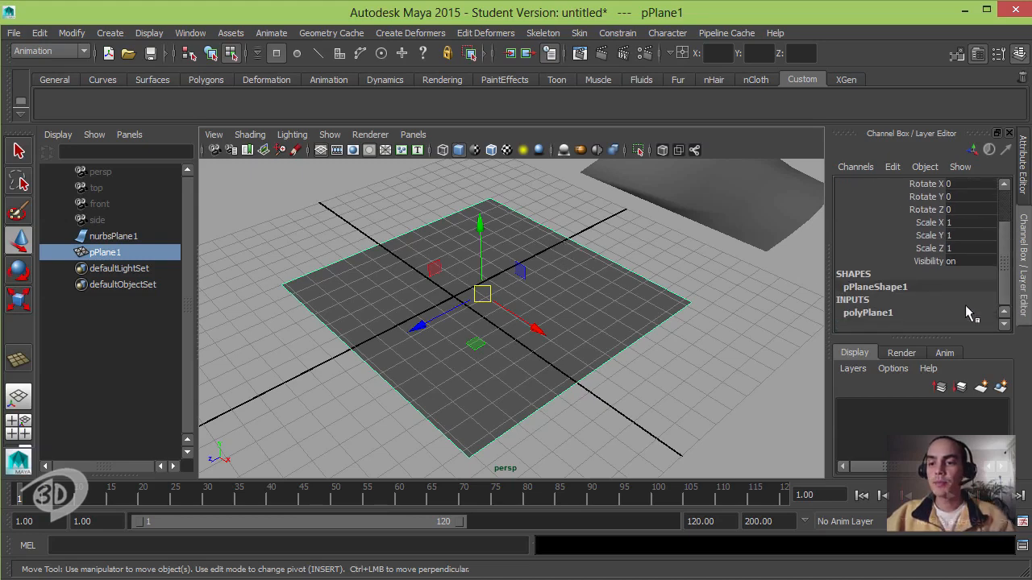
double_click(867, 312)
drag(1008, 270, 991, 306)
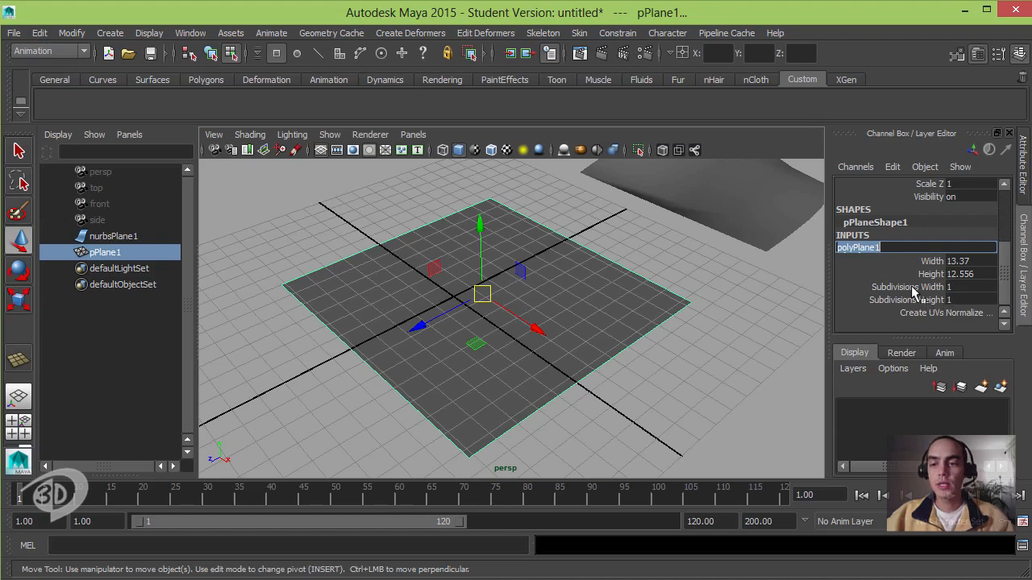
drag(918, 287, 913, 302)
middle_drag(606, 316, 695, 302)
alt+drag(610, 311, 627, 311)
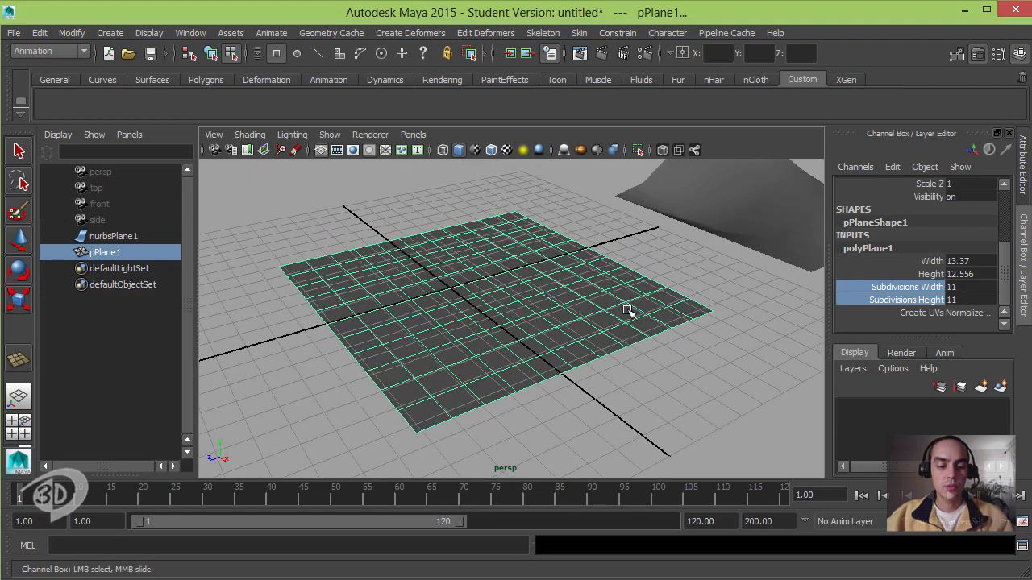
Step: Move the polygon plane up along Y to about 0.58, just above the grid
key(w)
drag(482, 216, 484, 204)
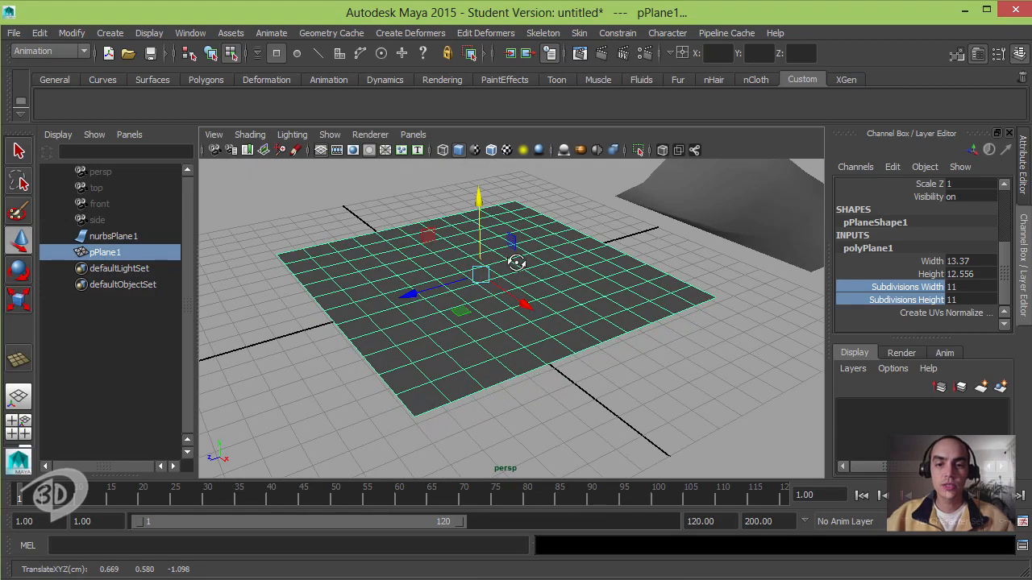
alt+drag(516, 262, 543, 258)
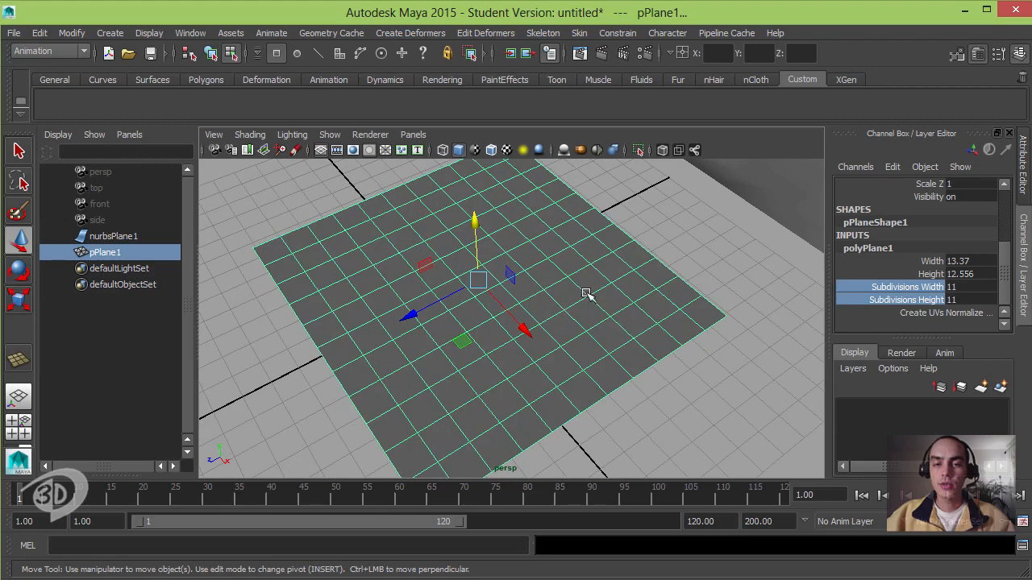
Step: Set both the width and height subdivisions of the polygon plane to 9
alt+drag(554, 302, 562, 276)
scroll(564, 277, down, 2)
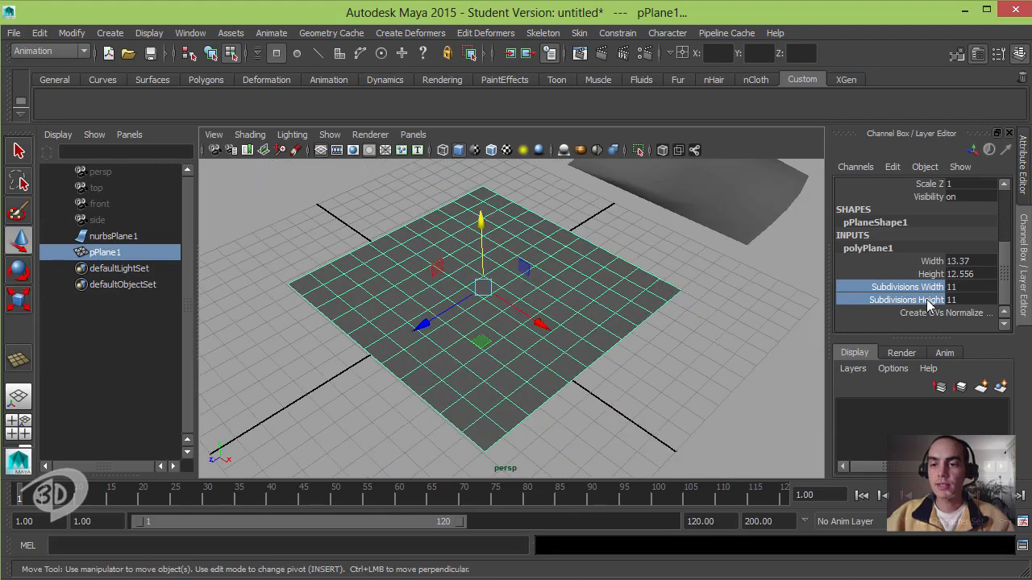
middle_drag(672, 293, 635, 284)
mouse_move(634, 283)
alt+mouse_down()
mouse_move(594, 293)
mouse_move(637, 301)
alt+mouse_up()
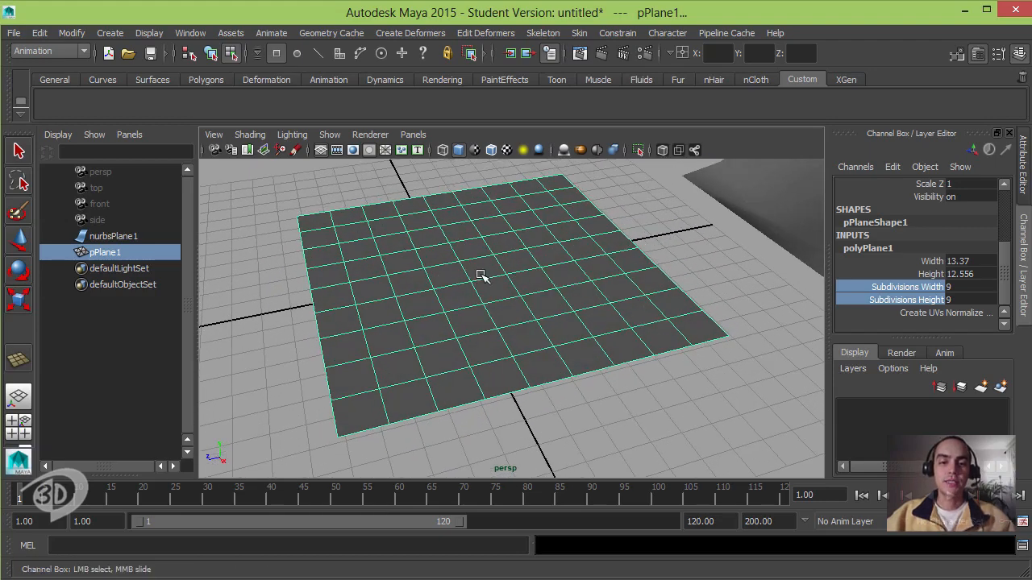
Step: Switch the polygon plane to vertex component selection and pick its near corner vertex for moving
click(210, 57)
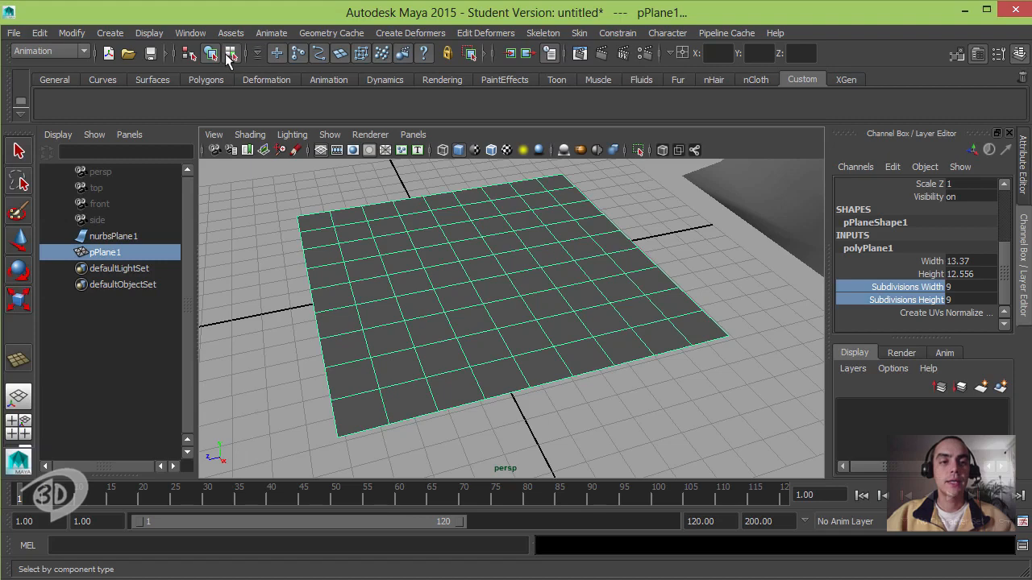
click(229, 55)
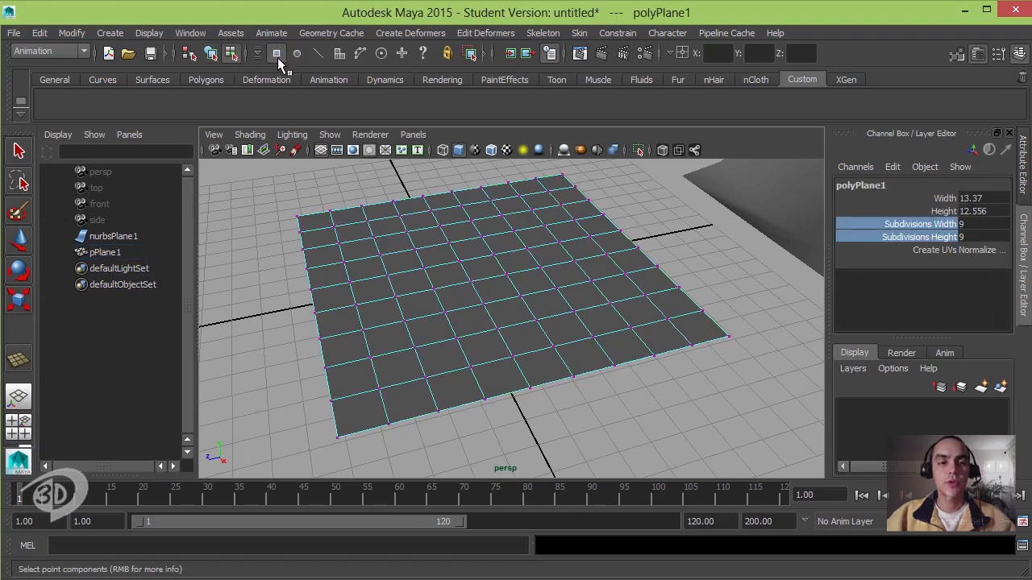
key(w)
drag(367, 463, 359, 437)
key(ctrl+z)
alt+drag(409, 372, 342, 340)
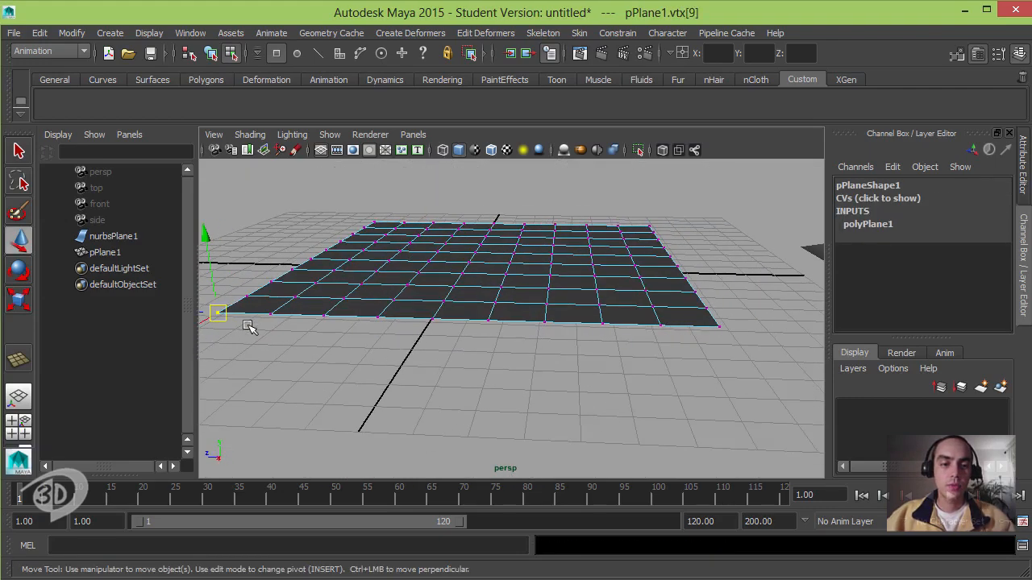
Step: Pull the near corner vertex downward and displace the neighbouring vertices to begin bending that corner
drag(219, 314, 242, 391)
alt+drag(254, 315, 296, 390)
click(279, 339)
click(299, 316)
alt+drag(324, 328, 409, 406)
alt+drag(430, 395, 458, 373)
click(451, 341)
Step: Move the border vertex beside the near corner and raise inner vertices to form a bump behind it
click(320, 340)
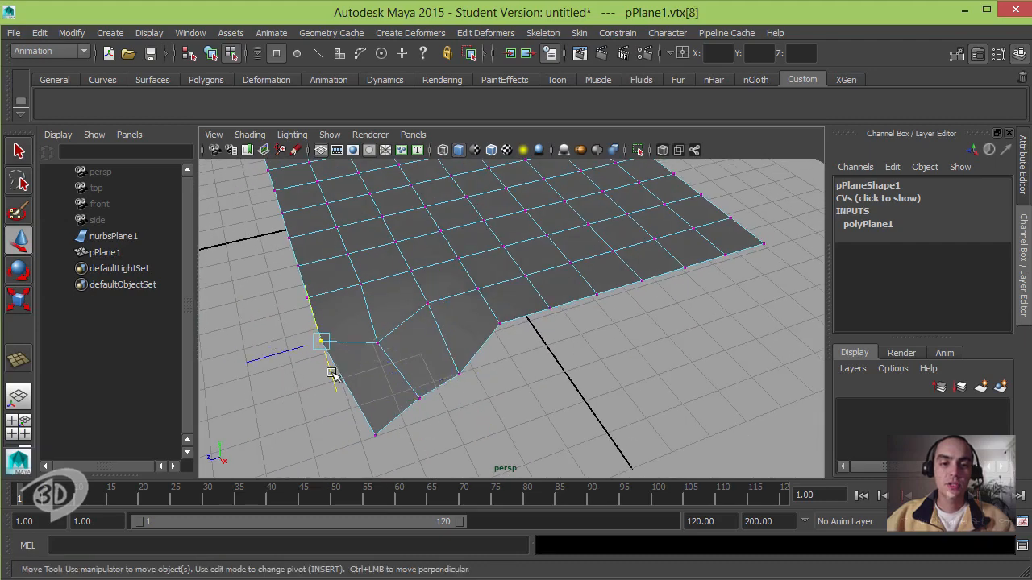
drag(327, 364, 409, 224)
click(423, 243)
click(423, 247)
alt+drag(451, 260, 516, 300)
click(392, 229)
click(401, 238)
click(451, 311)
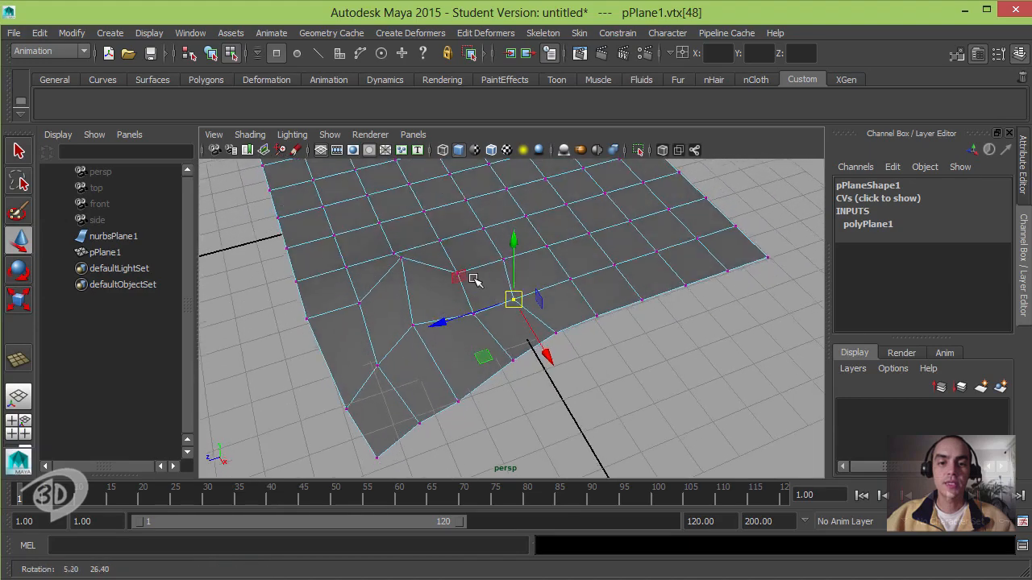
click(461, 235)
alt+drag(451, 288, 466, 212)
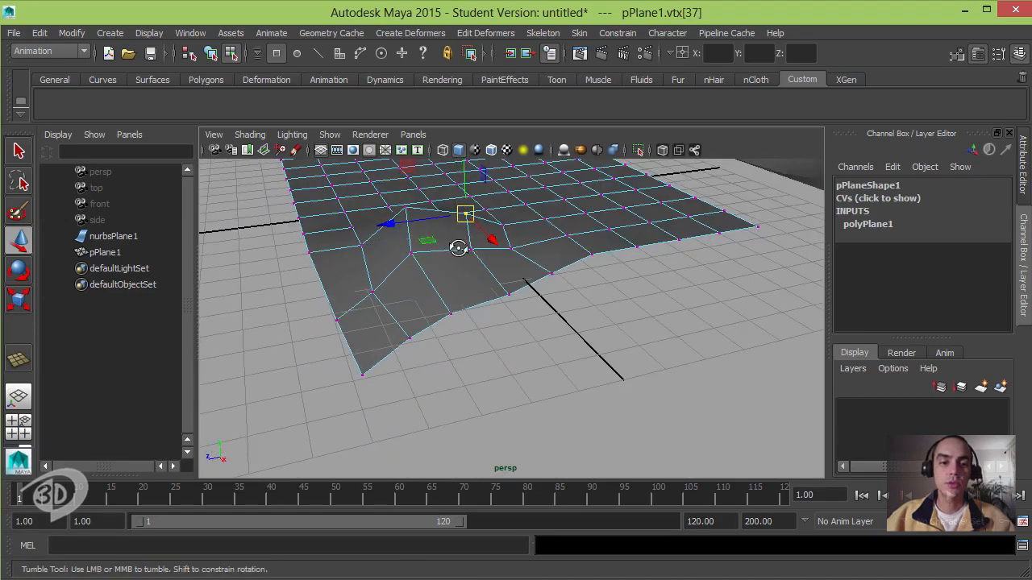
alt+drag(458, 249, 475, 276)
Step: Reshape the plane's border vertices beside the near corner so the edge bends with the bump
click(324, 271)
alt+drag(359, 290, 455, 372)
click(630, 374)
alt+drag(508, 342, 431, 278)
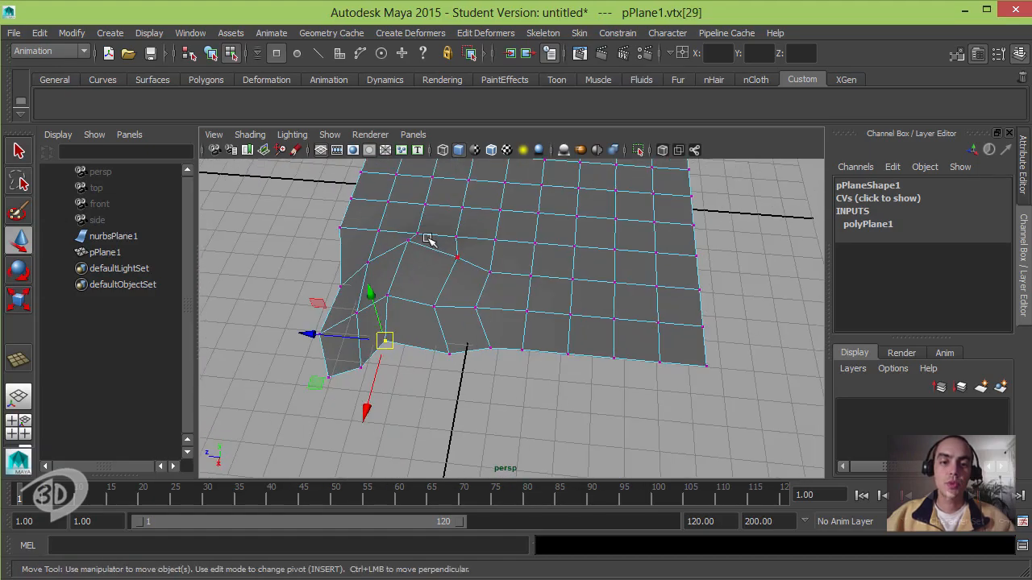
Step: Examine the deformed corner of the polygon plane from several angles and distances
alt+drag(393, 340, 350, 346)
alt+drag(435, 342, 475, 274)
alt+right_drag(475, 275, 382, 341)
alt+drag(491, 293, 506, 322)
alt+right_drag(506, 323, 470, 308)
alt+drag(476, 321, 479, 288)
alt+right_drag(479, 287, 487, 290)
alt+drag(485, 291, 492, 299)
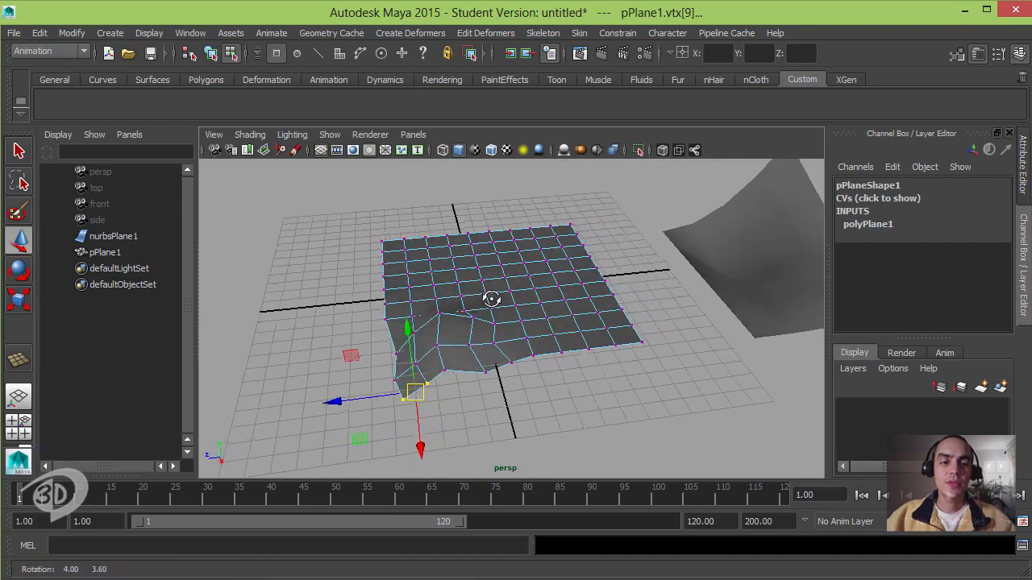
alt+right_drag(491, 299, 488, 293)
alt+drag(488, 292, 486, 299)
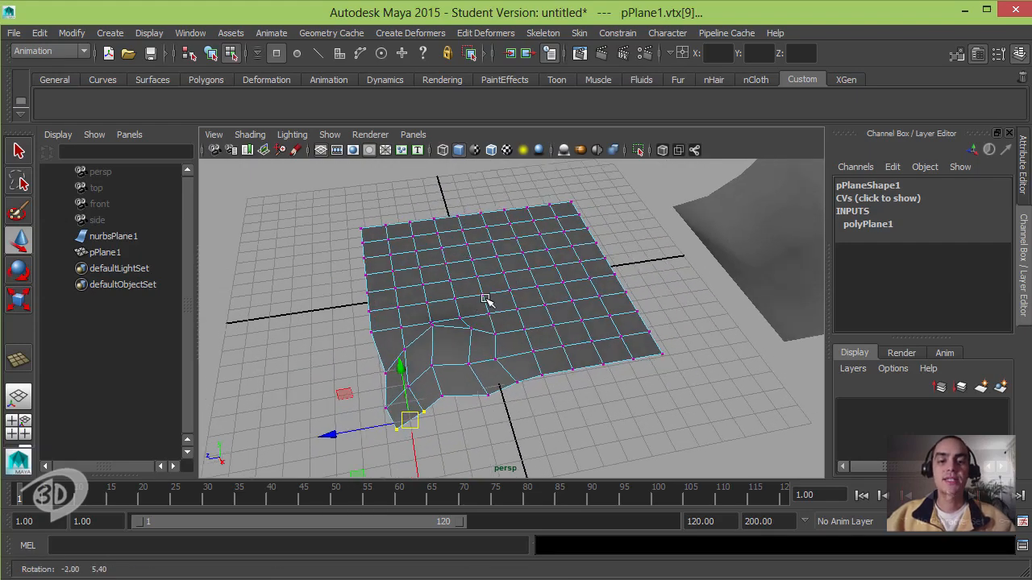
Step: Switch to object selection and try moving the whole polygon plane, undoing the move
click(212, 53)
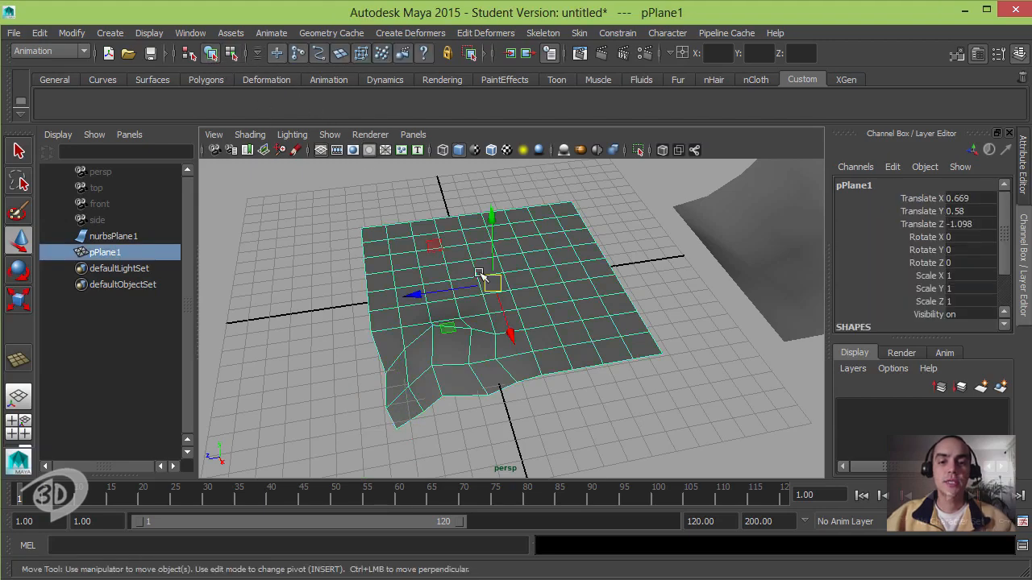
drag(493, 282, 461, 260)
key(ctrl+z)
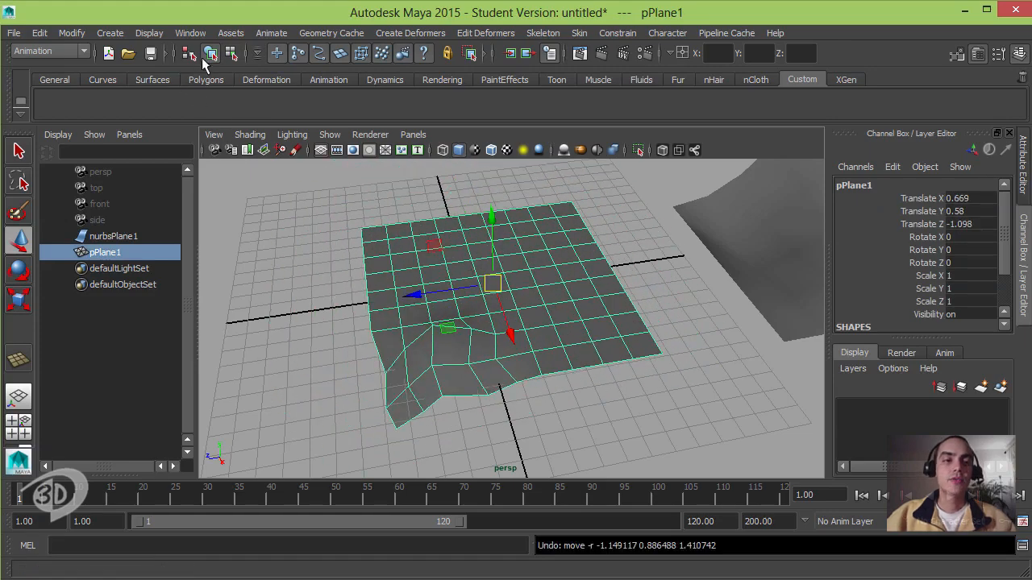
Step: Return to vertex selection and pull the plane's far corner vertex outward into a point
click(231, 53)
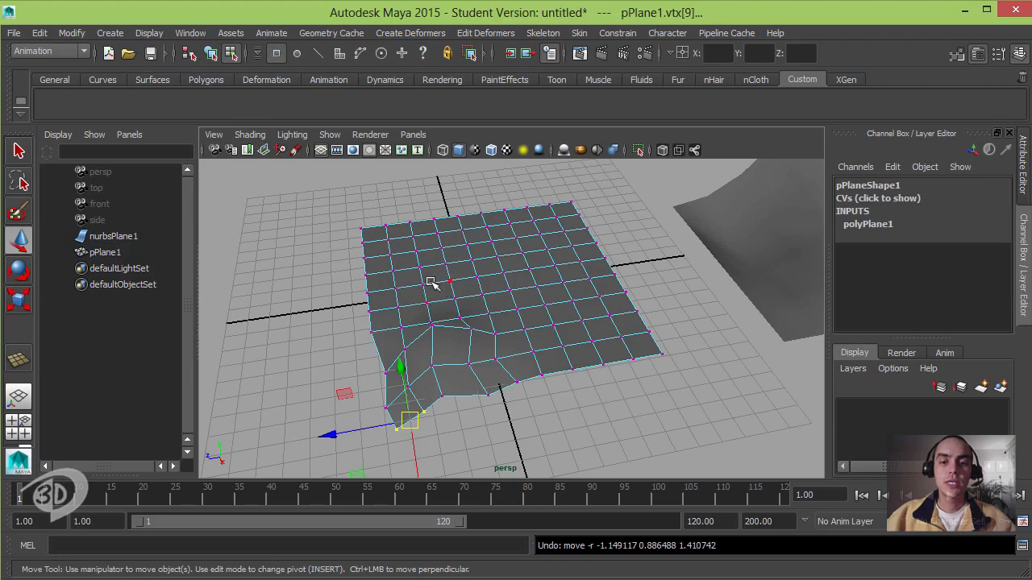
click(362, 229)
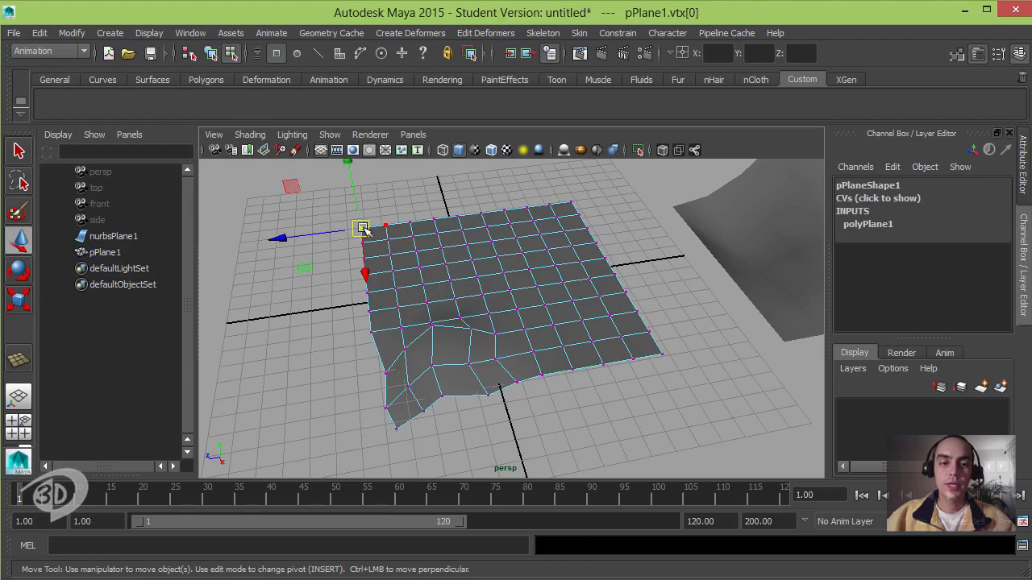
drag(361, 229, 446, 275)
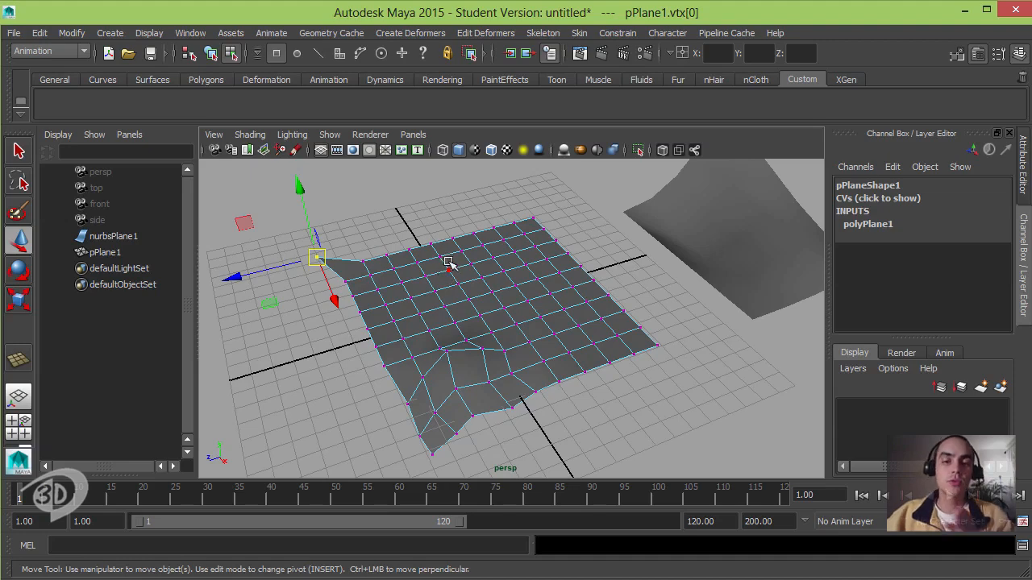
Step: Compare the NURBS plane's control points with the vertices of the polygon plane
alt+drag(532, 278, 573, 276)
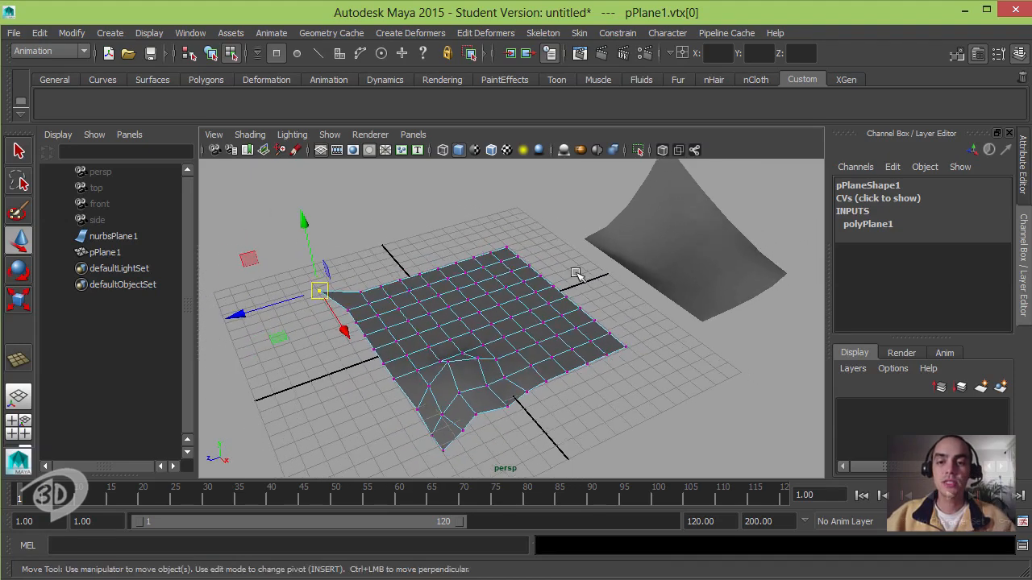
click(660, 242)
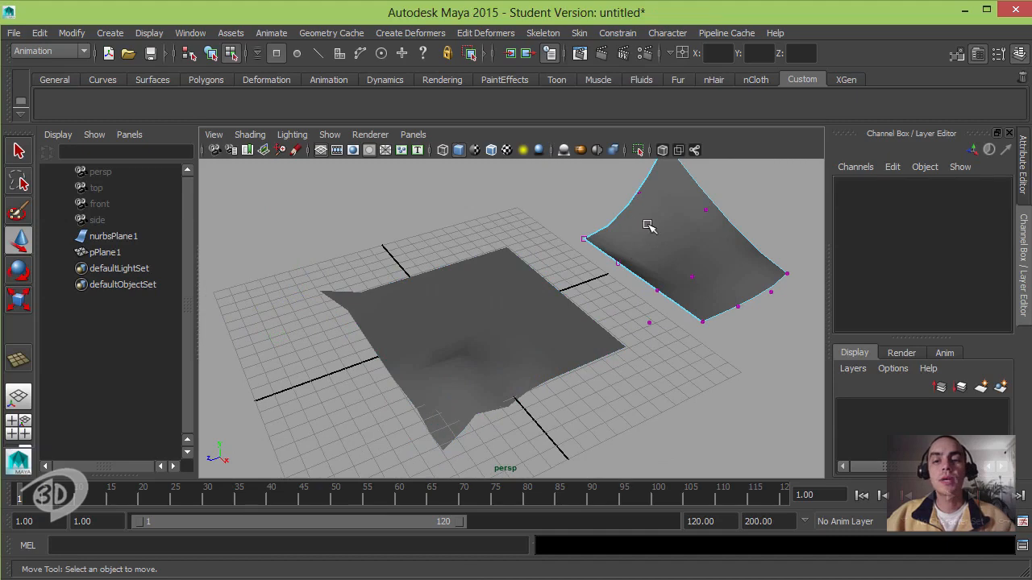
alt+middle_drag(648, 226, 516, 251)
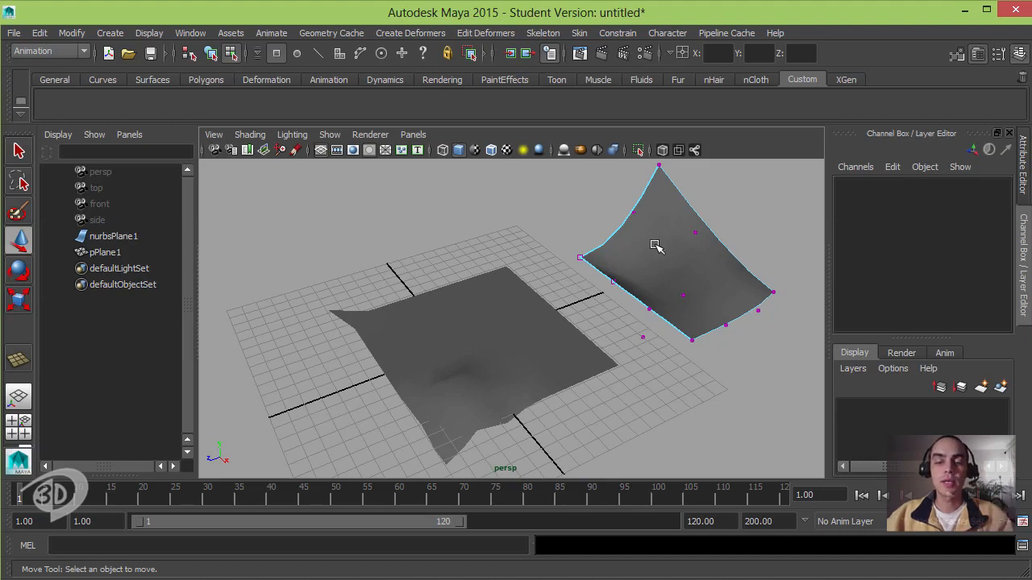
click(504, 328)
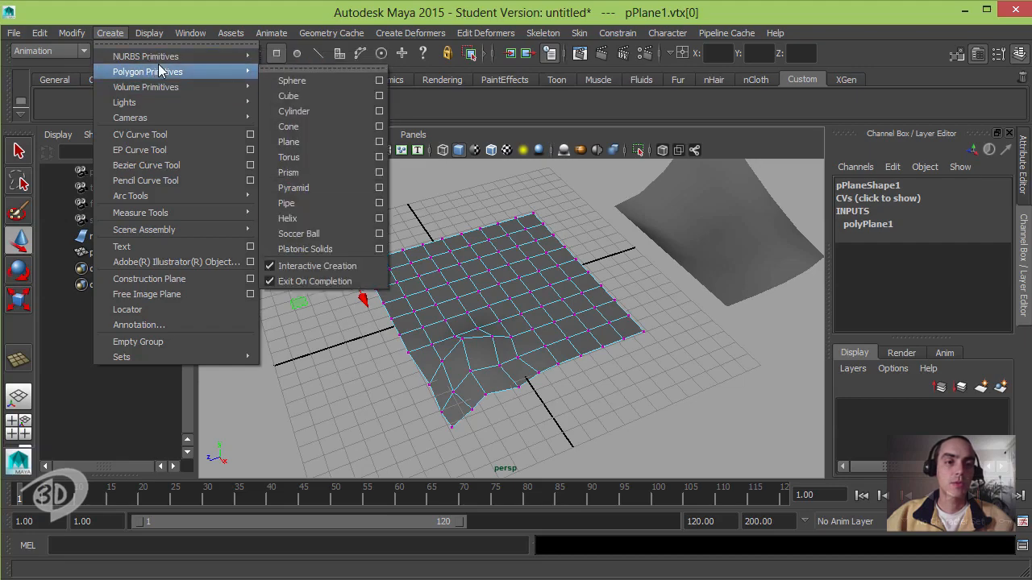
click(195, 18)
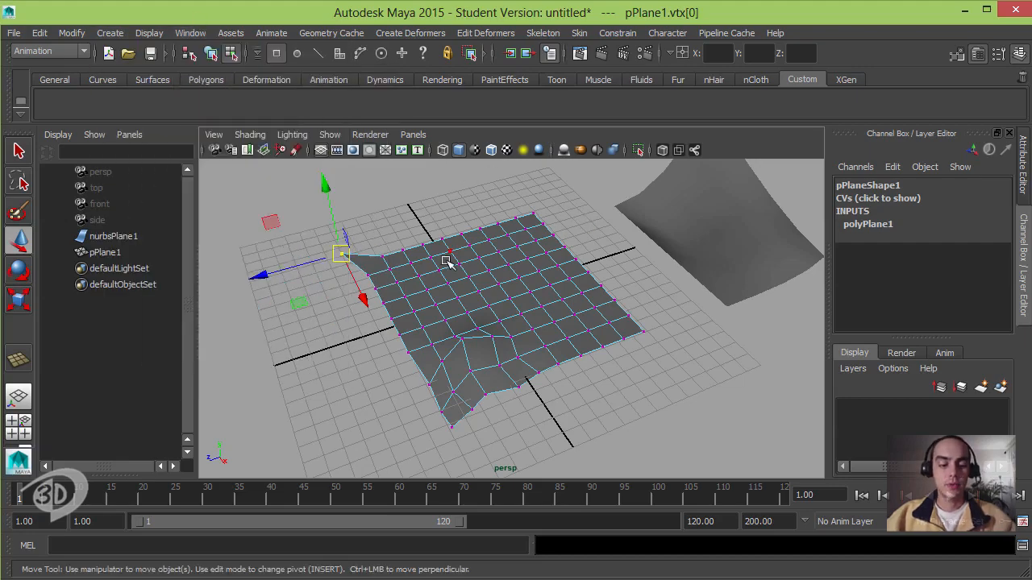
alt+middle_drag(449, 262, 410, 292)
alt+drag(410, 291, 433, 259)
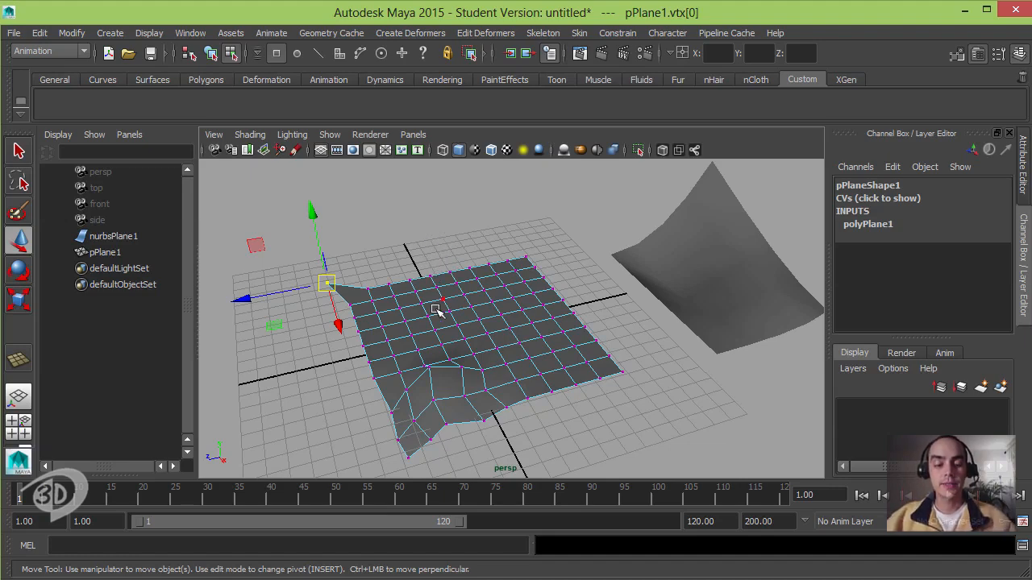
alt+drag(435, 310, 451, 255)
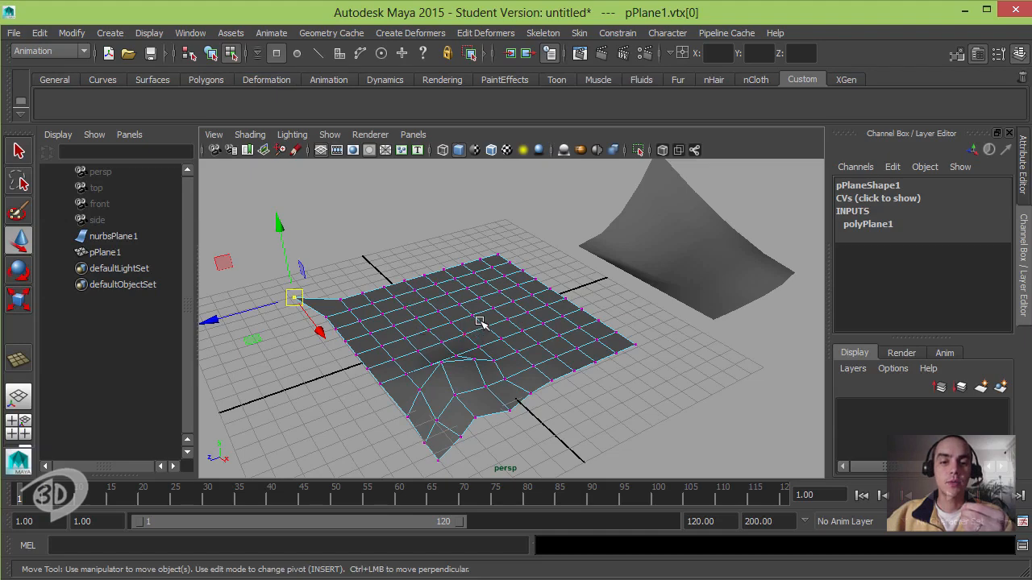
Step: Try moving two separate interior vertices of the polygon plane, undoing each move
click(519, 351)
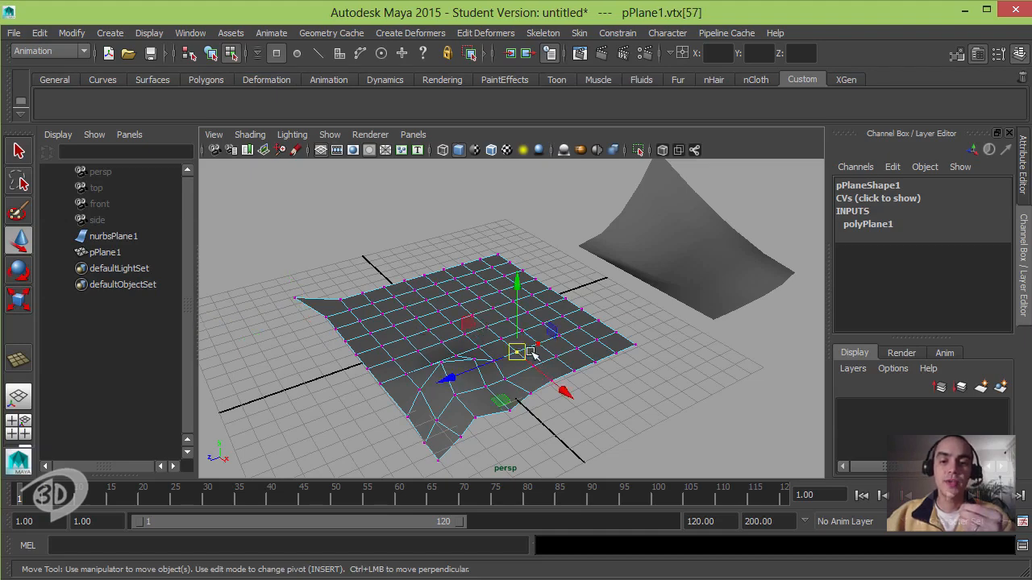
mouse_move(517, 351)
mouse_down()
mouse_move(522, 305)
mouse_move(514, 350)
mouse_move(517, 330)
mouse_move(532, 340)
mouse_up()
key(ctrl+z)
click(461, 303)
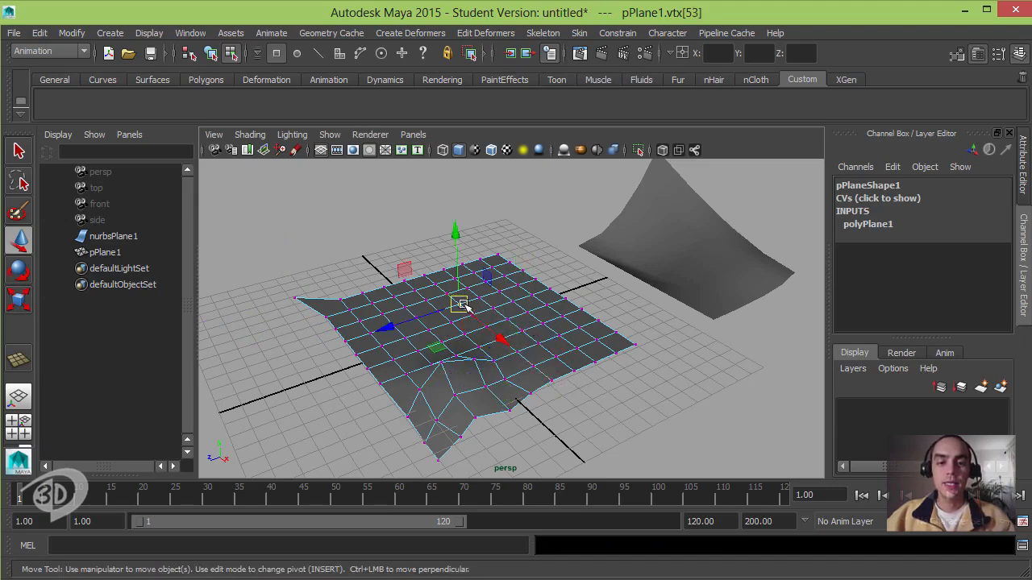
drag(461, 303, 480, 275)
key(ctrl+z)
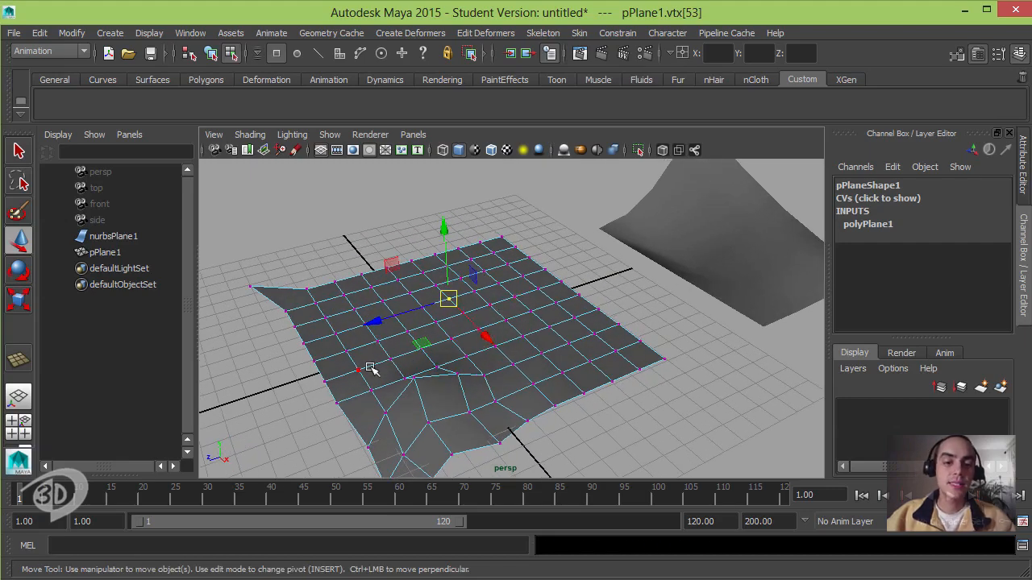
Step: Move an interior vertex of the polygon plane just behind the existing bump
alt+middle_drag(408, 353, 512, 297)
alt+right_drag(524, 297, 637, 303)
alt+drag(569, 308, 556, 332)
alt+right_drag(557, 331, 609, 331)
mouse_move(500, 304)
mouse_down()
mouse_move(527, 324)
mouse_move(500, 304)
mouse_up()
drag(478, 356, 460, 346)
drag(459, 289, 499, 309)
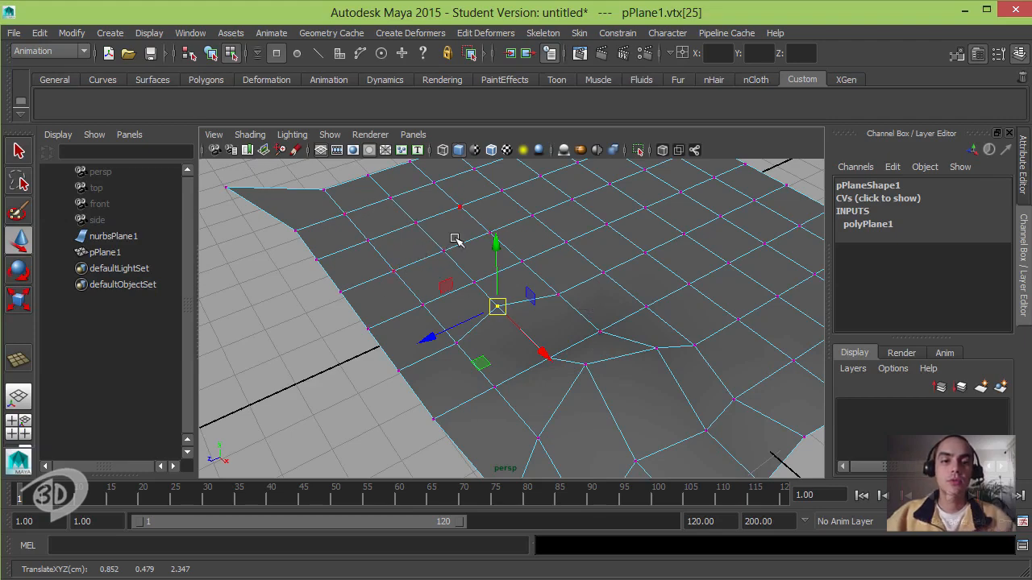
Step: Switch component selection from vertices to edges and raise interior edges behind the first bump
click(275, 53)
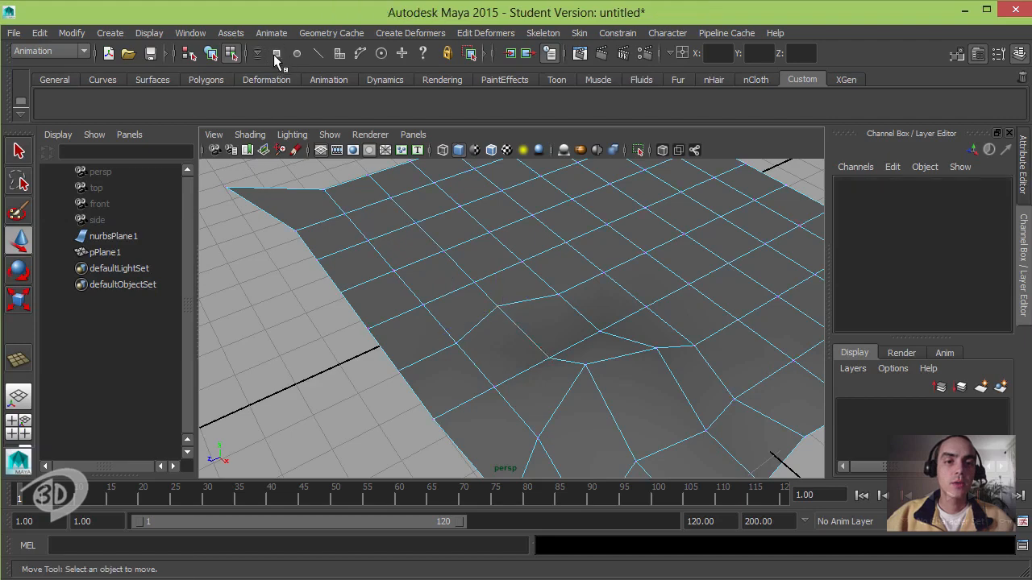
click(319, 55)
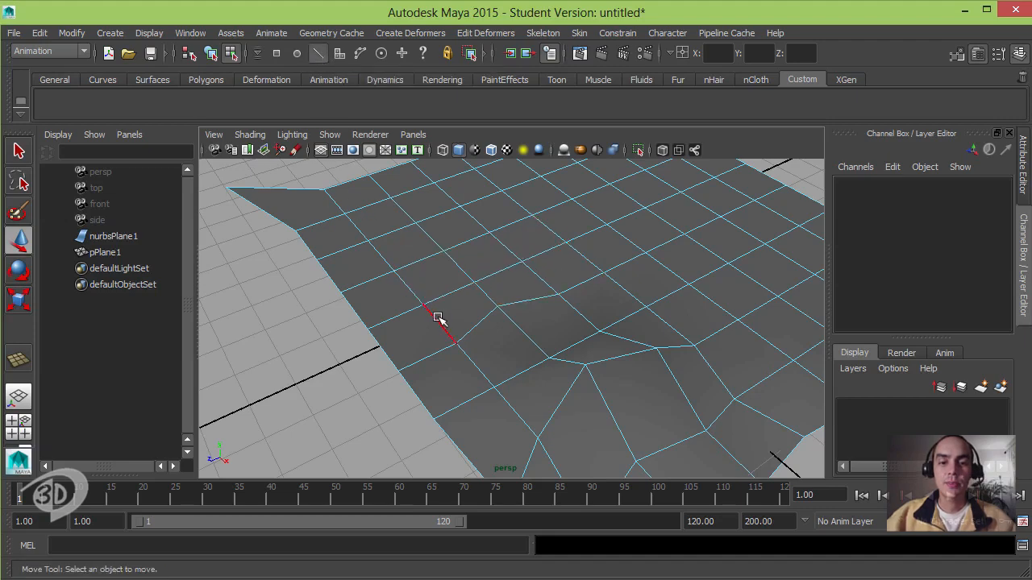
click(435, 243)
click(435, 244)
alt+drag(458, 279, 498, 260)
click(506, 272)
drag(512, 274, 512, 236)
click(449, 257)
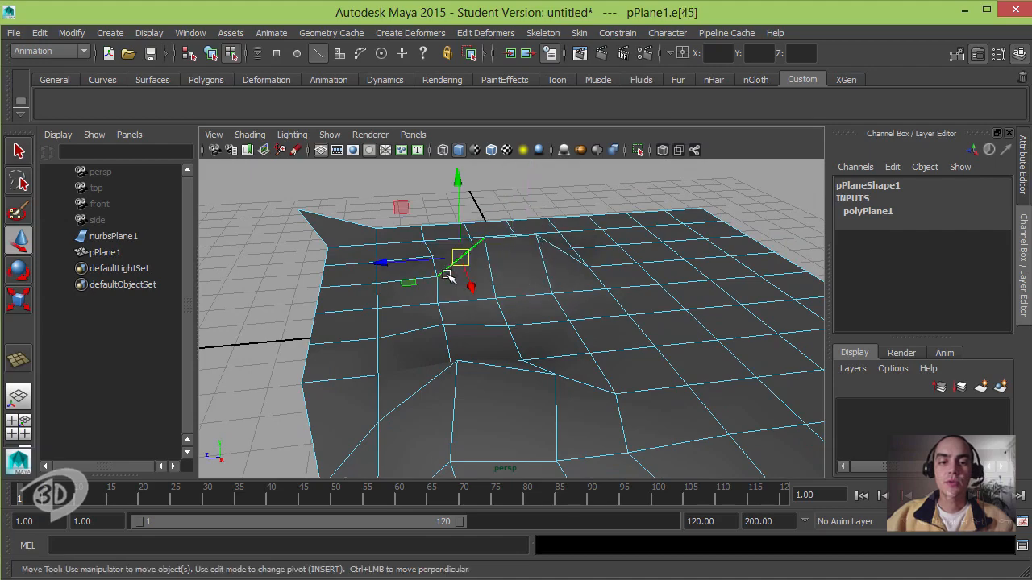
drag(450, 233, 451, 232)
alt+drag(479, 241, 588, 275)
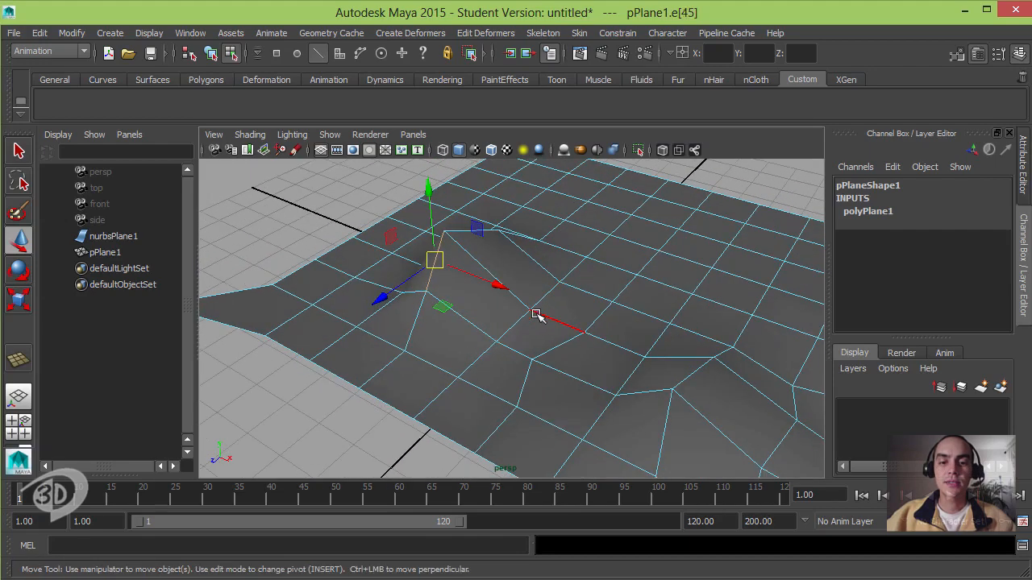
Step: Raise further edges around the second bump to extend it into a taller, wider ridge
click(537, 314)
alt+drag(538, 313, 505, 315)
click(546, 311)
click(556, 292)
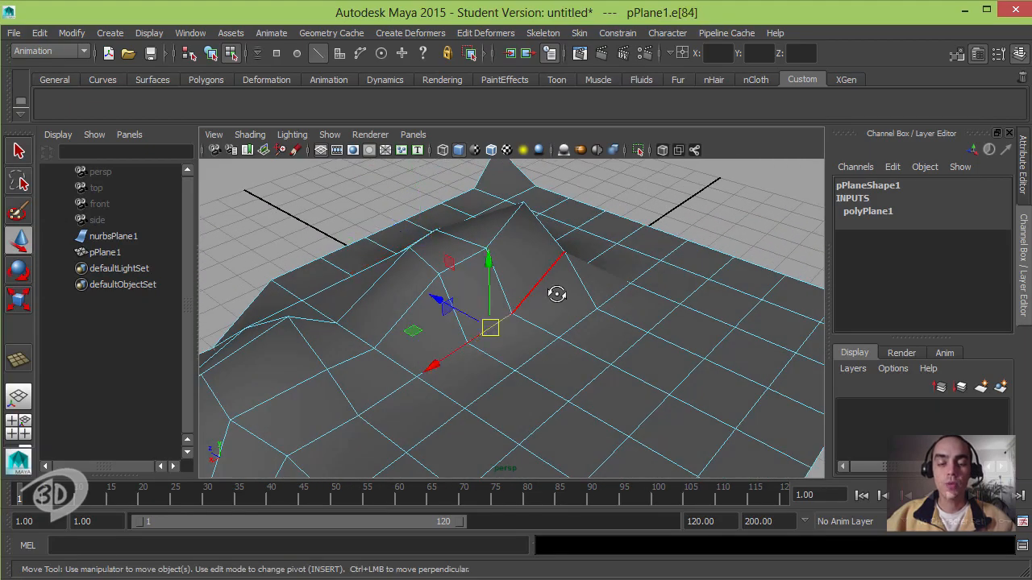
alt+drag(555, 292, 438, 236)
mouse_move(476, 276)
alt+mouse_down()
mouse_move(588, 268)
mouse_move(436, 283)
mouse_move(496, 262)
mouse_move(548, 298)
mouse_move(652, 315)
mouse_move(605, 285)
mouse_move(520, 294)
mouse_move(521, 276)
mouse_move(422, 269)
mouse_move(482, 274)
alt+mouse_up()
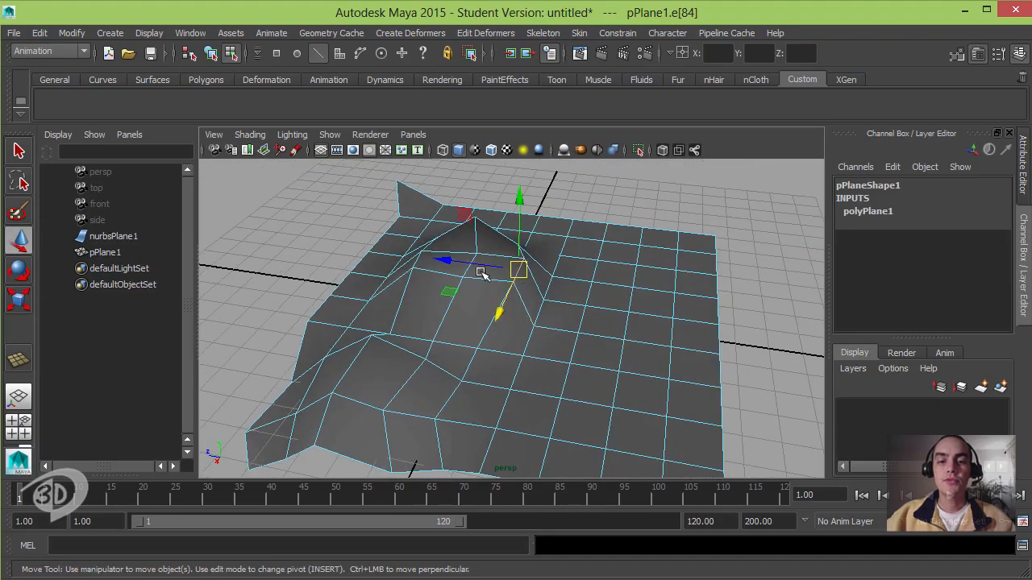
alt+drag(579, 278, 460, 226)
click(382, 204)
click(460, 239)
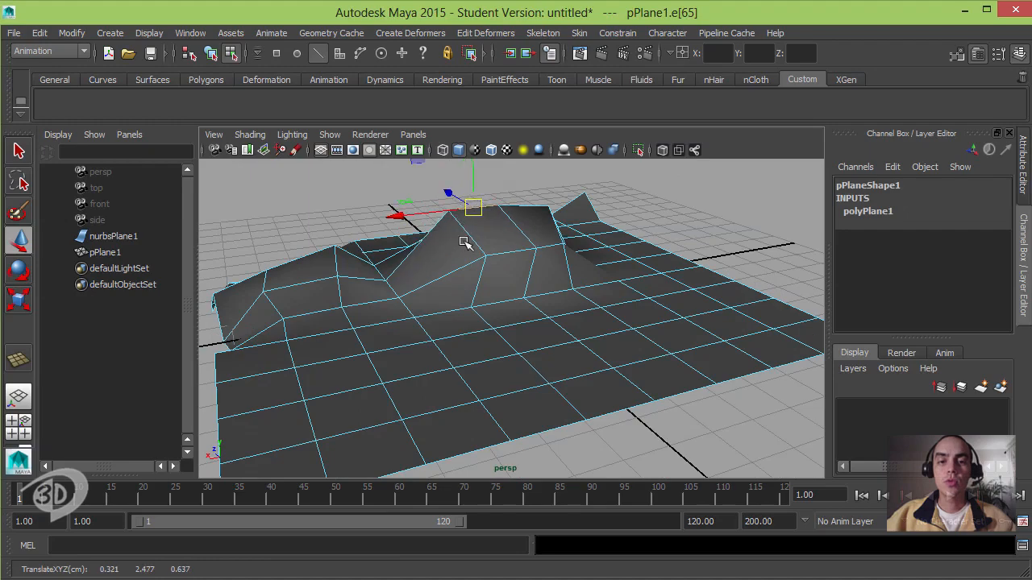
Step: Switch component selection from edges to faces and raise one interior face on the flat area beside the existing ridge
alt+right_drag(468, 237, 537, 269)
alt+drag(536, 269, 494, 263)
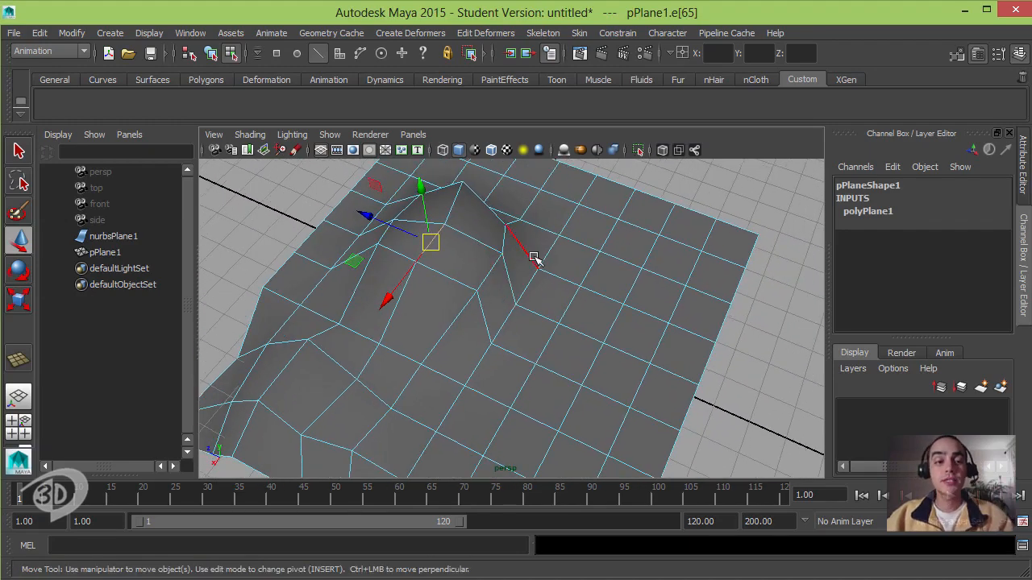
click(318, 52)
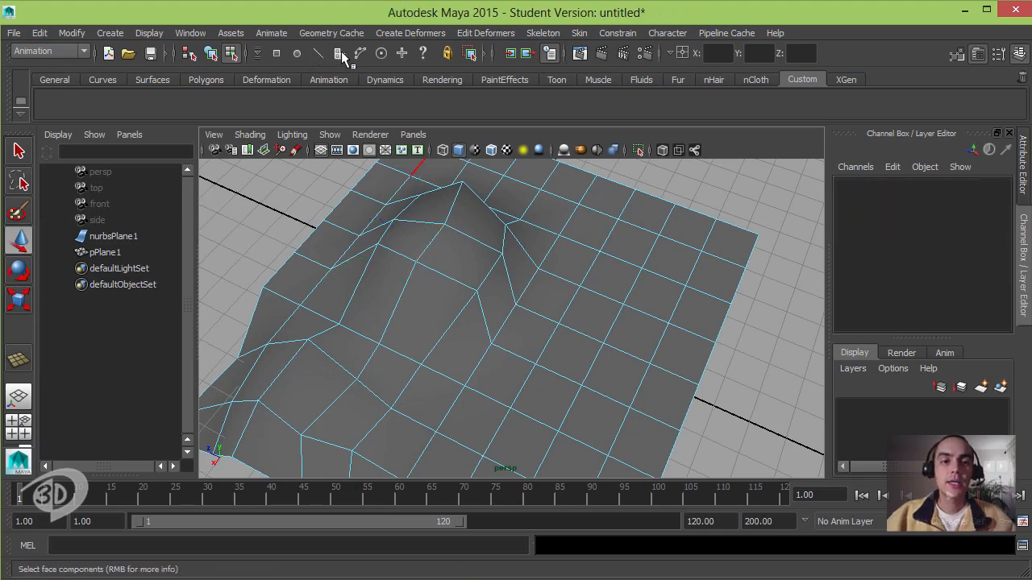
click(340, 54)
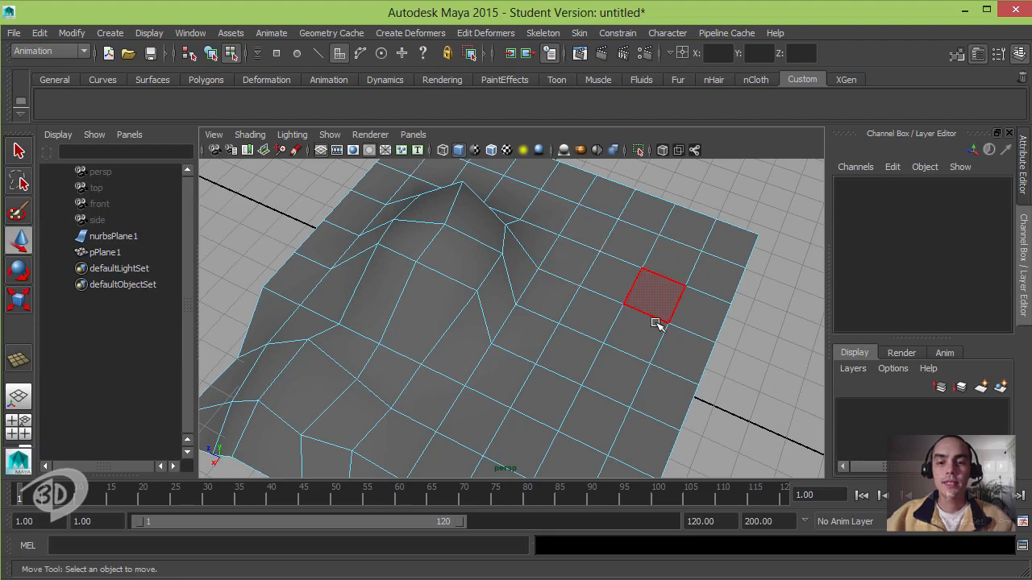
click(600, 314)
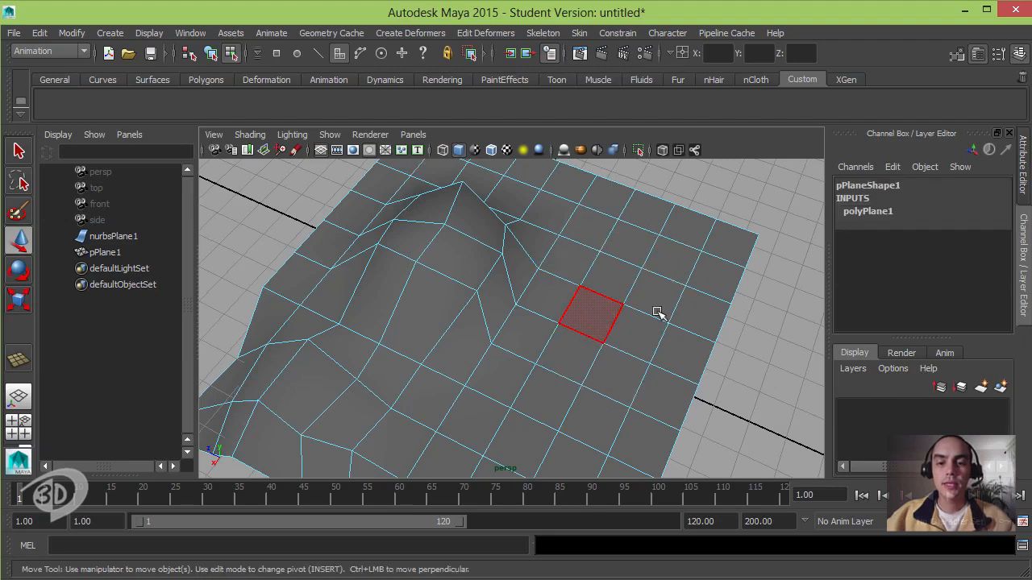
alt+drag(594, 313, 598, 256)
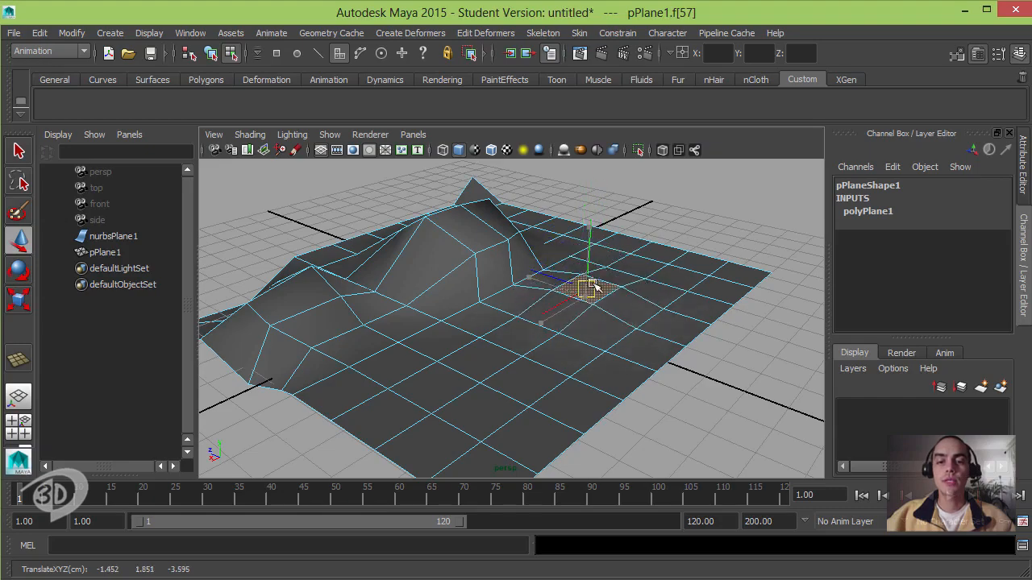
alt+drag(588, 293, 610, 325)
mouse_move(620, 320)
alt+mouse_down()
mouse_move(618, 279)
mouse_move(604, 274)
mouse_move(527, 304)
mouse_move(617, 301)
alt+mouse_up()
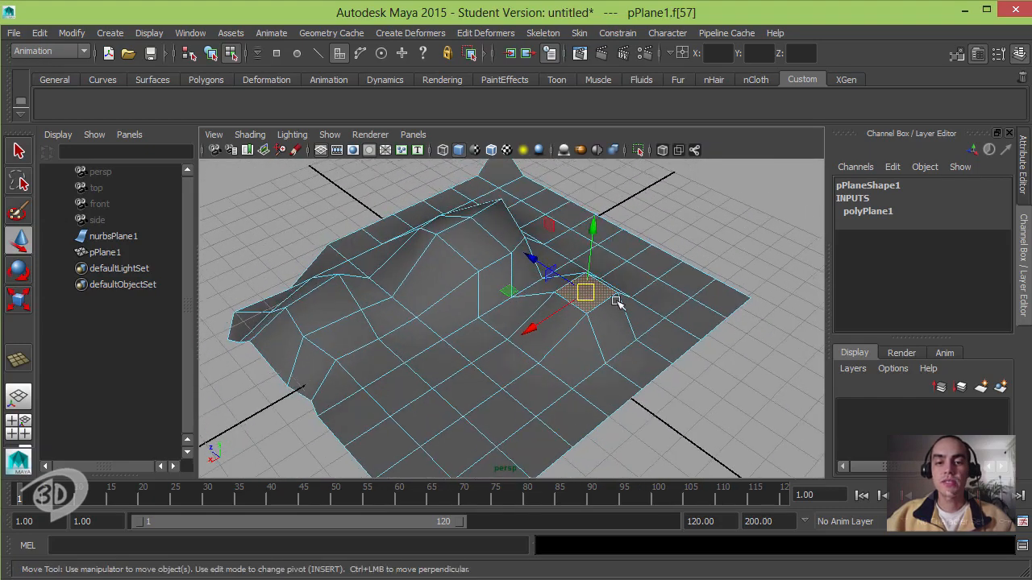
Step: Examine the polygon plane's marking menus for selection conversion, face editing tools and component modes
alt+drag(556, 292, 514, 292)
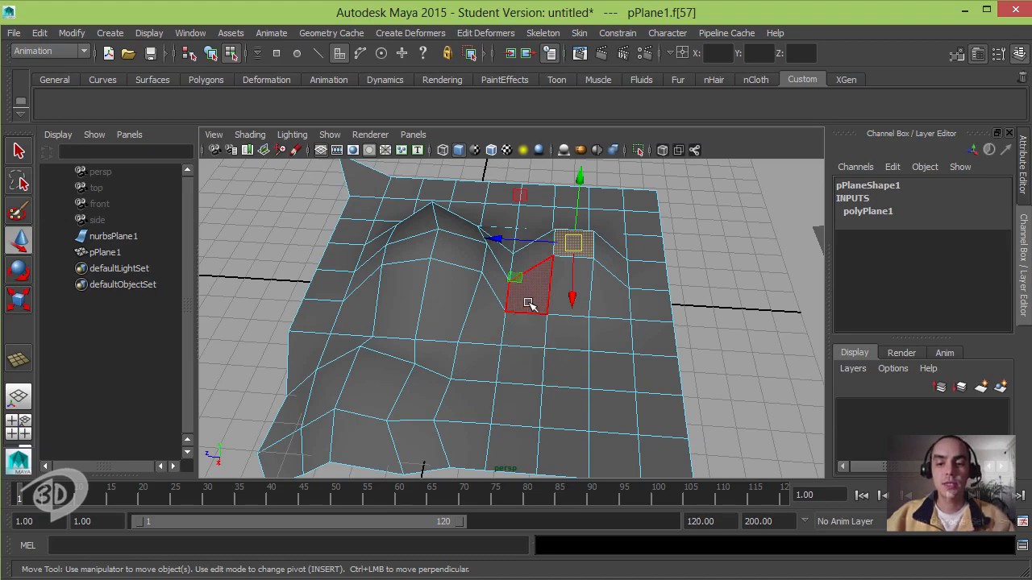
alt+drag(534, 288, 525, 295)
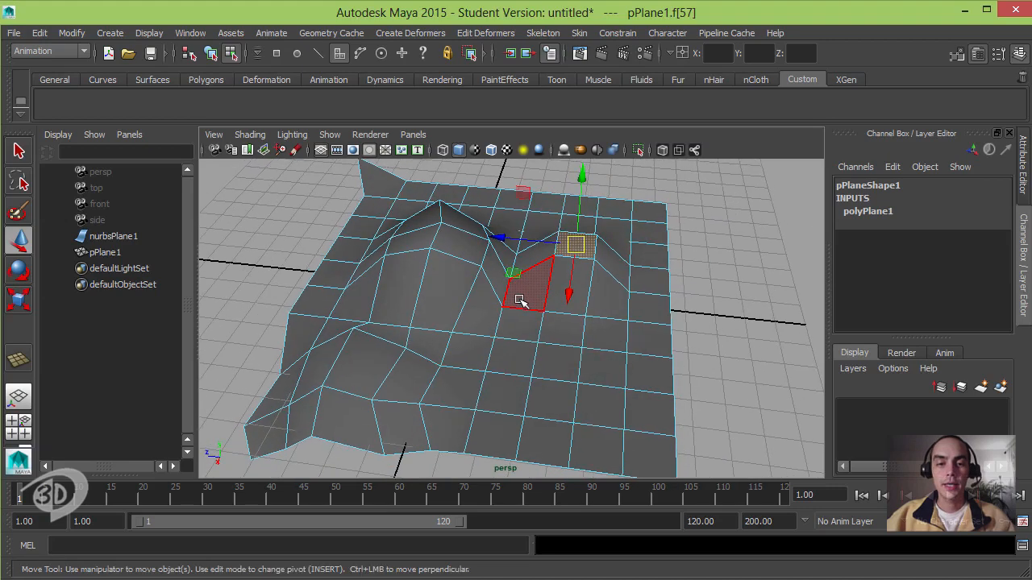
ctrl+right_click(520, 300)
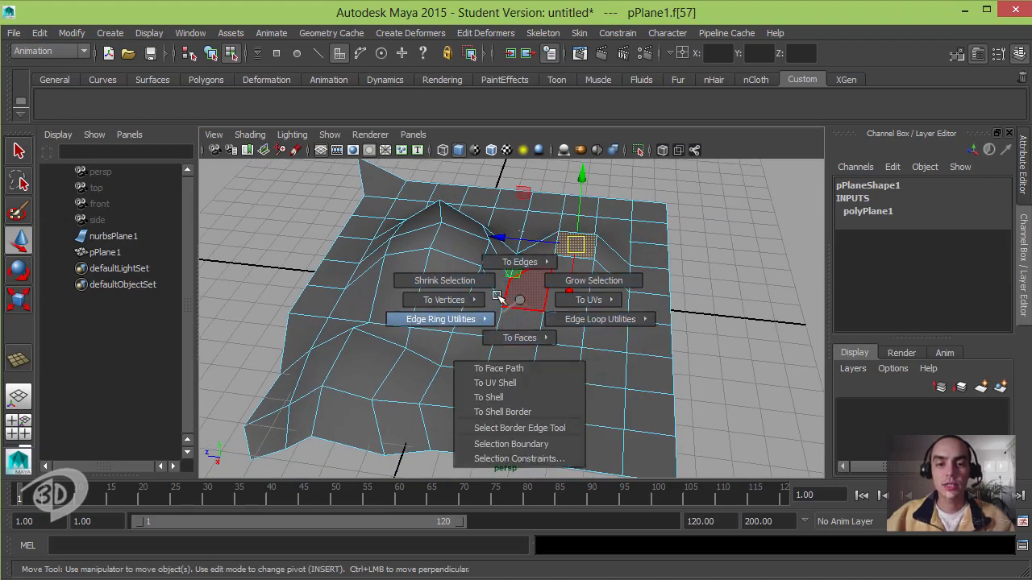
click(519, 297)
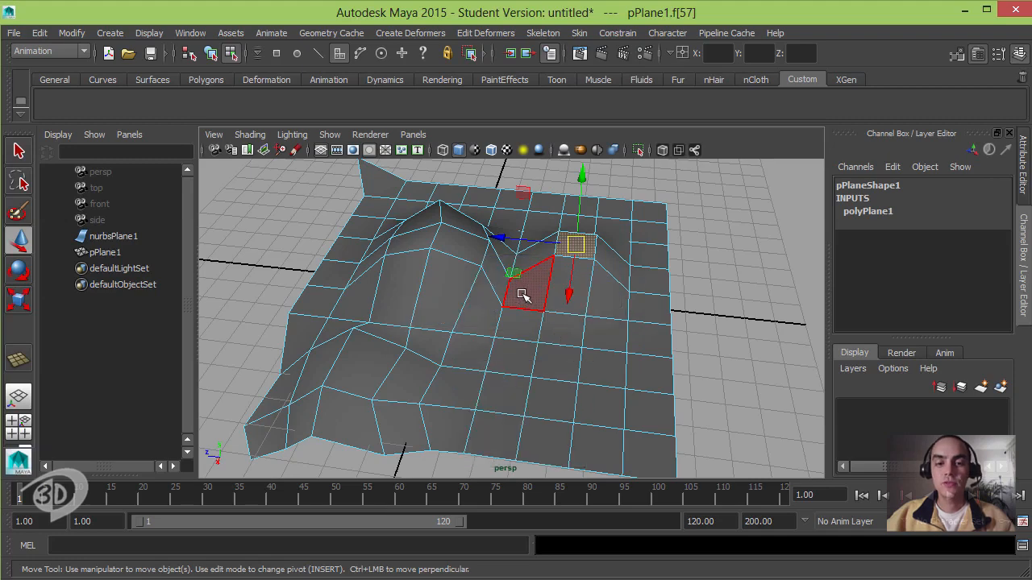
shift+right_click(522, 296)
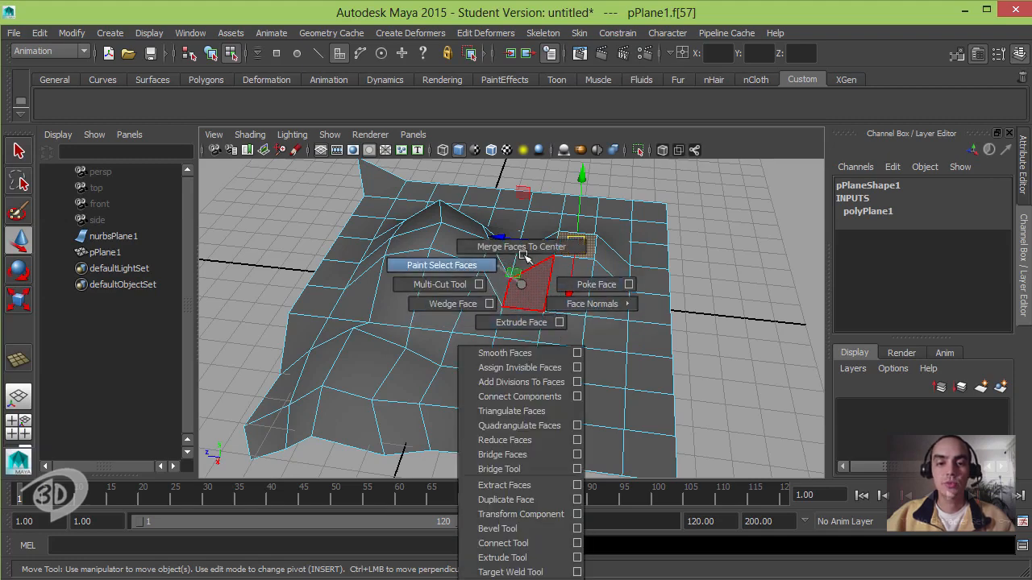
click(523, 288)
right_click(594, 299)
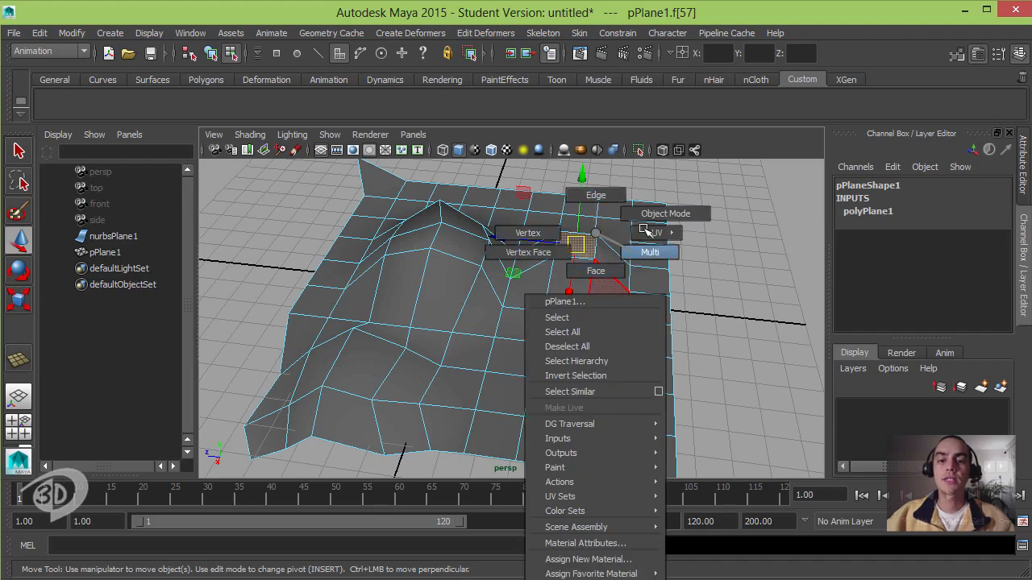
click(589, 242)
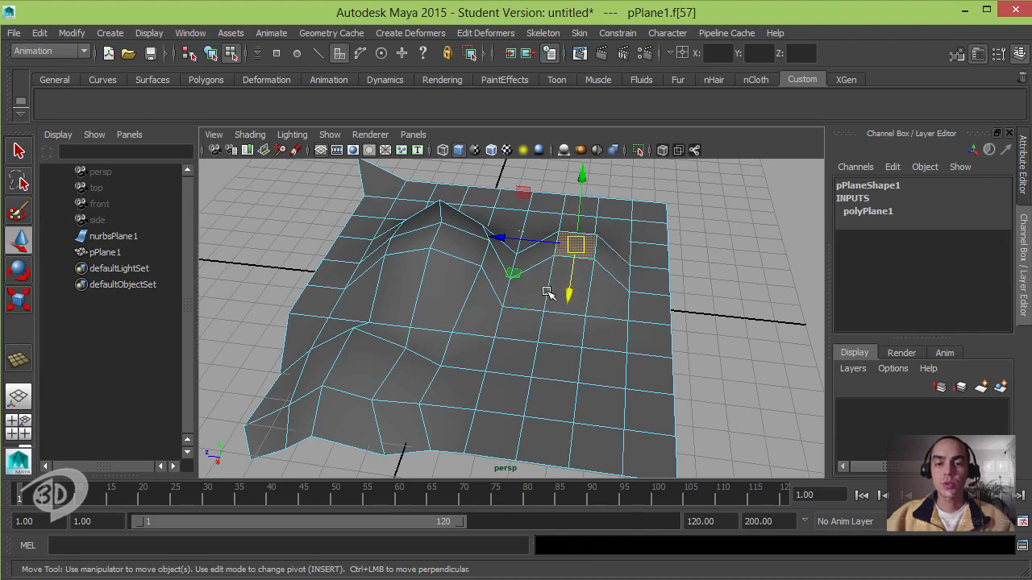
Step: Switch to edge selection and move the interior edge beside the raised face slightly
right_drag(540, 234, 541, 182)
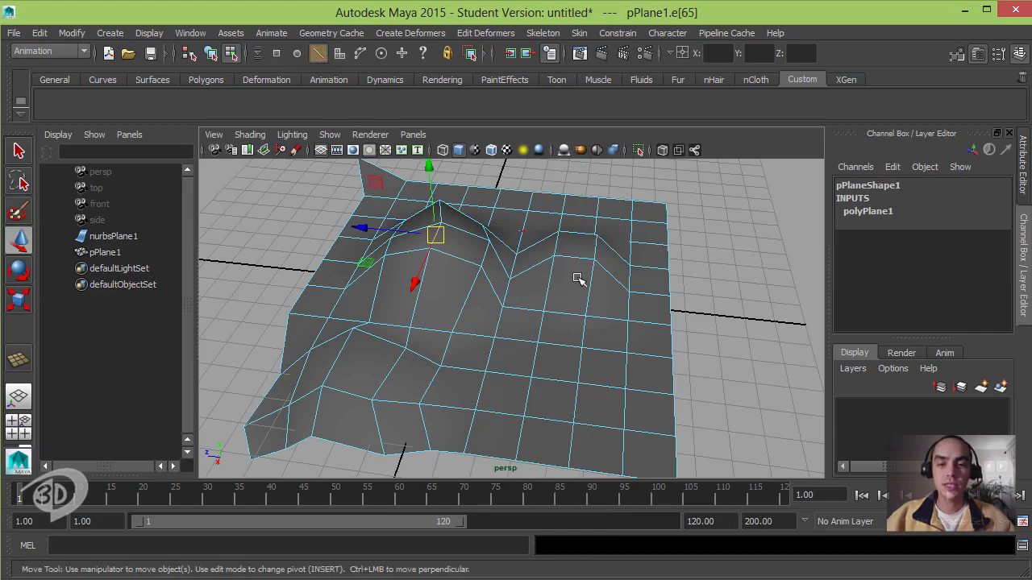
click(548, 292)
drag(560, 289, 577, 266)
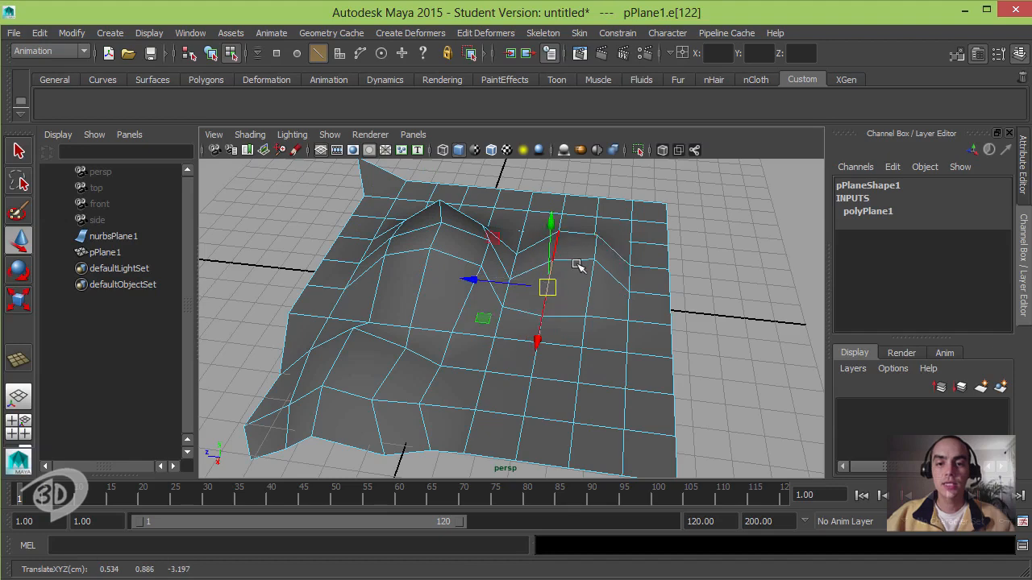
Step: Switch to vertex selection and pull the plane's far corner vertex upward, opposite the corner that is already raised
right_click(612, 233)
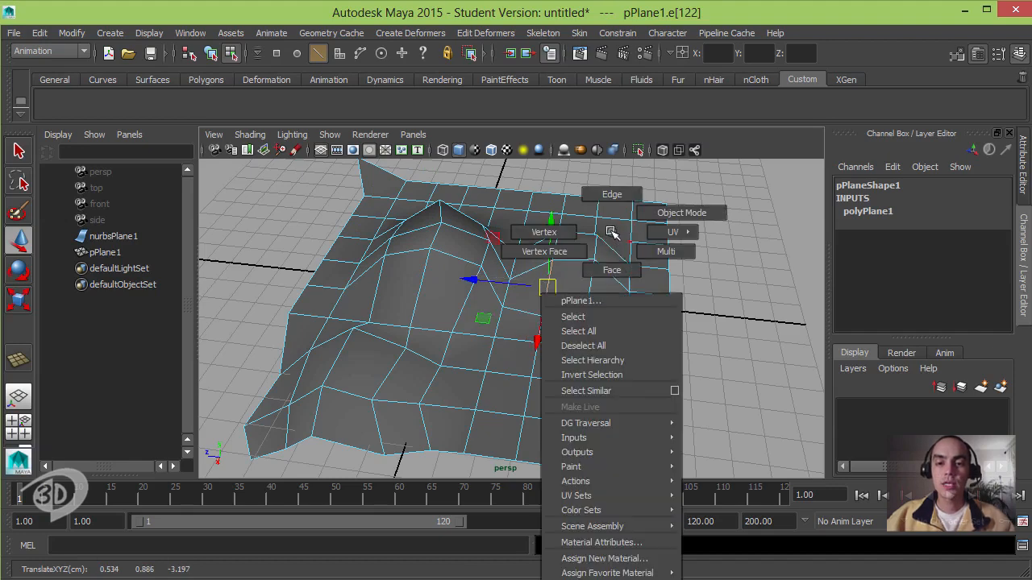
click(540, 232)
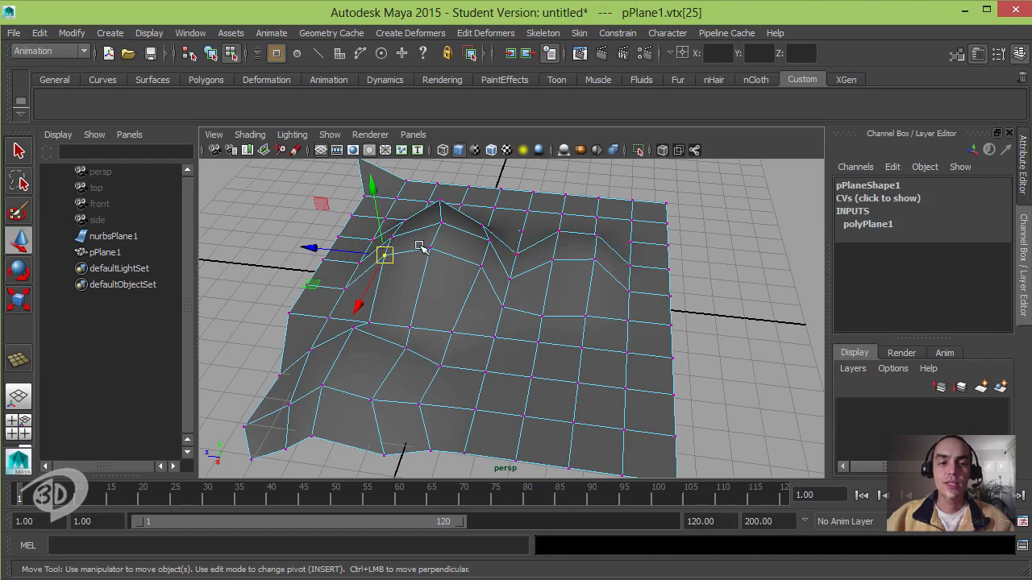
click(668, 202)
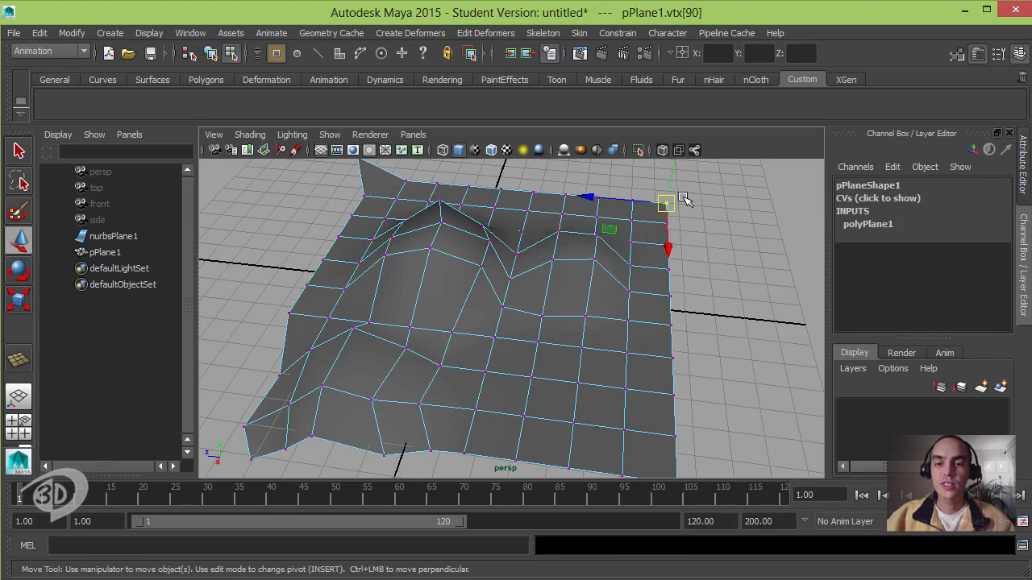
drag(673, 209, 689, 192)
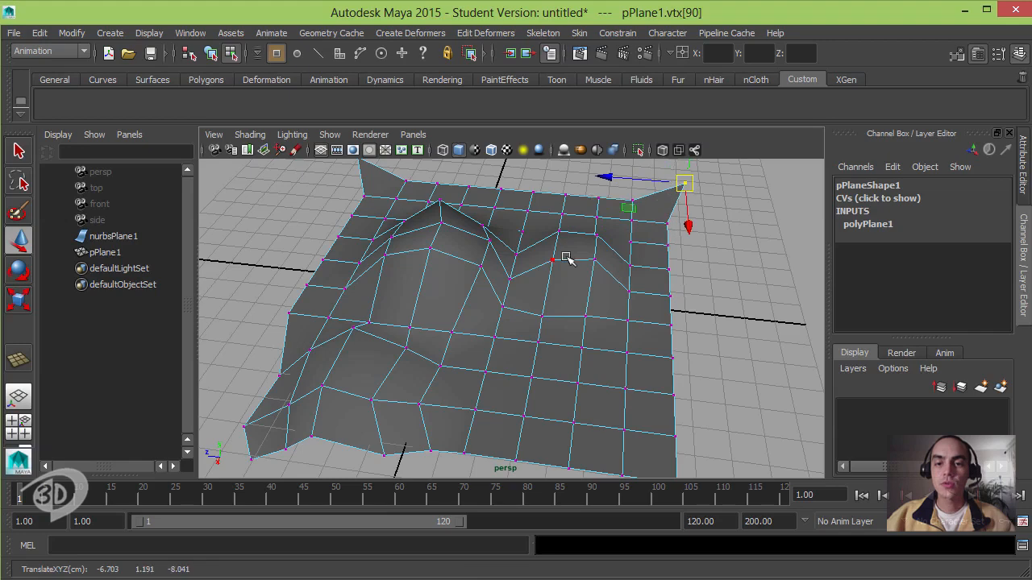
Step: Return to edge selection and nudge the same interior edge next to the raised face slightly upward
right_click(568, 253)
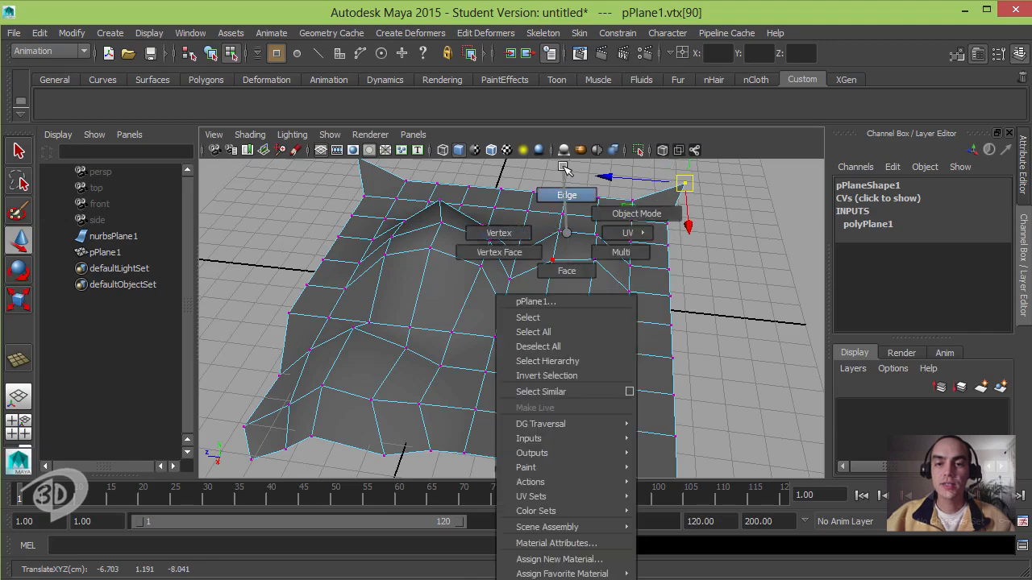
click(566, 192)
click(667, 222)
drag(549, 286, 549, 283)
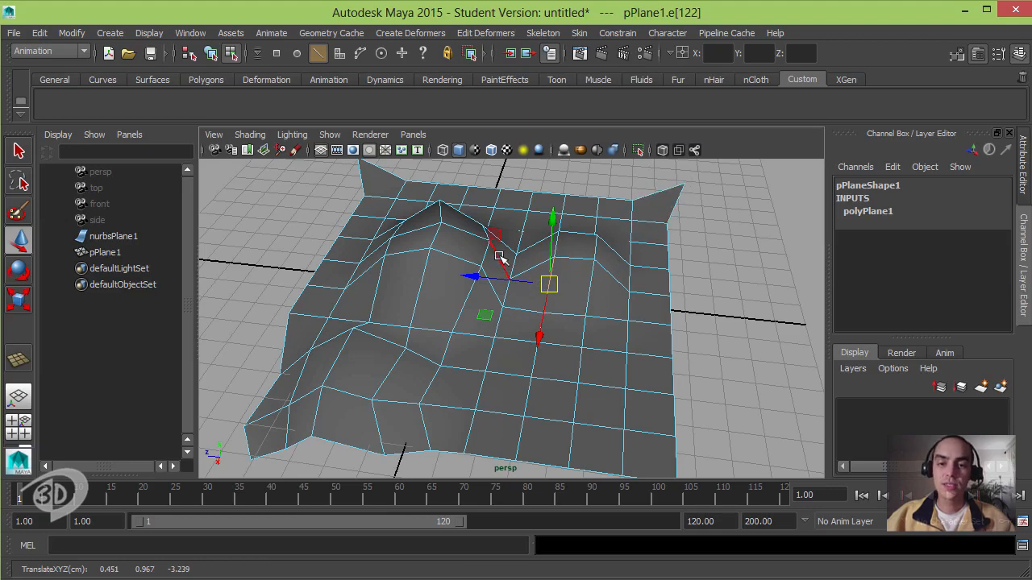
Step: Switch back to vertices, raise a short row reaching the plane's border, and pull its border vertex higher into a peak
right_drag(503, 233, 467, 223)
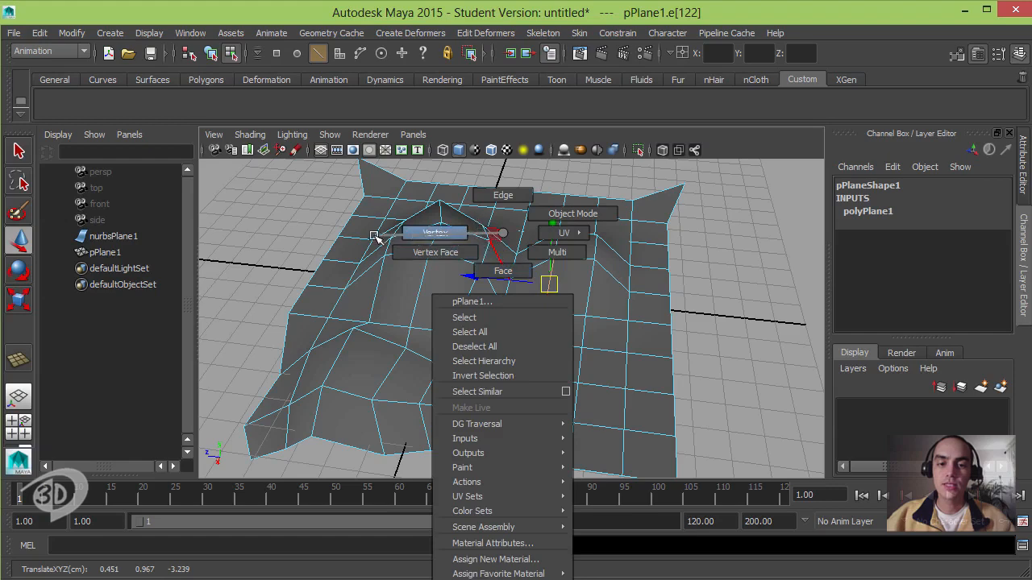
right_drag(375, 241, 376, 239)
click(685, 184)
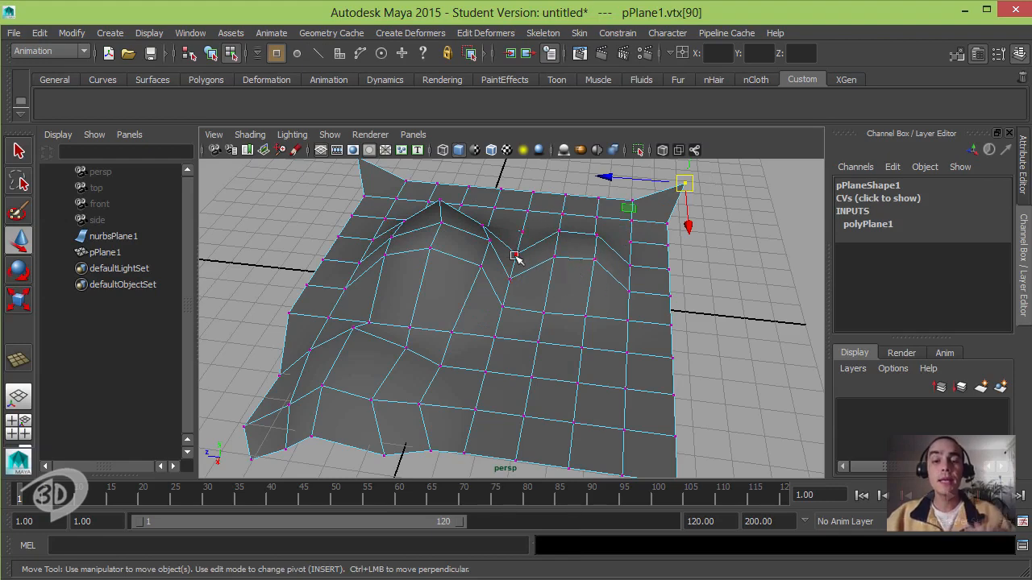
alt+drag(511, 286, 574, 264)
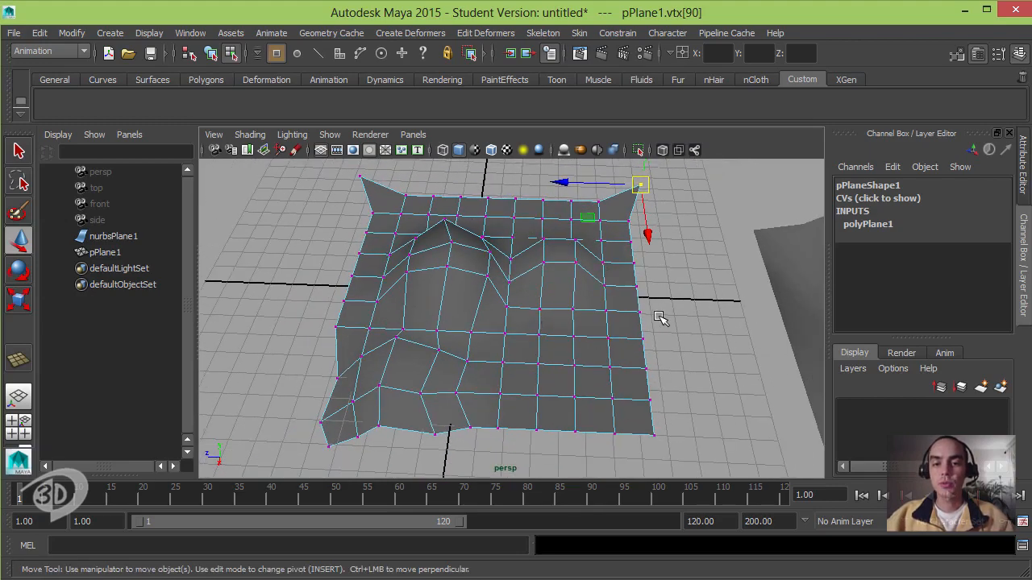
drag(637, 314, 557, 320)
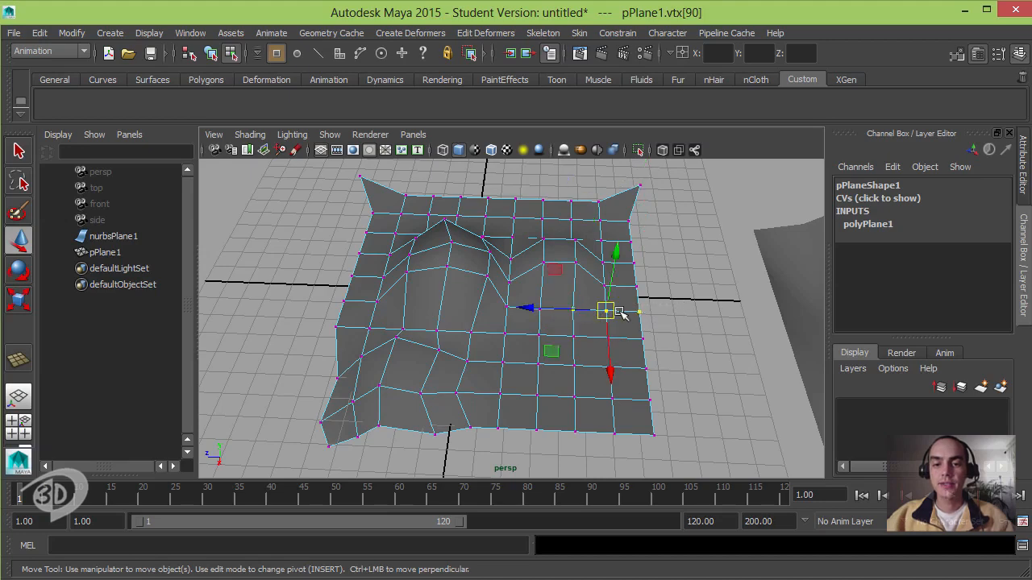
alt+drag(674, 306, 639, 172)
click(638, 222)
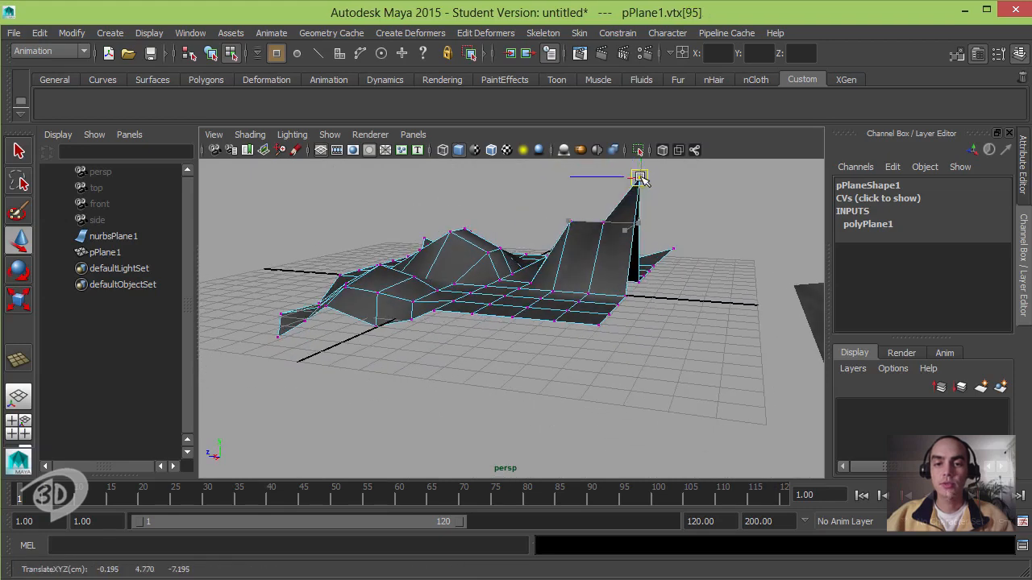
Step: Box-select the raised row of vertices, including the border peak, as one group
alt+middle_drag(627, 214, 600, 228)
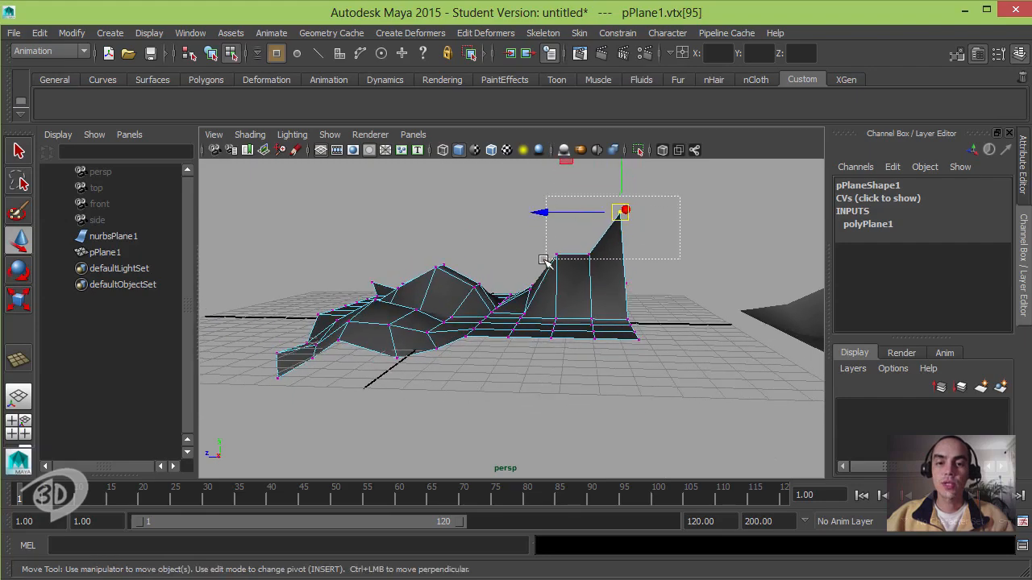
drag(545, 261, 544, 261)
alt+drag(600, 272, 582, 203)
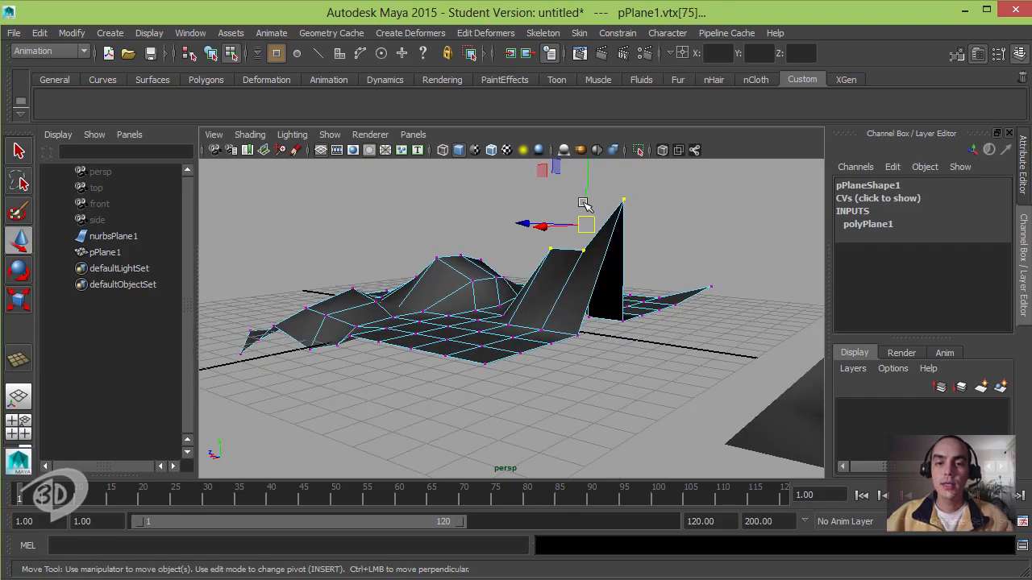
alt+right_drag(576, 248, 610, 296)
drag(594, 286, 564, 287)
alt+drag(566, 290, 585, 246)
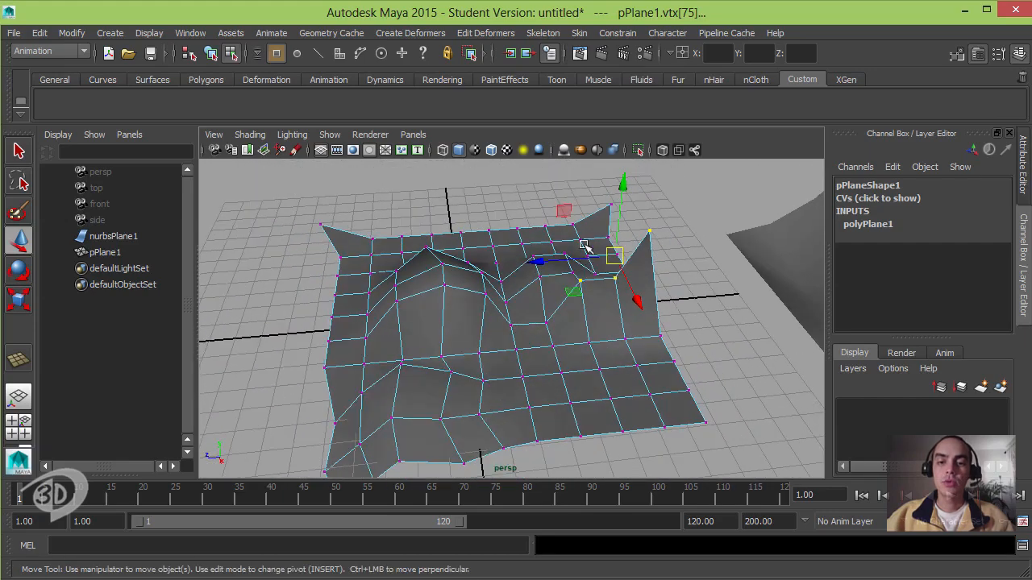
Step: Switch to face selection and box-select the flat faces near the plane's front corner, toggling overlapping faces
right_click(484, 289)
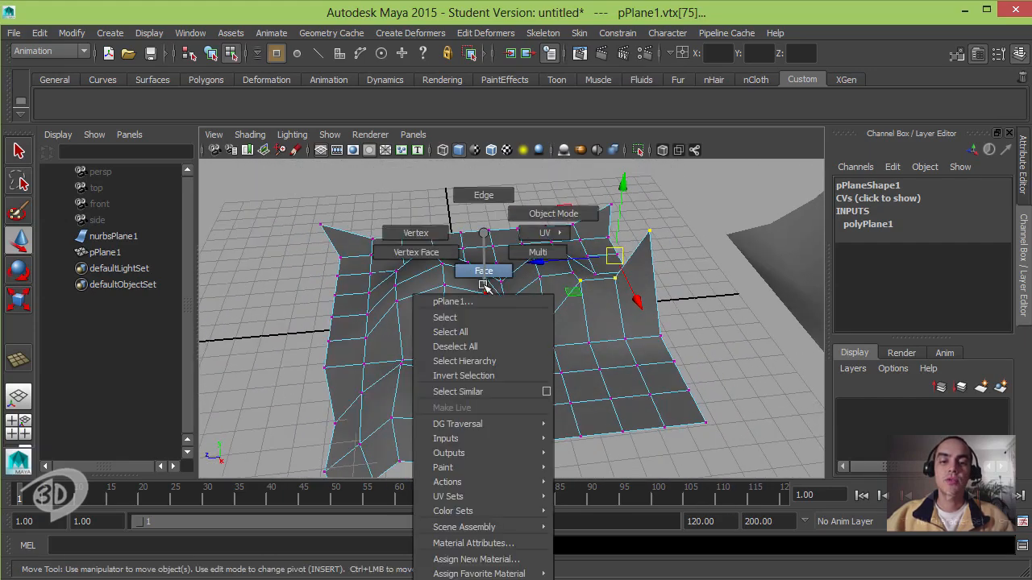
click(483, 272)
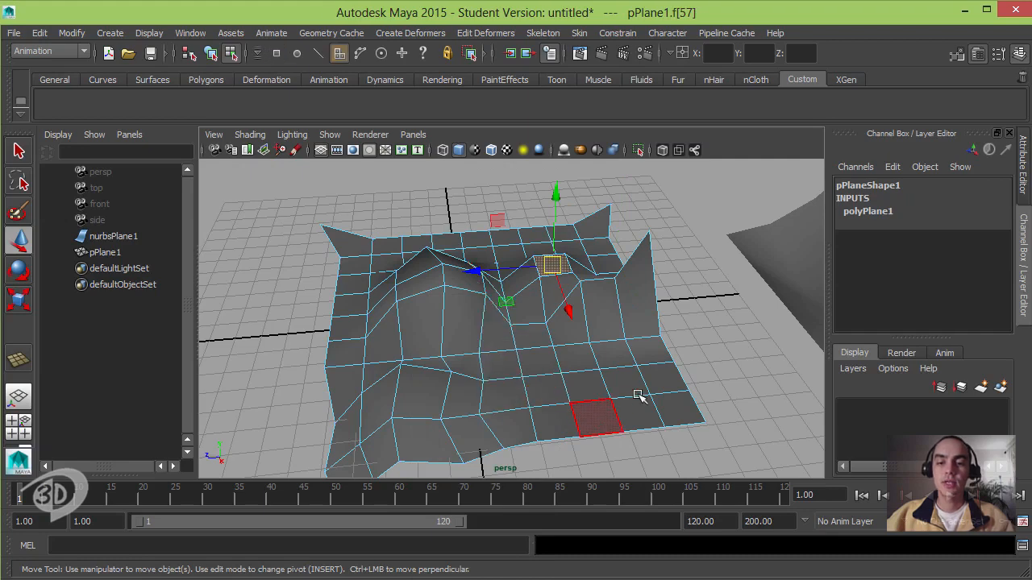
drag(706, 351, 576, 393)
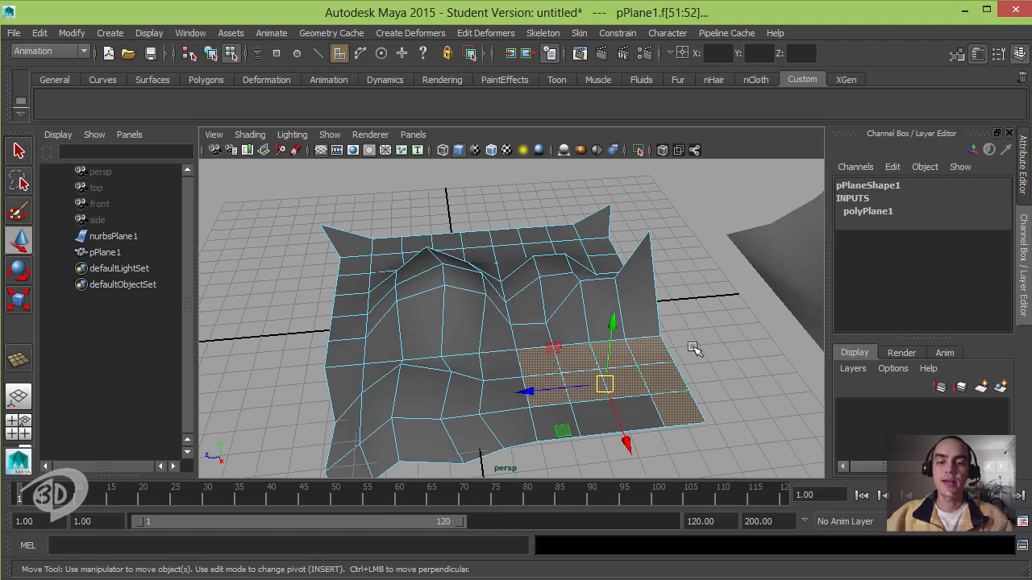
alt+middle_drag(693, 348, 656, 301)
drag(708, 309, 520, 396)
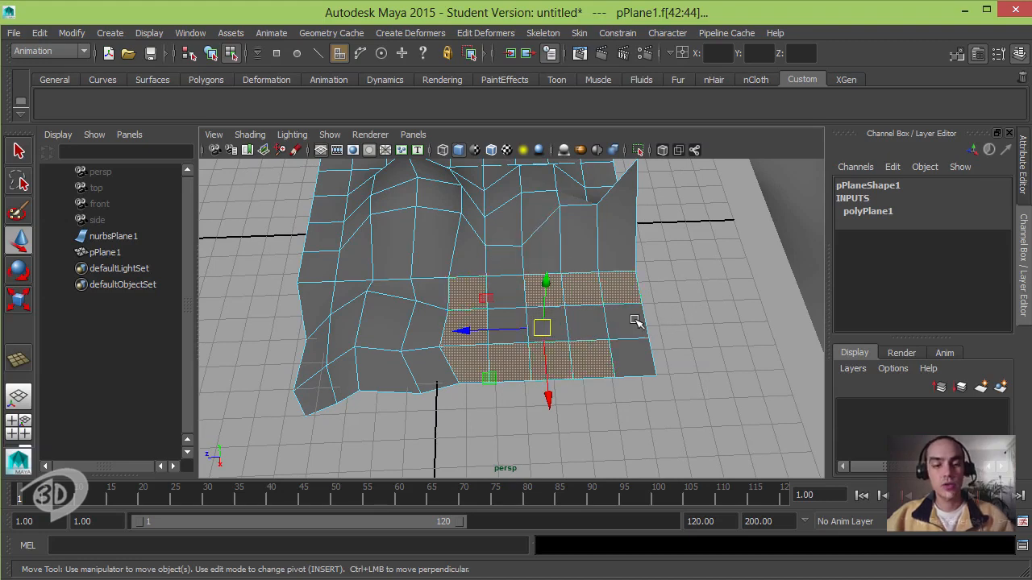
shift+drag(699, 292, 538, 377)
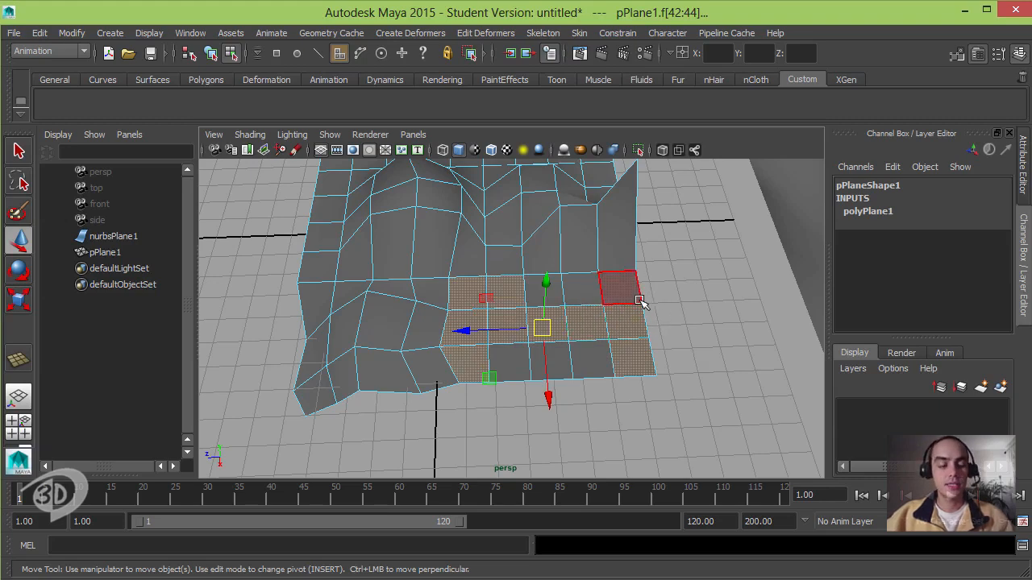
Step: Add the remaining front-corner faces, the faces around the border peak and two neighbouring faces to the selection without toggling any off
ctrl+shift+drag(689, 293, 529, 396)
ctrl+shift+drag(684, 250, 586, 293)
ctrl+shift+drag(682, 214, 543, 235)
ctrl+shift+click(426, 366)
ctrl+shift+click(430, 326)
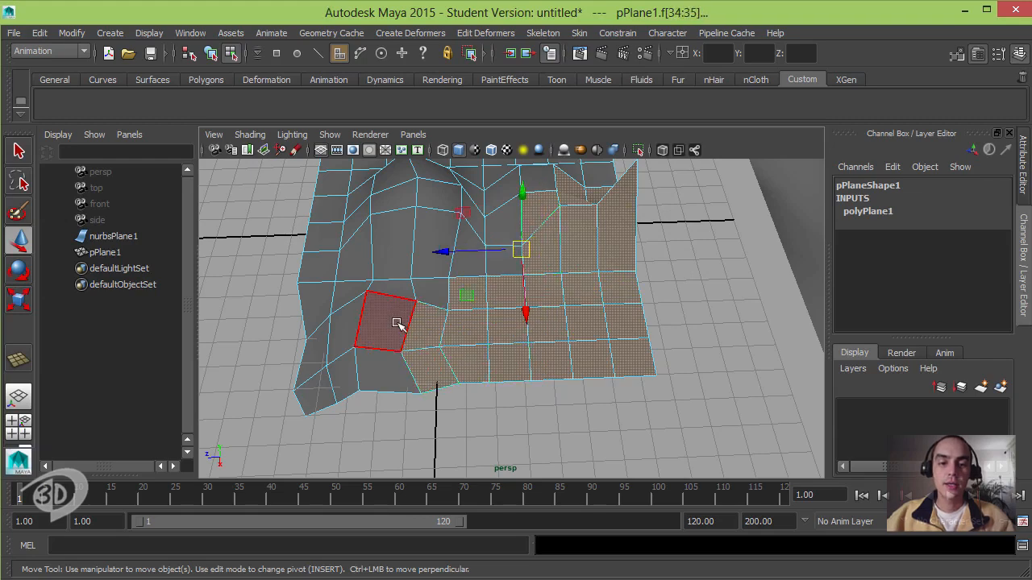
Step: Add the four remaining faces toward the plane's opposite front corner to the face selection
ctrl+shift+click(395, 324)
ctrl+shift+click(378, 372)
ctrl+shift+click(344, 378)
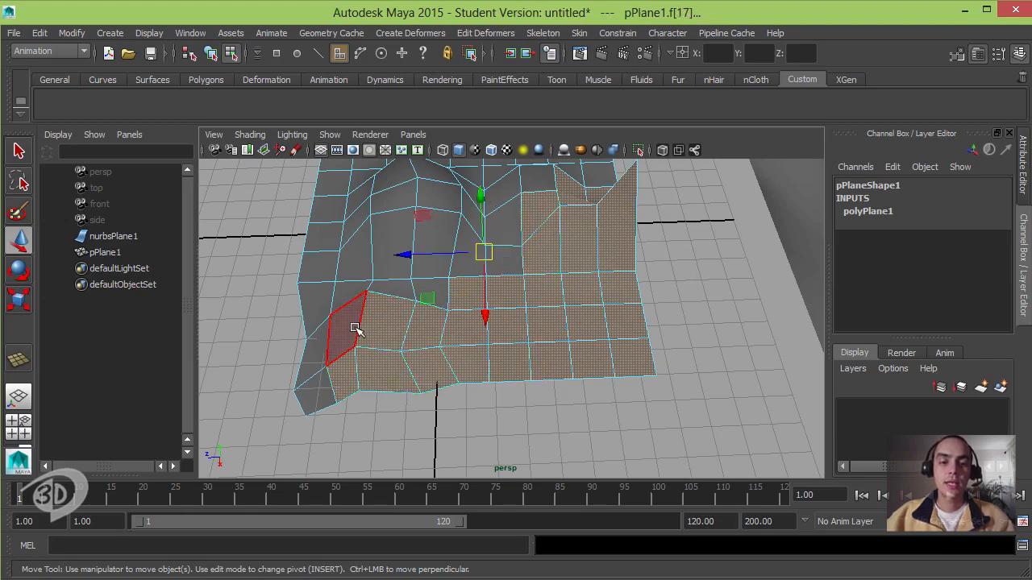
ctrl+shift+click(345, 327)
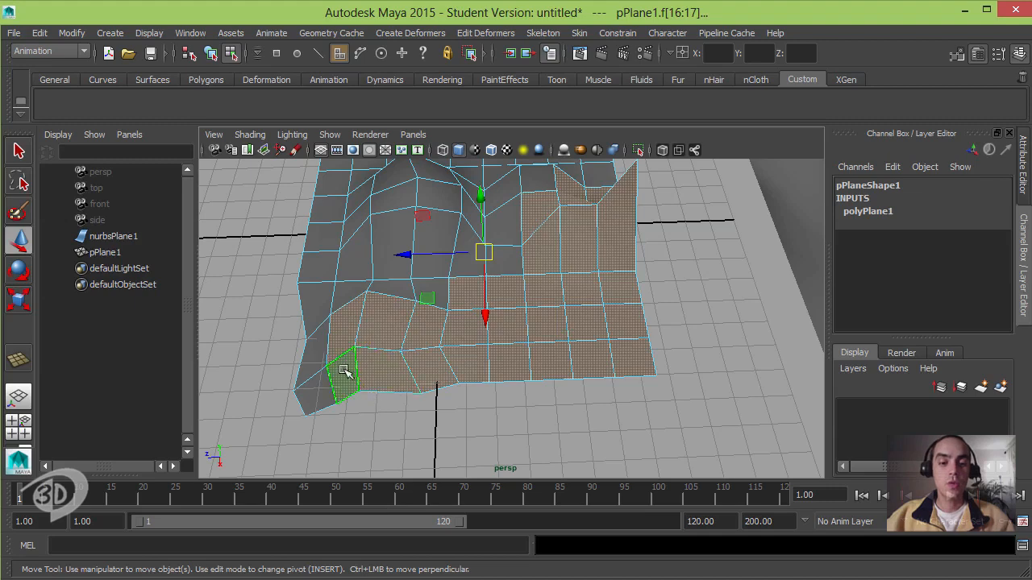
Step: Remove the two front rows of three faces nearest the opposite front corner from the selection
ctrl+click(344, 371)
ctrl+click(390, 370)
ctrl+click(422, 372)
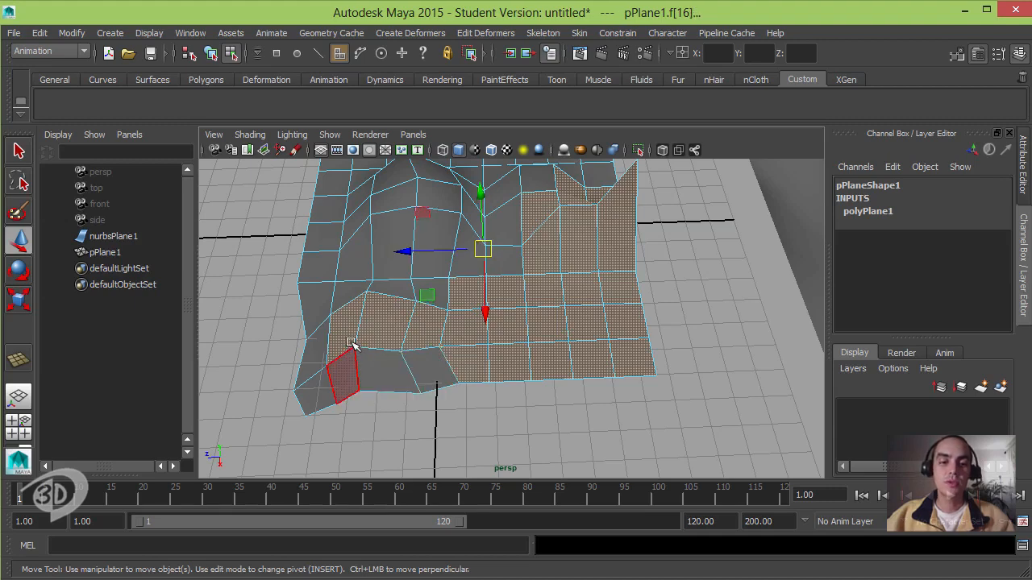
ctrl+click(350, 327)
ctrl+click(390, 322)
ctrl+click(424, 324)
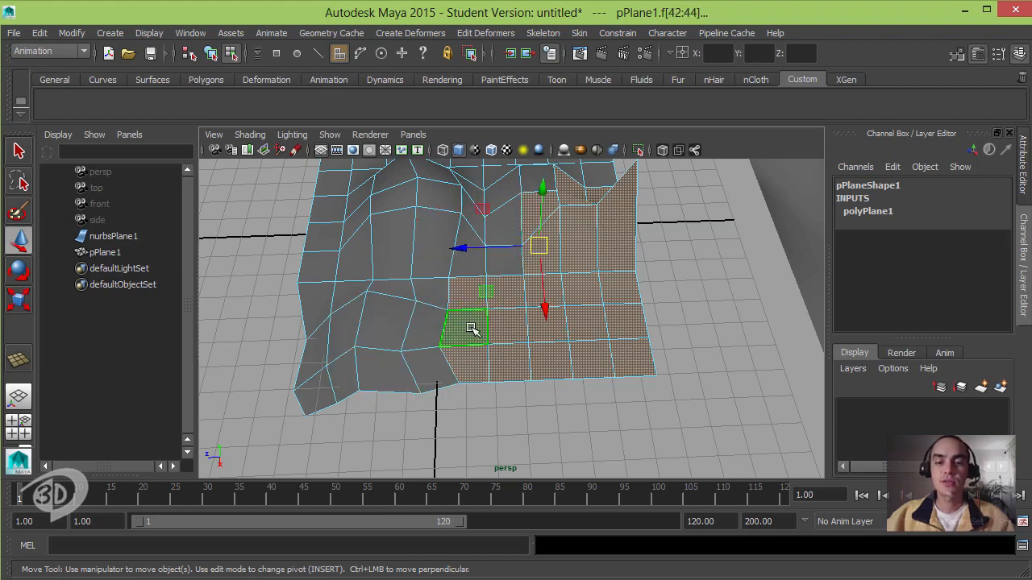
Step: Remove the next two columns of three faces as well, keeping only the block running up to the border peak selected
ctrl+click(473, 329)
ctrl+click(472, 362)
ctrl+click(511, 362)
ctrl+click(503, 321)
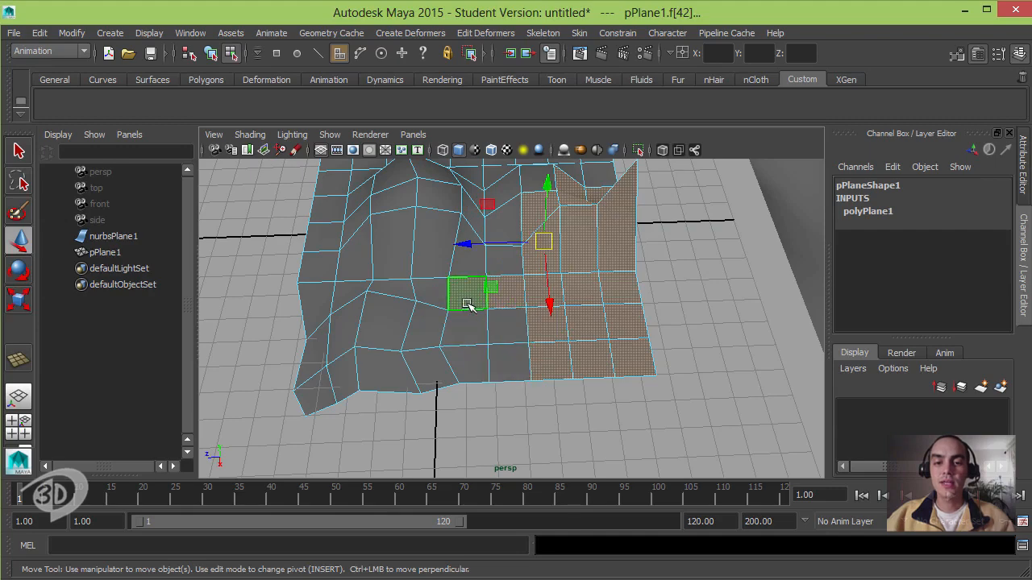
ctrl+click(503, 296)
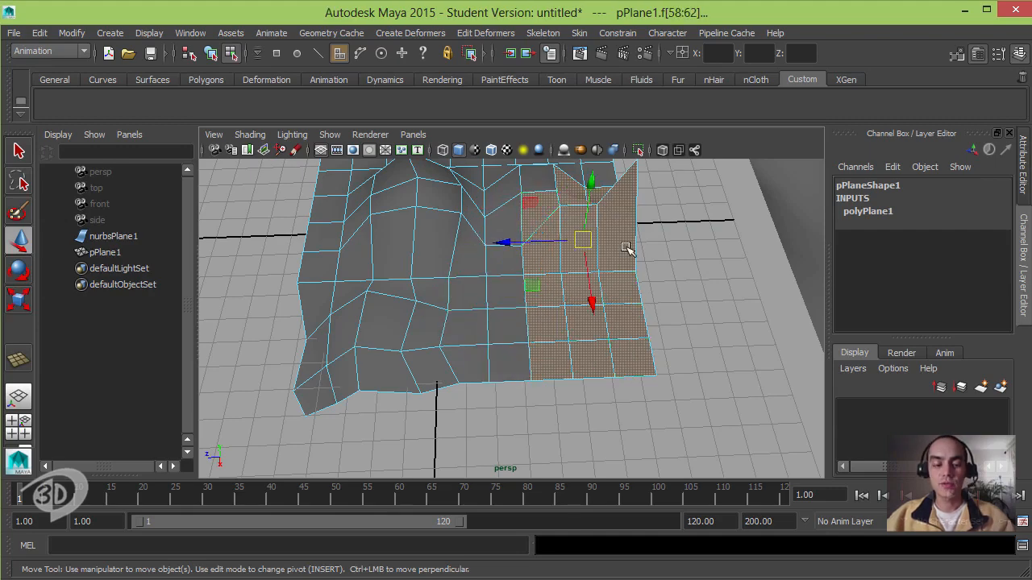
Step: Scale the selected block of faces along separate axes to reshape that corner of the plane
alt+drag(618, 268, 574, 269)
key(e)
key(r)
middle_drag(634, 261, 509, 256)
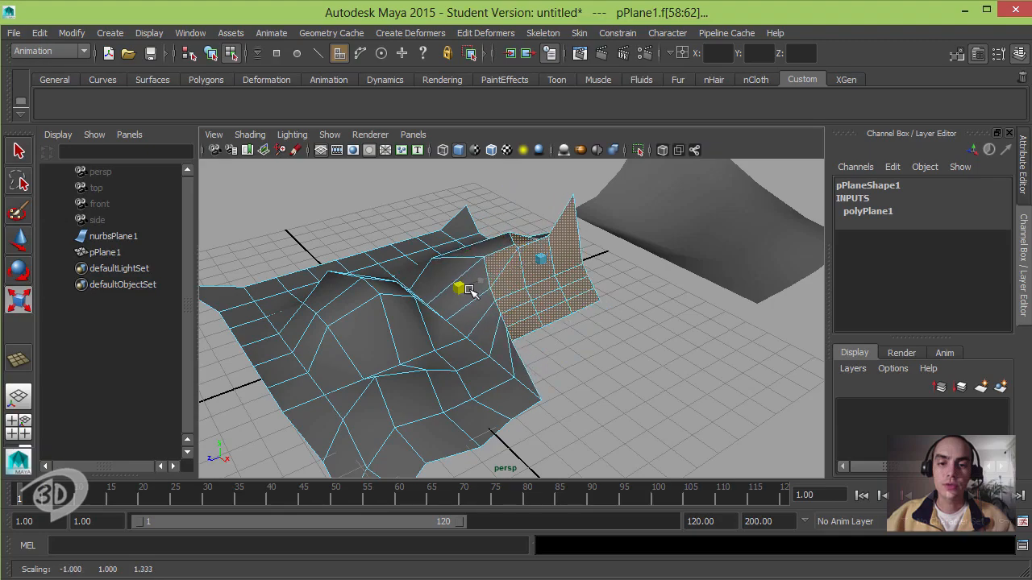
alt+drag(497, 282, 468, 266)
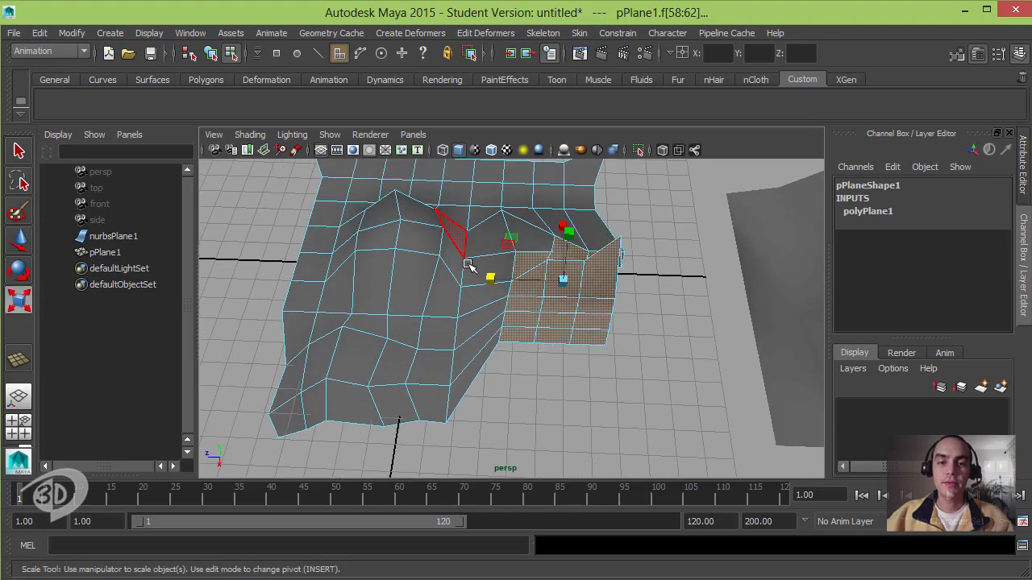
alt+drag(499, 315, 521, 321)
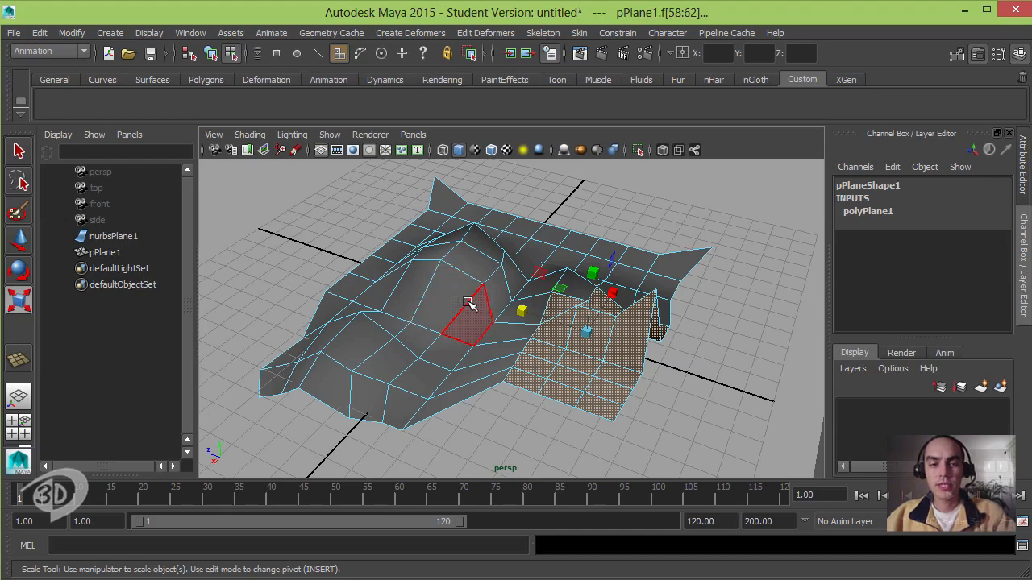
Step: Toggle twice between object and component selection, and switch to edge selection to pick one edge on the hump
key(F8)
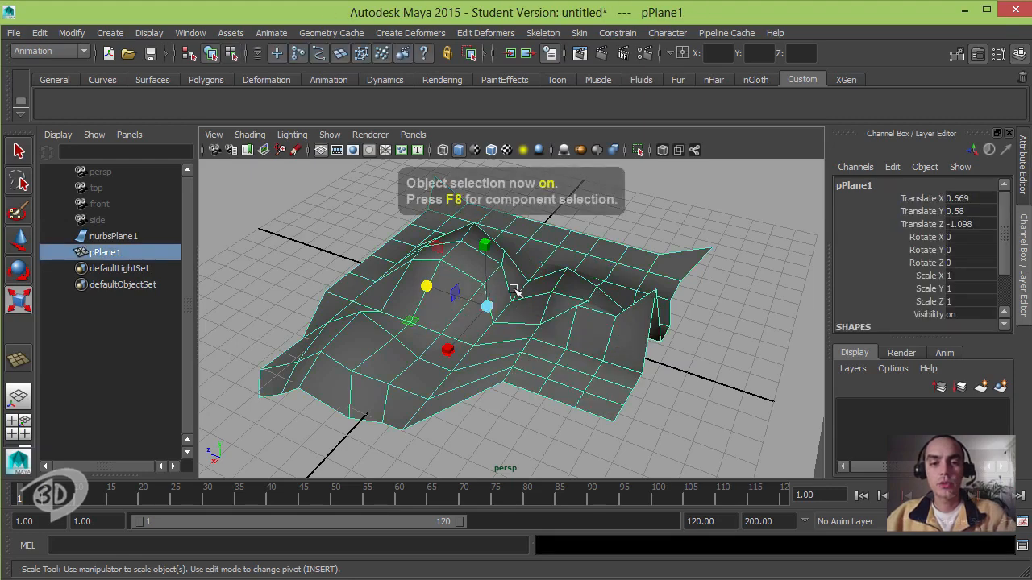
key(F8)
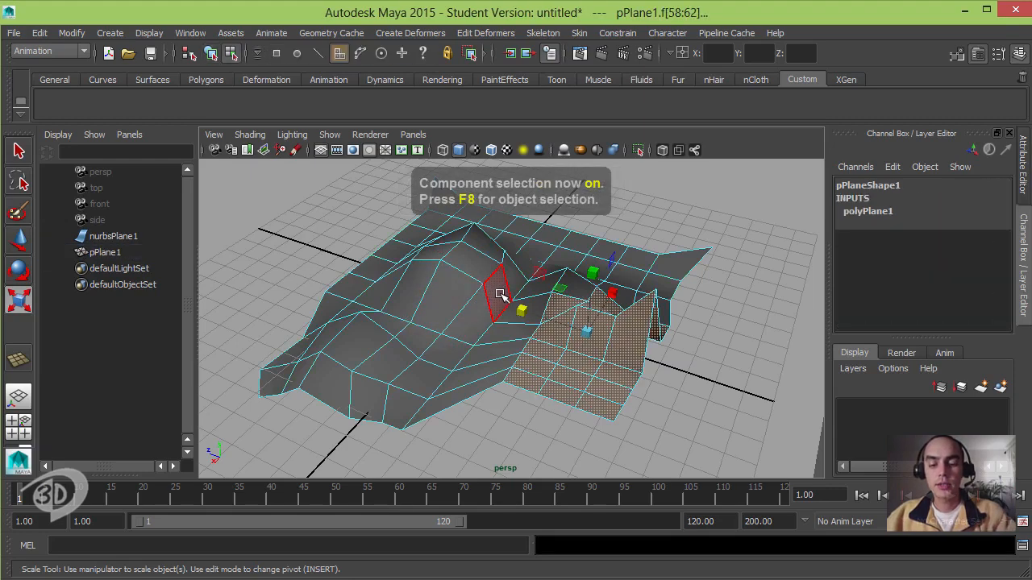
key(F8)
key(F8)
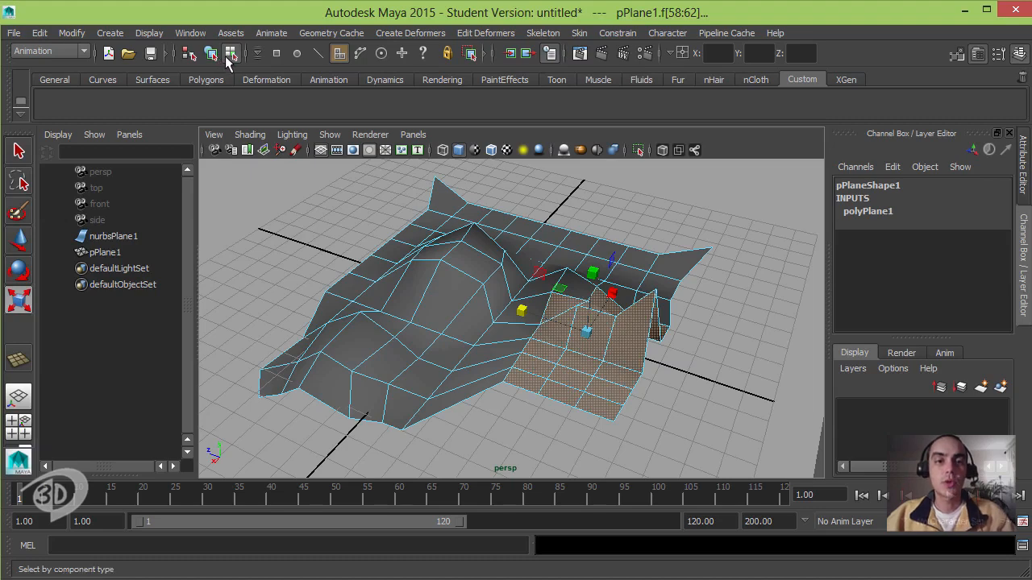
right_drag(468, 233, 460, 184)
click(457, 272)
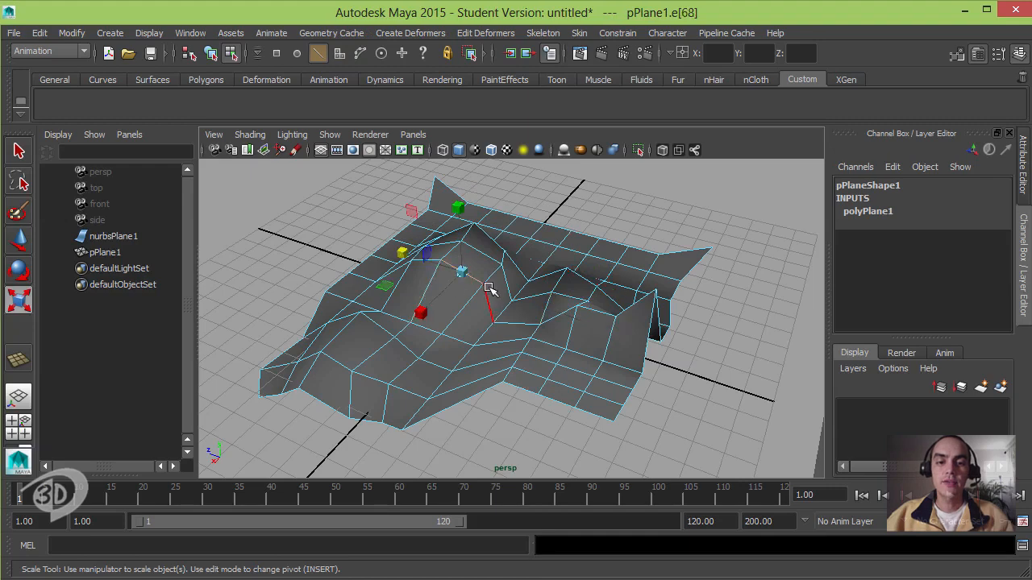
Step: Switch to vertex selection and bring the selected vertices near the border peak lower and closer together
right_drag(491, 233, 613, 230)
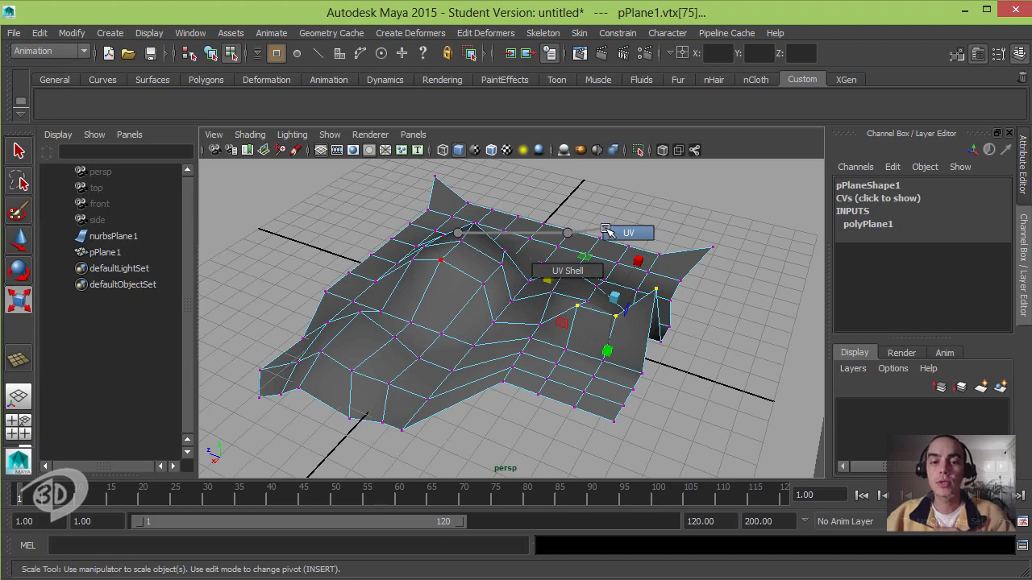
right_drag(606, 232, 459, 238)
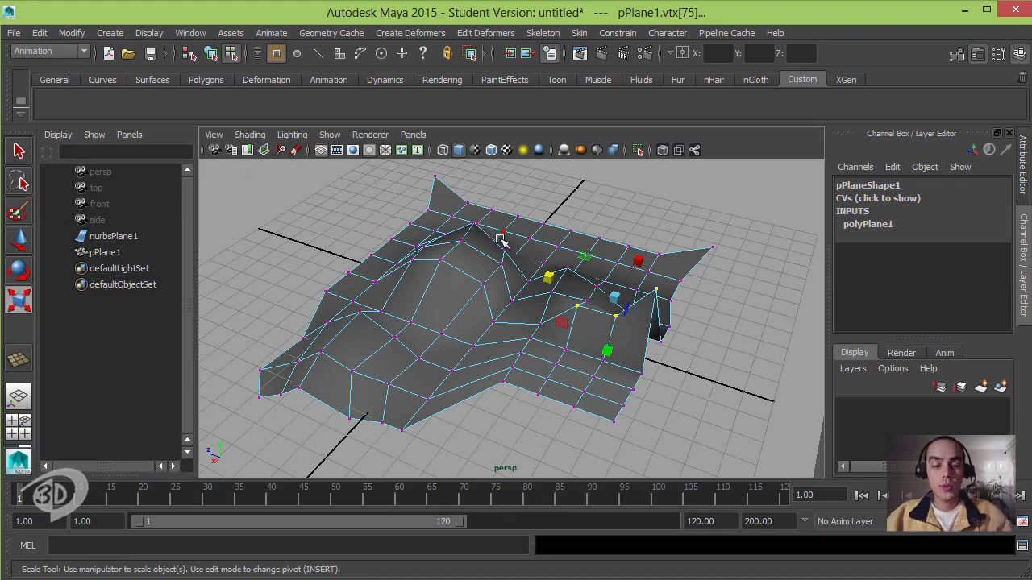
alt+drag(481, 260, 540, 265)
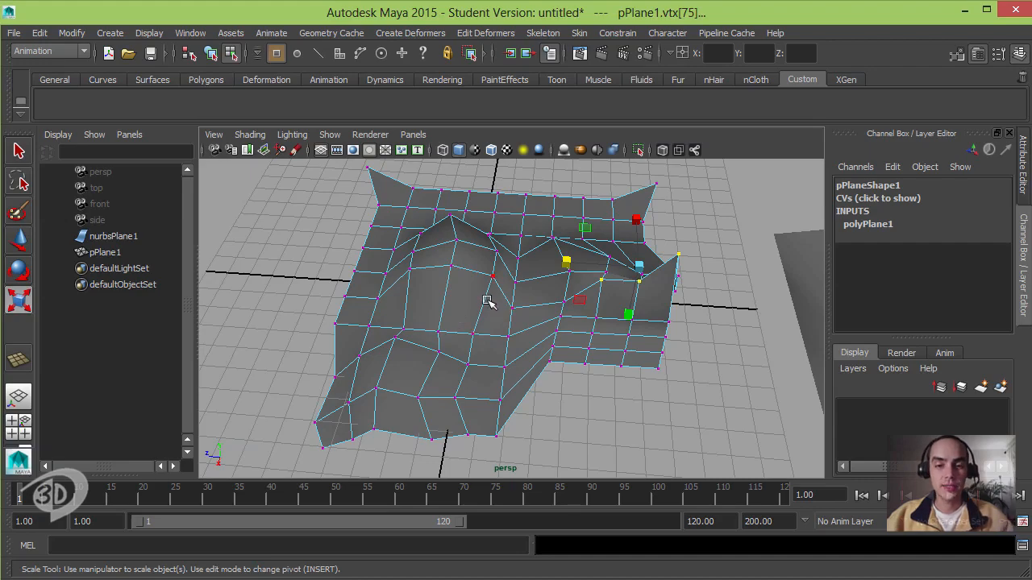
alt+drag(487, 303, 637, 242)
key(w)
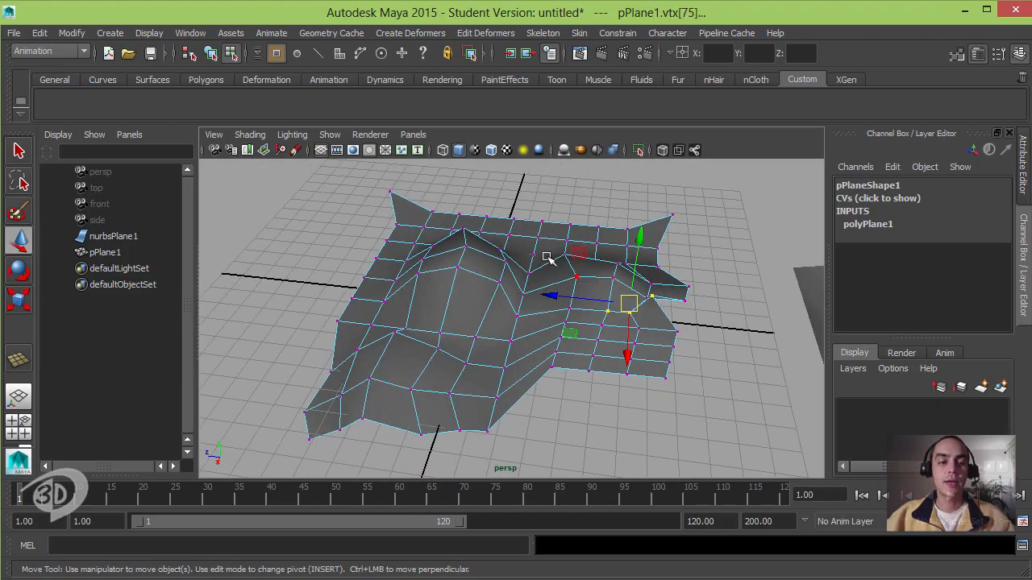
Step: Open the Move tool's settings and enable Soft Select, keeping the falloff mode on Volume
double_click(20, 246)
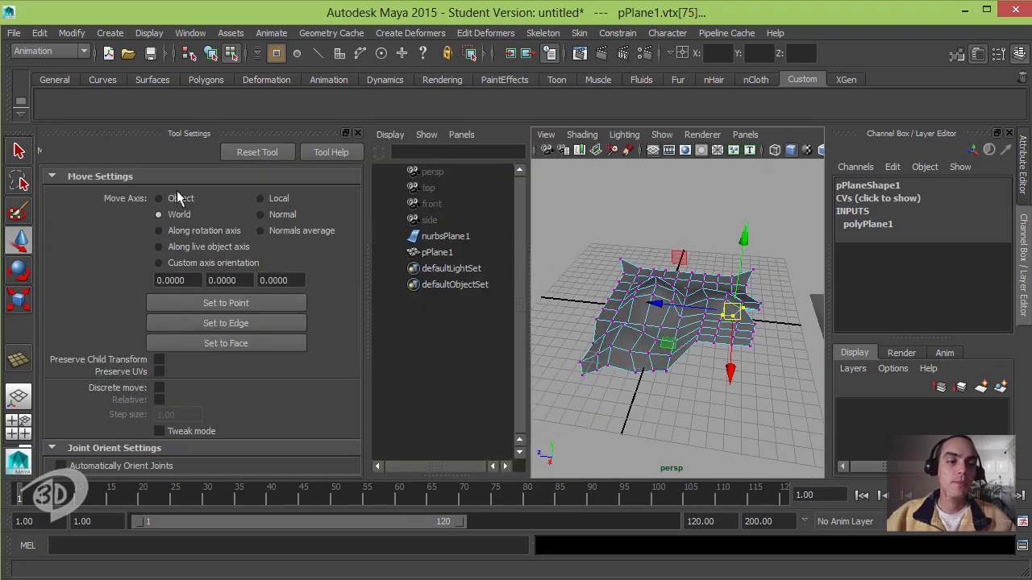
drag(354, 212, 355, 345)
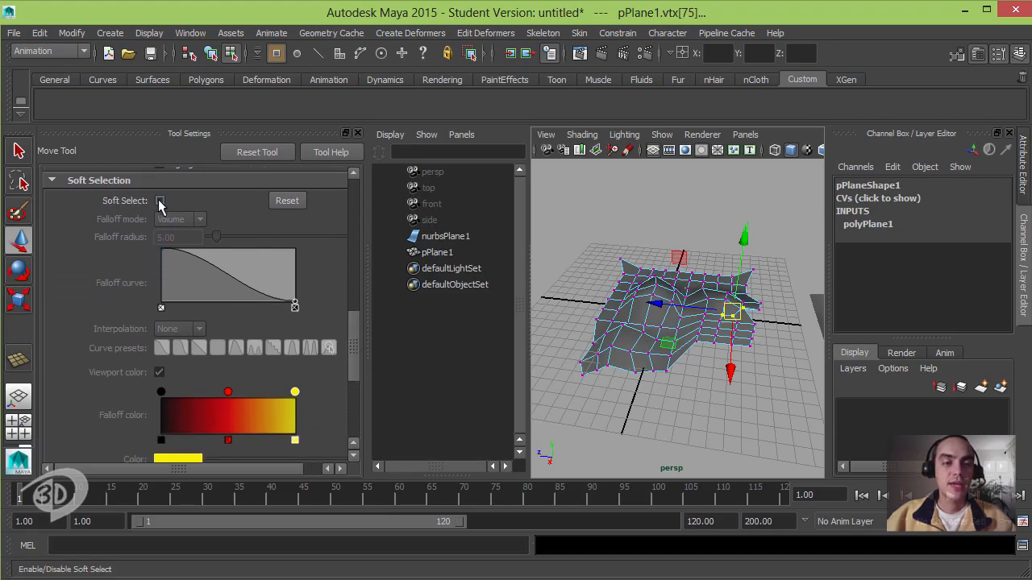
click(160, 201)
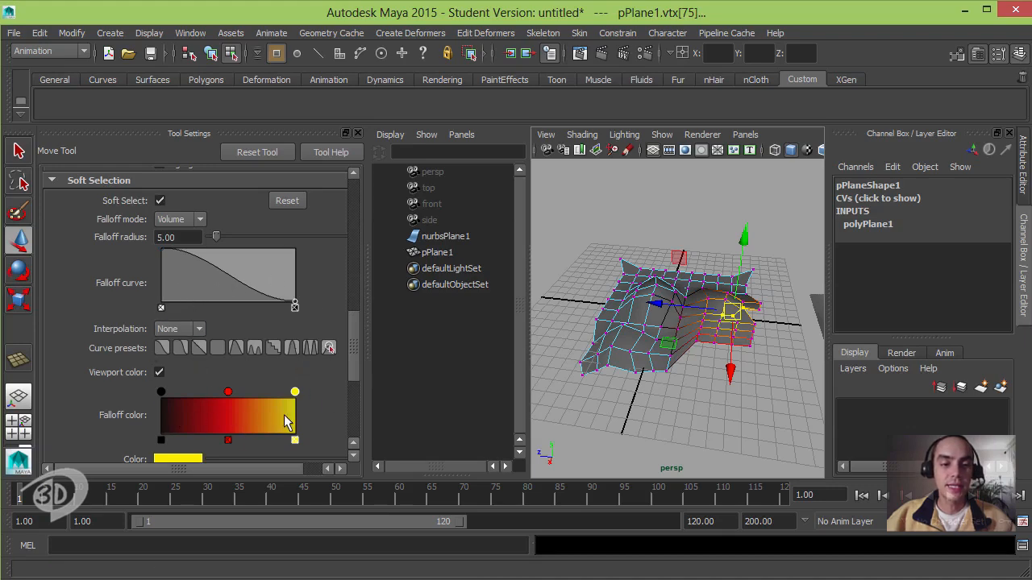
click(200, 221)
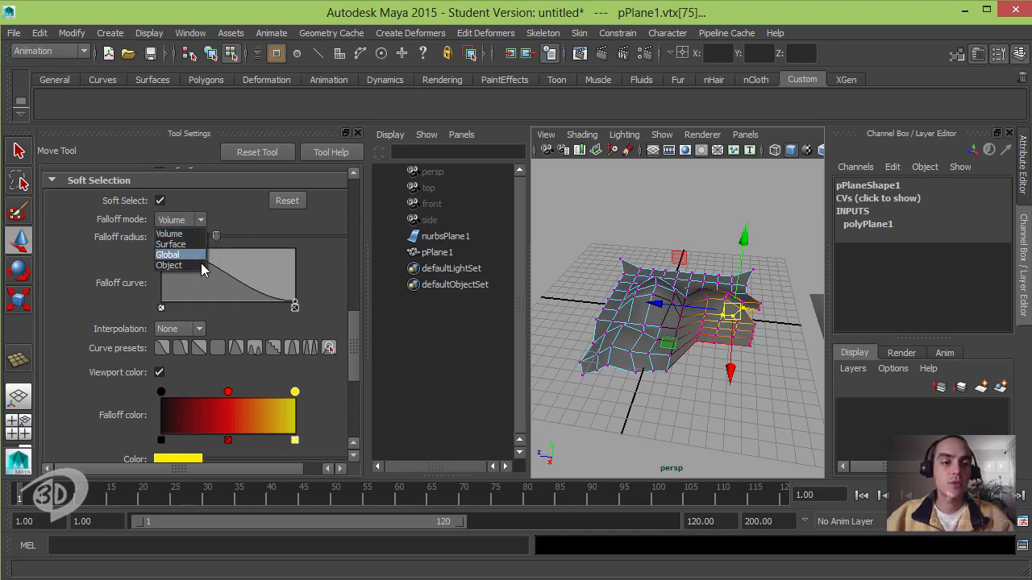
click(202, 233)
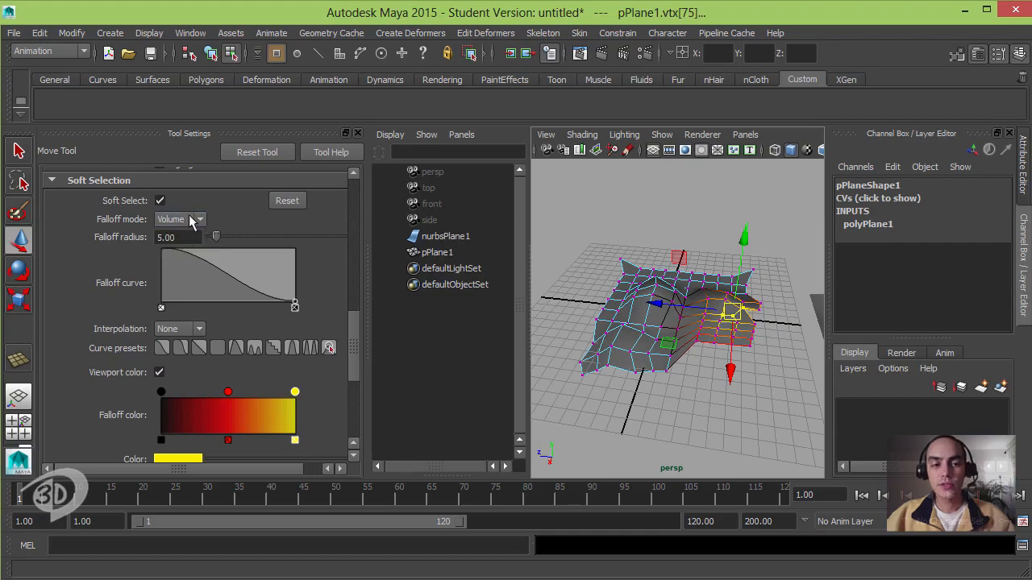
Step: Select the plane's corner vertex and move it freely up and down with soft selection so its neighbours follow
alt+right_drag(675, 268, 716, 300)
alt+drag(715, 299, 648, 272)
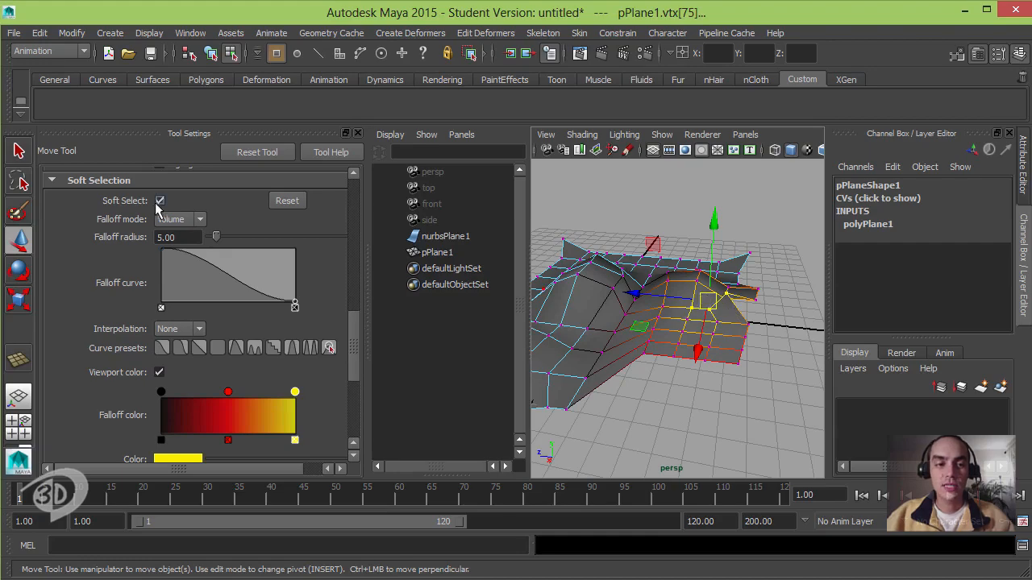
alt+drag(592, 322, 587, 246)
click(612, 322)
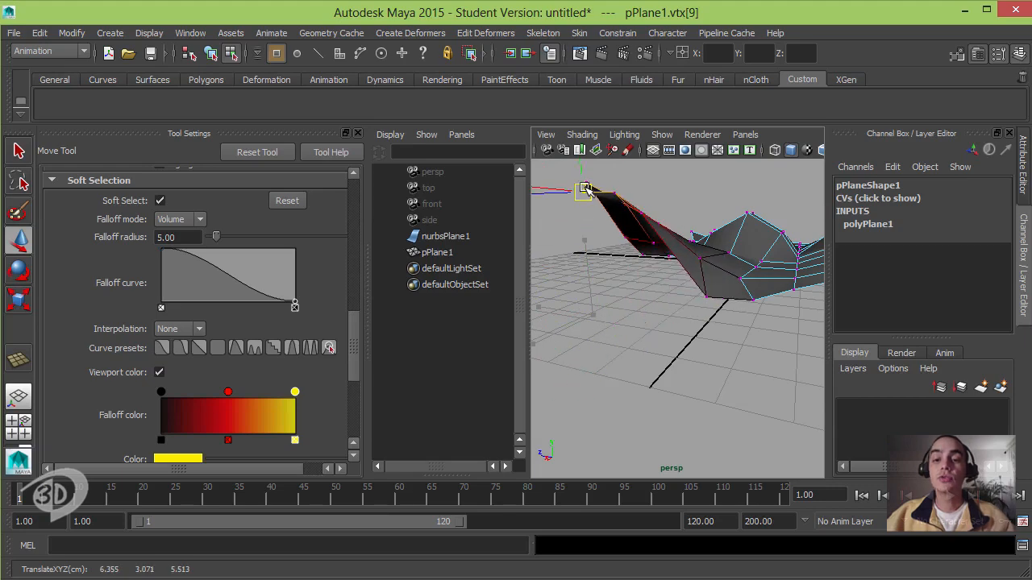
drag(585, 188, 590, 253)
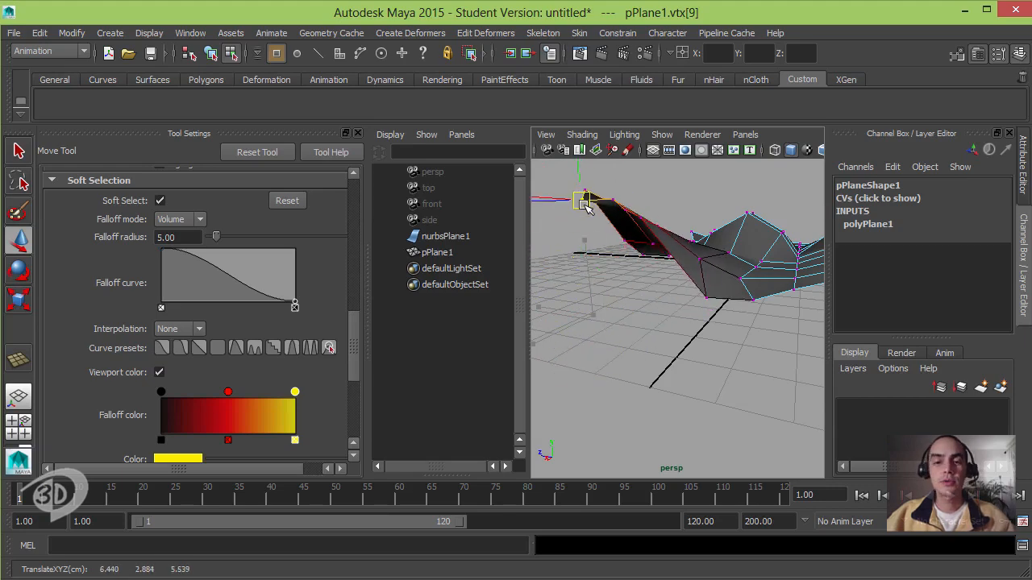
drag(585, 205, 666, 315)
scroll(666, 315, down, 3)
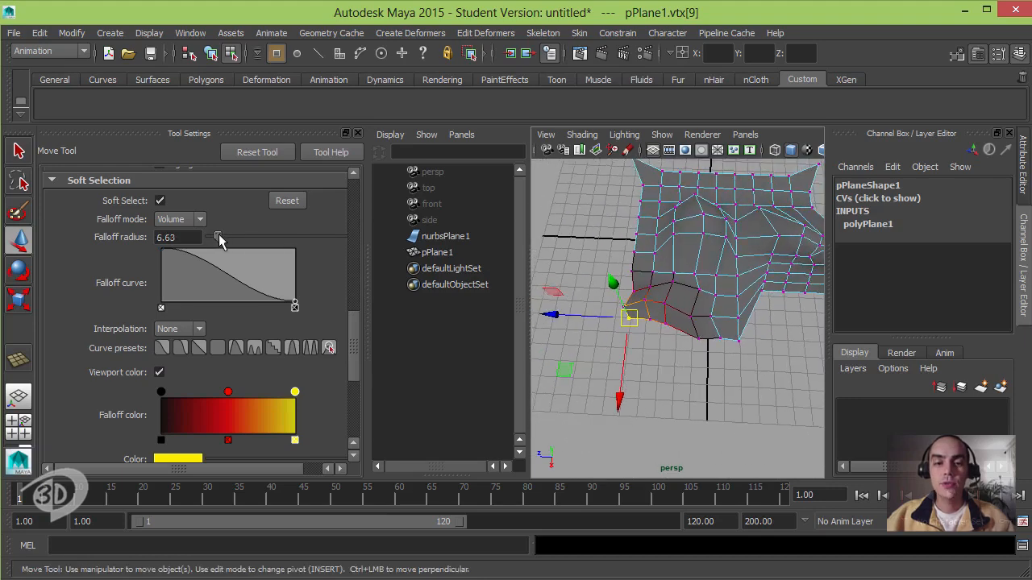
Step: Raise the soft selection falloff radius to 11.05 and box-select a group of vertices along the plane's border
drag(217, 234, 229, 236)
alt+drag(617, 329, 732, 313)
alt+middle_drag(732, 313, 700, 326)
alt+drag(699, 327, 713, 288)
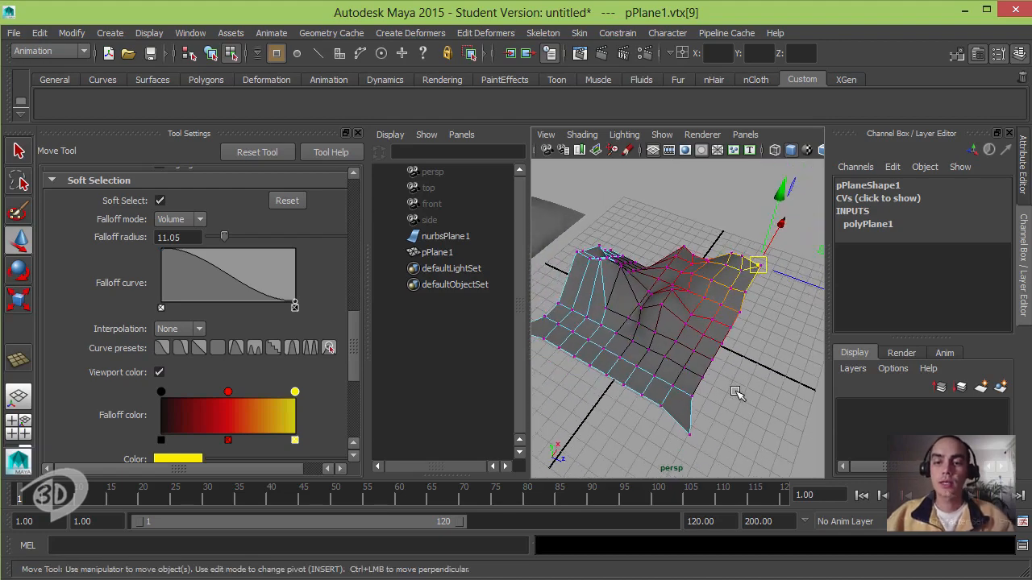
drag(735, 390, 706, 347)
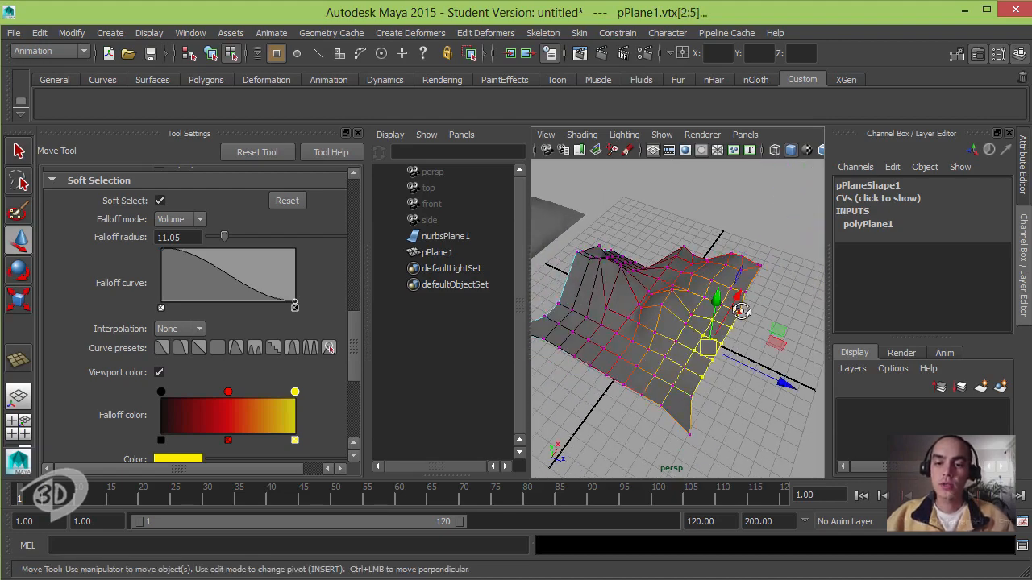
Step: Move the selected border vertices slightly with the wider soft falloff and view the surface from other sides
alt+drag(741, 312, 684, 295)
drag(679, 237, 520, 324)
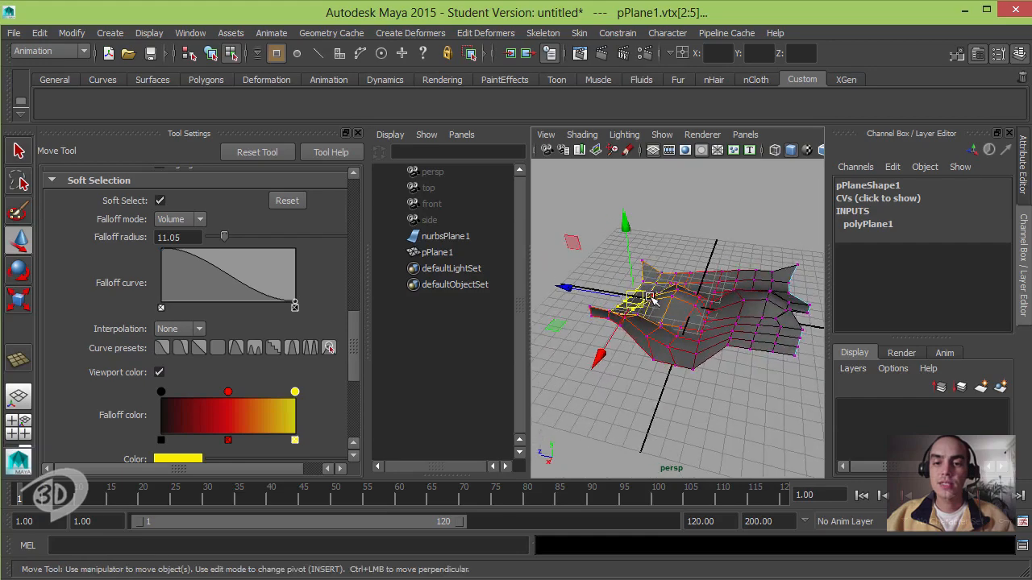
mouse_move(643, 298)
mouse_down()
mouse_move(630, 249)
mouse_move(611, 295)
mouse_move(636, 302)
mouse_move(601, 206)
mouse_move(547, 285)
mouse_move(685, 290)
mouse_move(636, 297)
mouse_up()
alt+right_drag(637, 297, 640, 299)
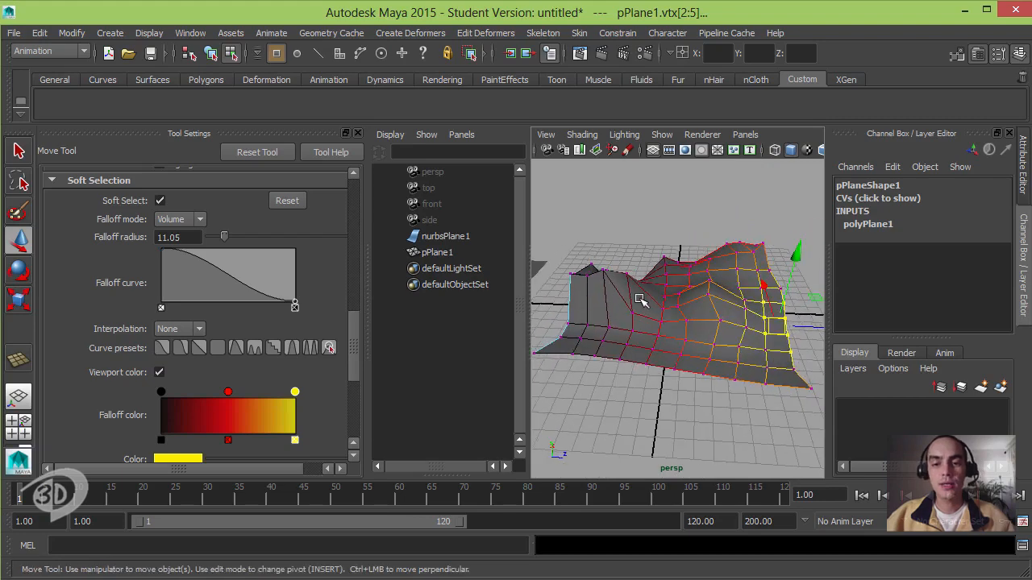
alt+drag(684, 299, 665, 302)
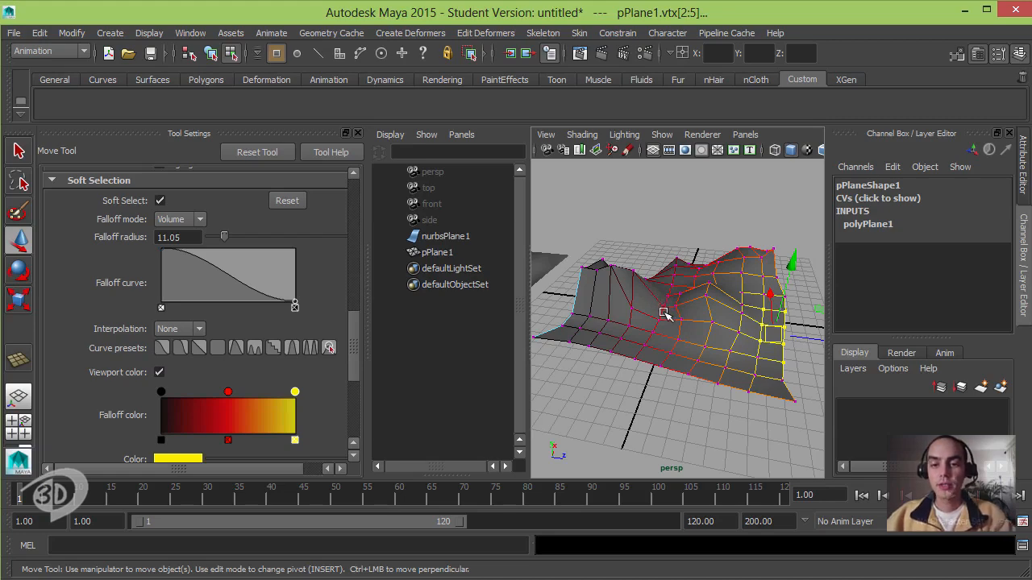
Step: Toggle Soft Select off and on several times, and shift the selected border vertices inward with soft falloff, leaving it enabled
key(b)
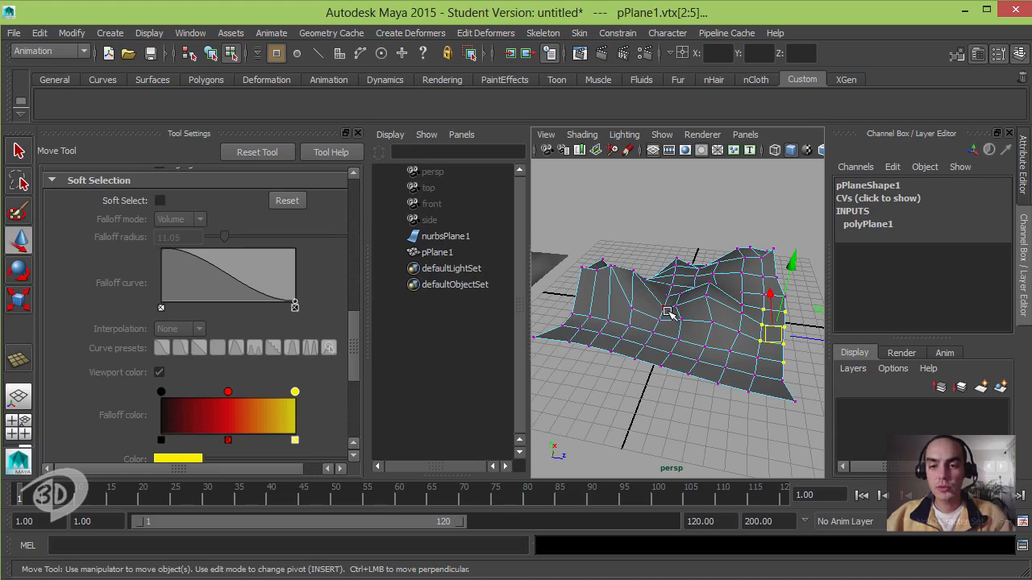
key(b)
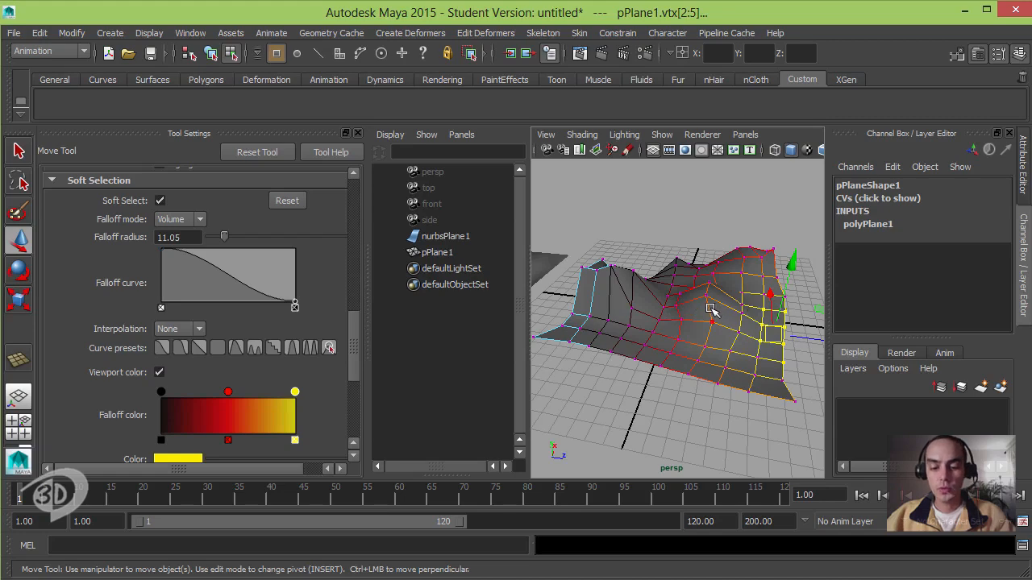
key(b)
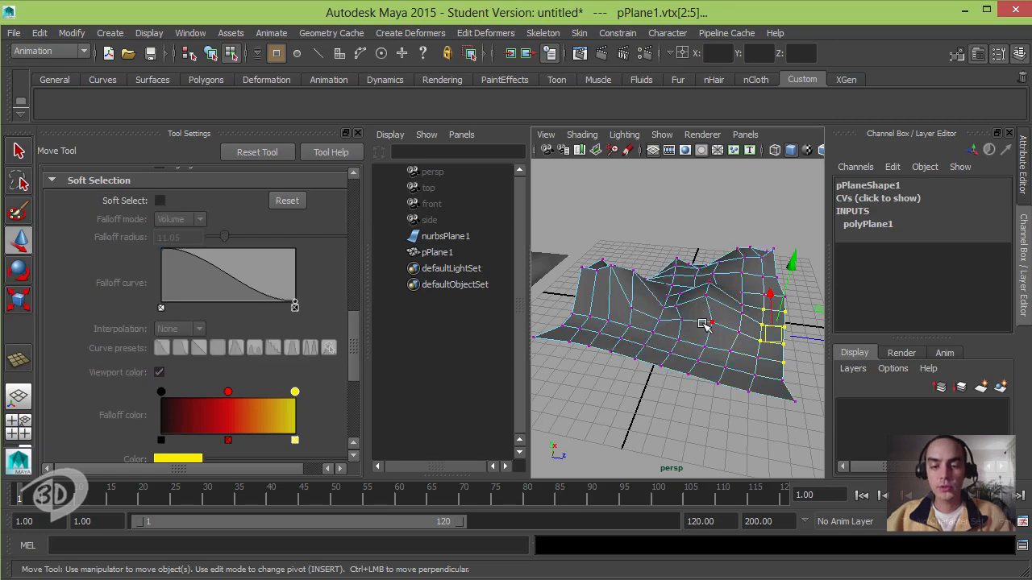
key(b)
key(b)
drag(771, 333, 760, 286)
key(b)
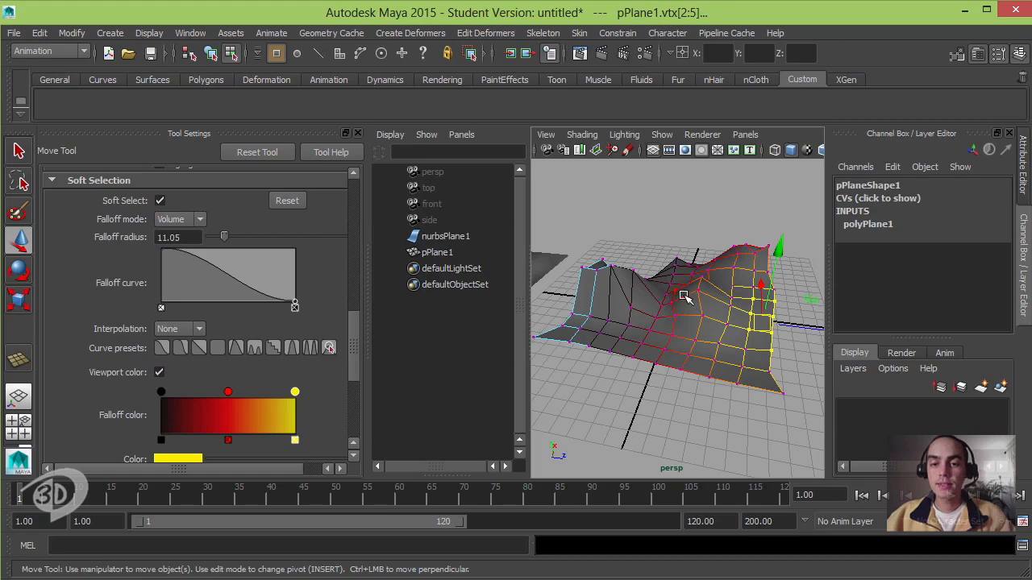
Step: Resize the soft selection falloff radius interactively around the selected border vertices, shrinking it to 0 and widening it to 6.13
key(b)
drag(684, 295, 830, 319)
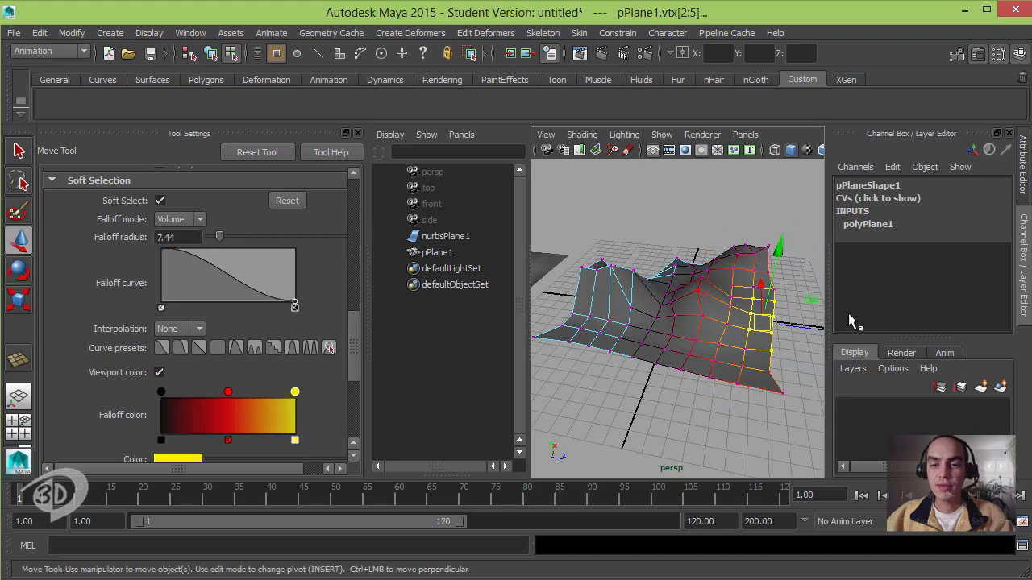
click(709, 315)
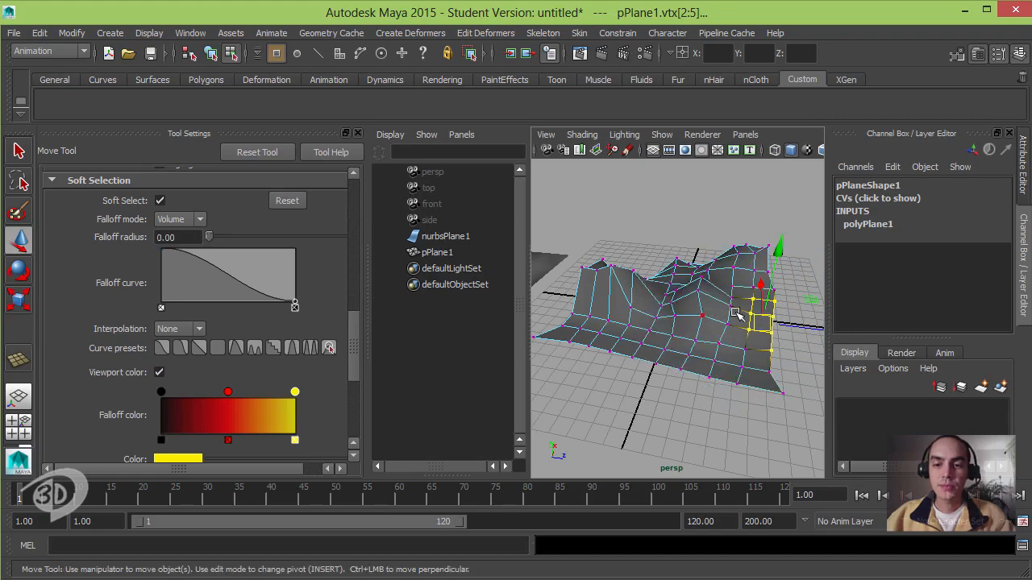
drag(761, 320, 835, 319)
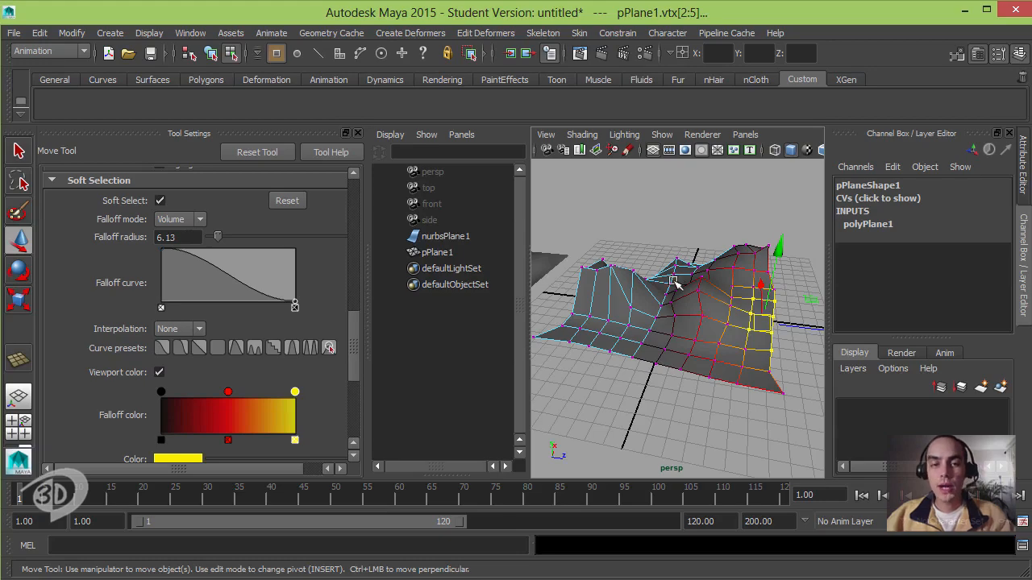
Step: Close the Tool Settings and select two neighbouring vertices in the middle of the polygon plane
click(355, 133)
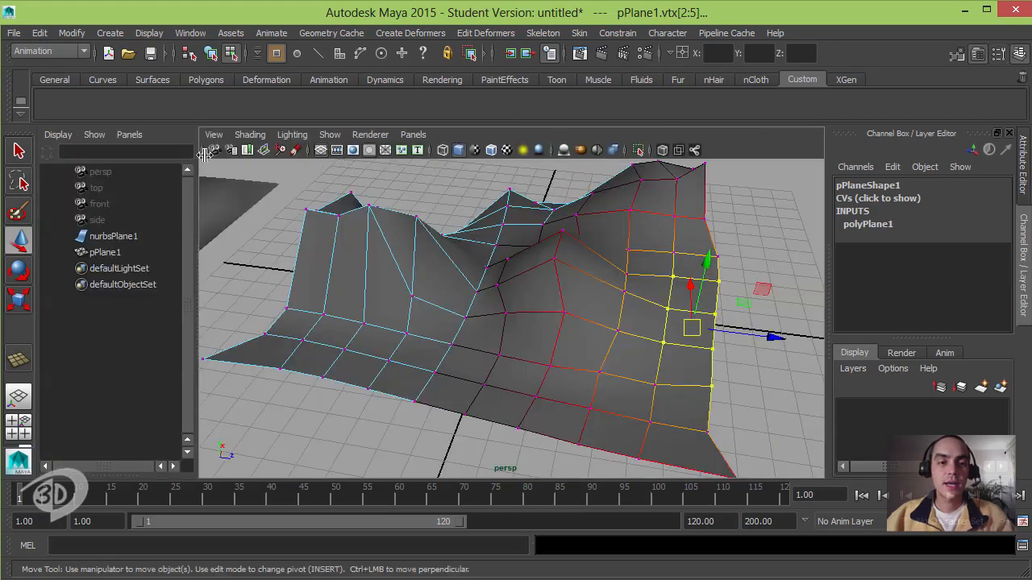
alt+drag(515, 288, 520, 327)
alt+drag(520, 327, 544, 329)
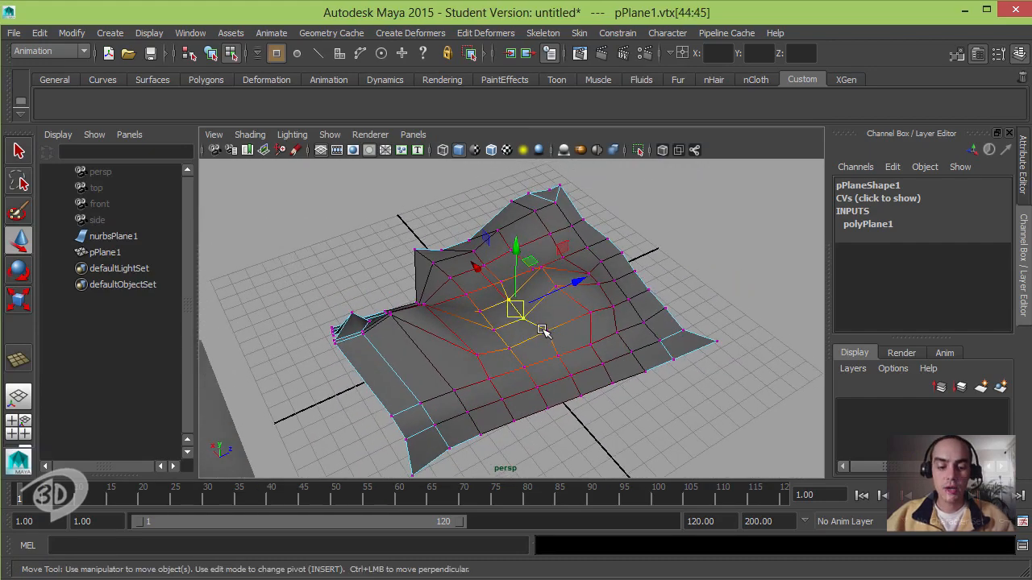
Step: Toggle Soft Select off and on several times and resize its falloff radius around the two middle vertices
key(b)
key(b)
key(b)
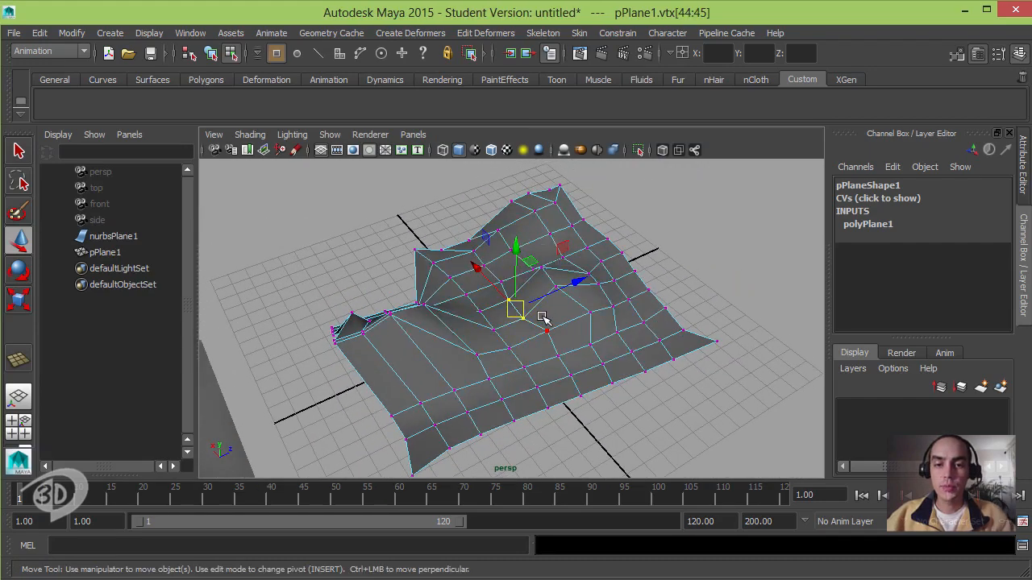
key(b)
key(b)
key(b)
key(b)
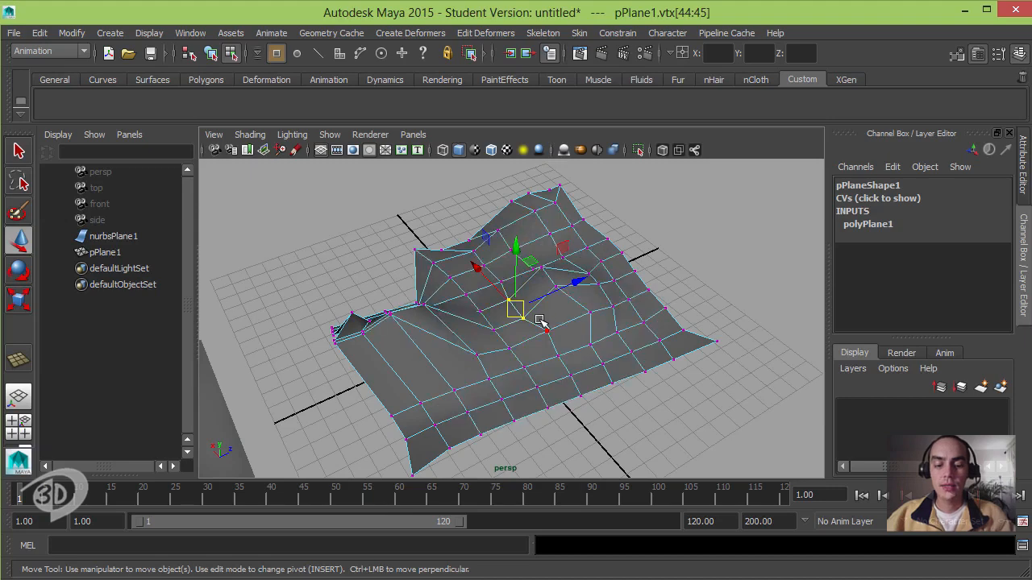
key(b)
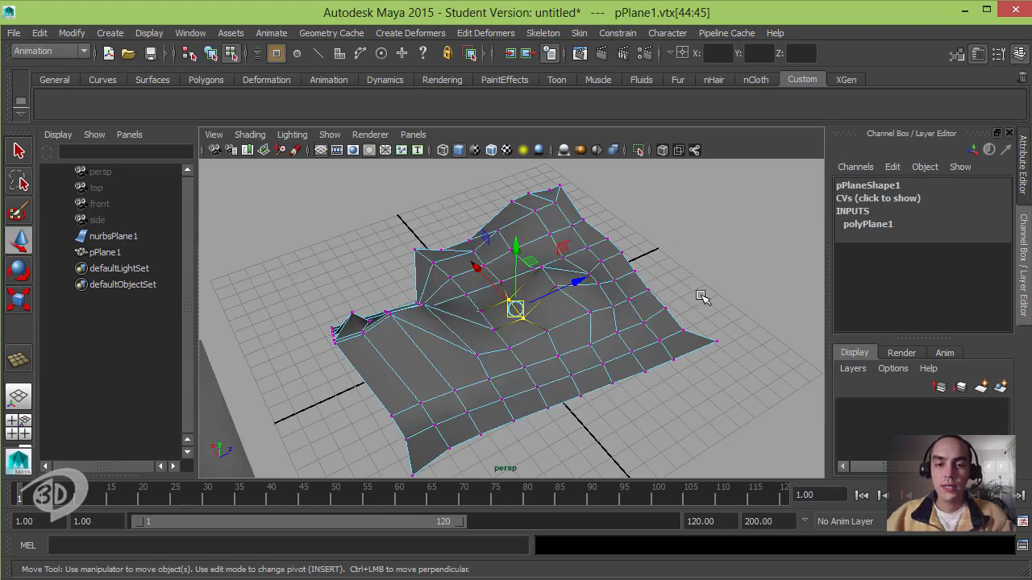
drag(701, 300, 822, 318)
Step: Select a single vertex near the plane's corner and widen the soft selection falloff around it to cover much of the surface
alt+drag(514, 312, 458, 244)
alt+drag(504, 283, 551, 344)
click(472, 422)
key(b)
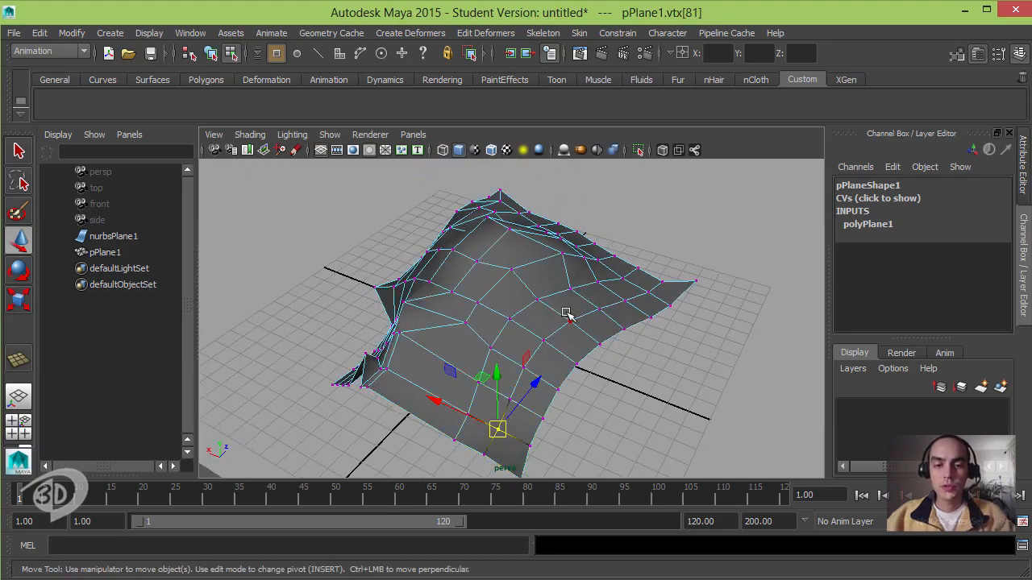
key(b)
drag(612, 295, 817, 277)
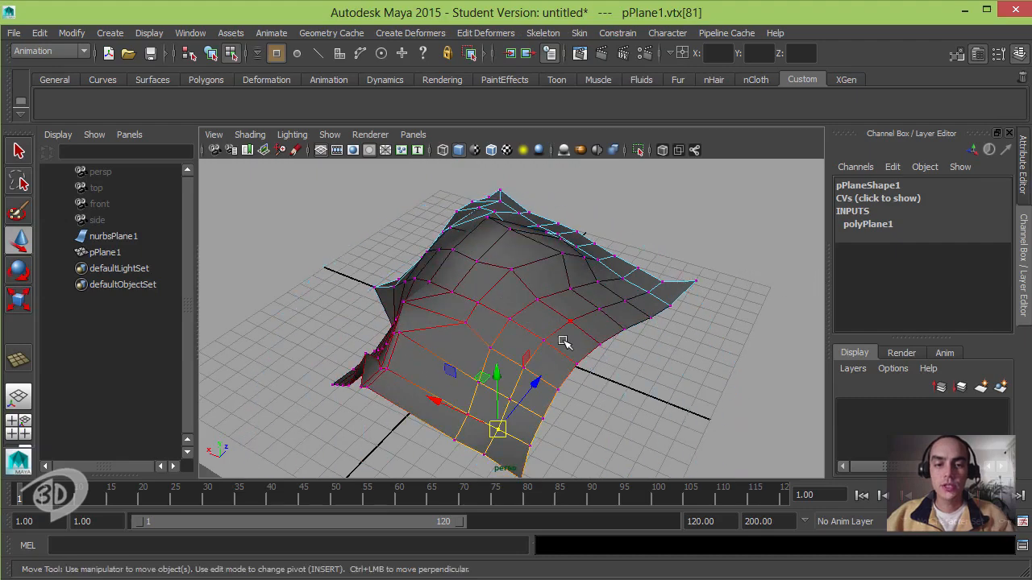
Step: Raise the vertex near the corner with the wide soft falloff so the surrounding surface follows
alt+drag(537, 336, 447, 318)
drag(376, 352, 342, 256)
alt+drag(372, 273, 430, 311)
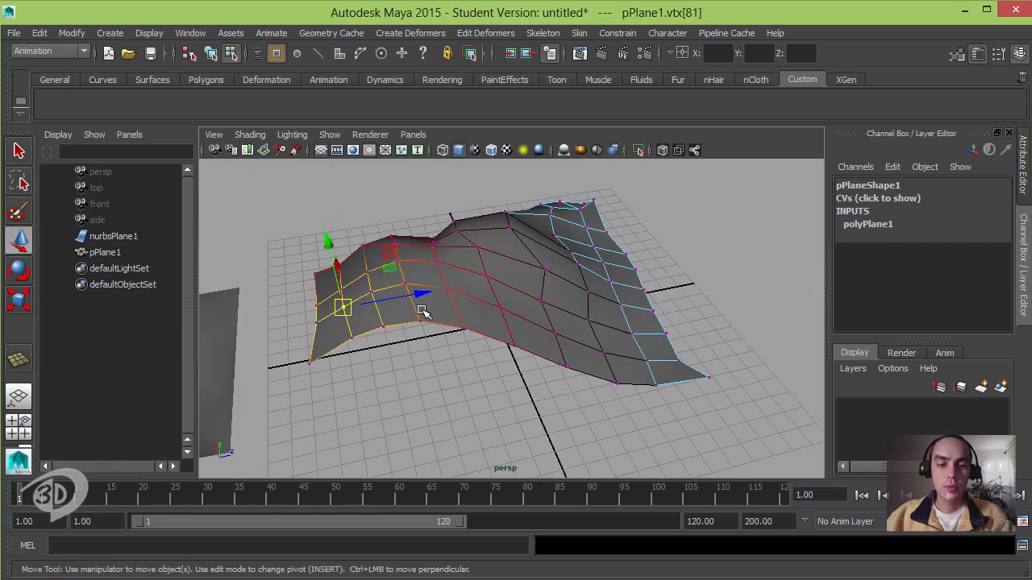
Step: Reduce the soft selection falloff radius and move a vertex near the plane's border with the narrower falloff
key(b)
key(b)
mouse_move(530, 265)
mouse_down()
mouse_move(555, 260)
mouse_move(529, 265)
mouse_up()
drag(342, 305, 543, 315)
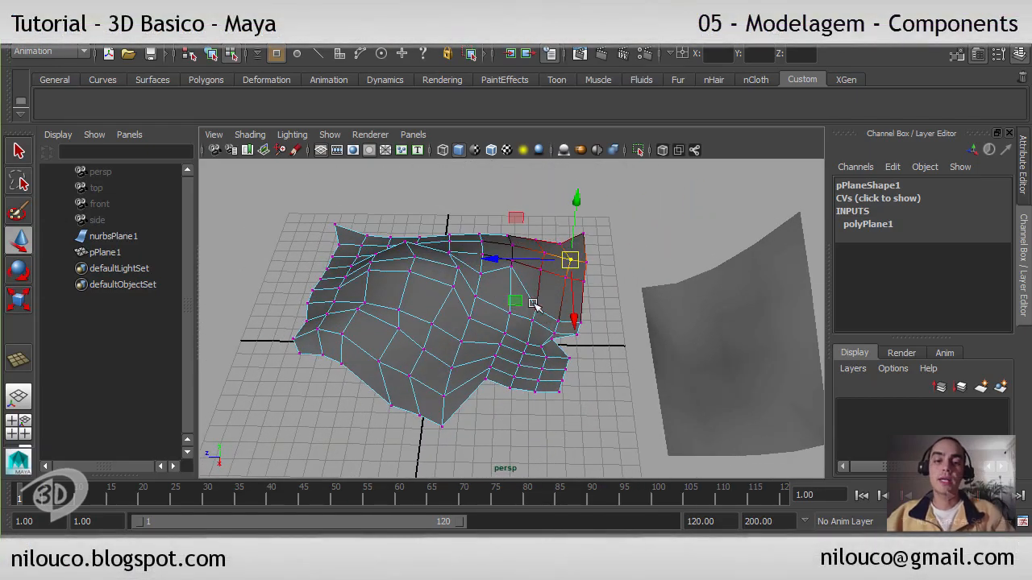